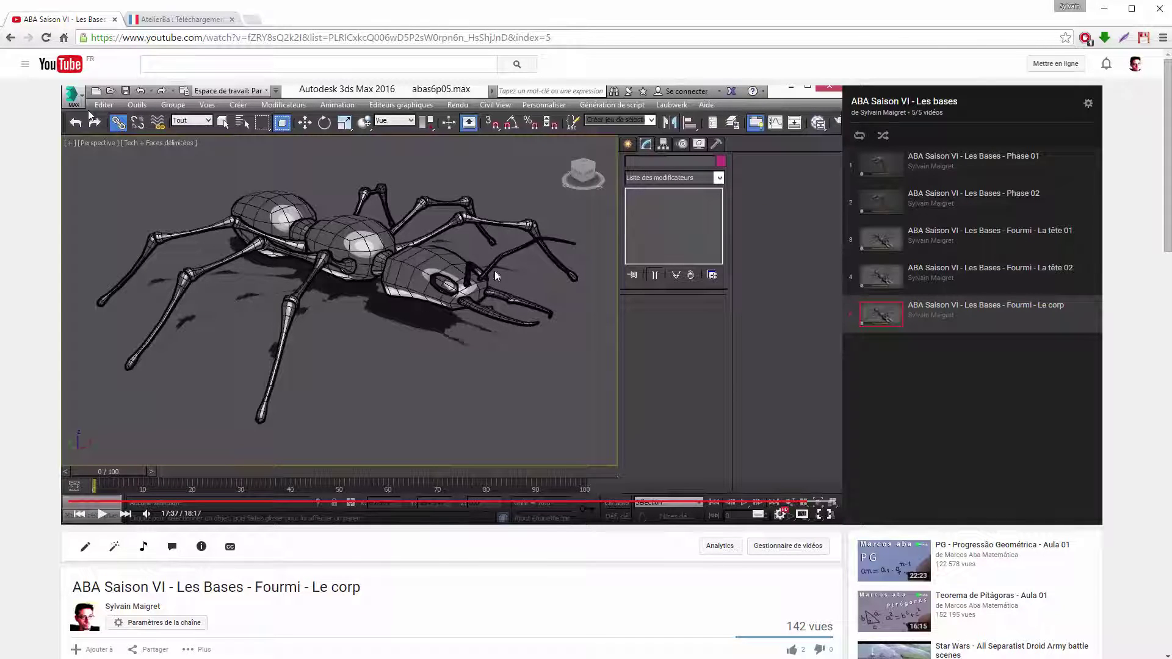
Step: Look at the Fourmi Max 2013 download page and the finished ant video, and switch to 3ds Max
click(213, 20)
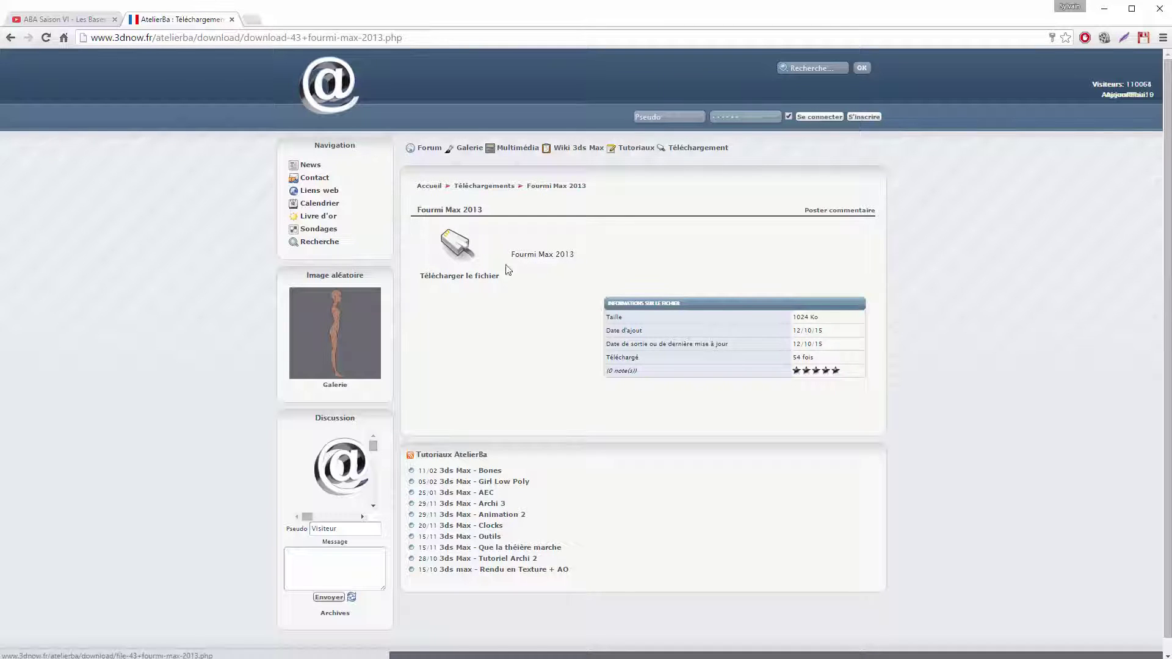
click(96, 21)
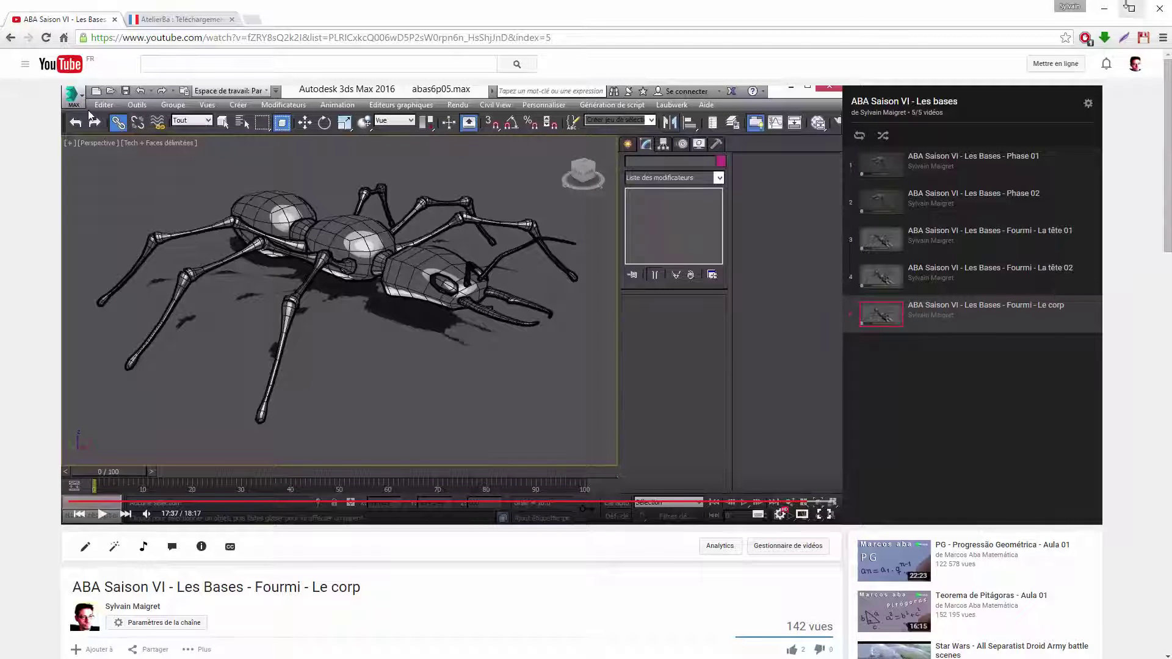
click(1104, 8)
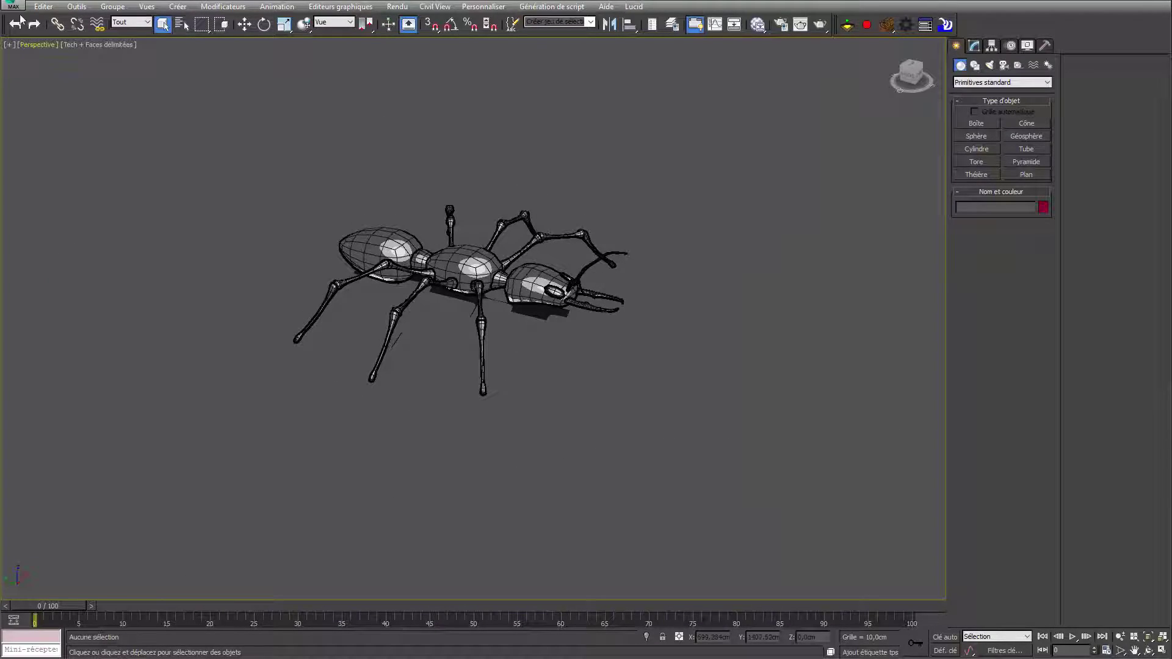
Step: Reset the scene to an empty one and maximize the Perspective viewport
click(13, 5)
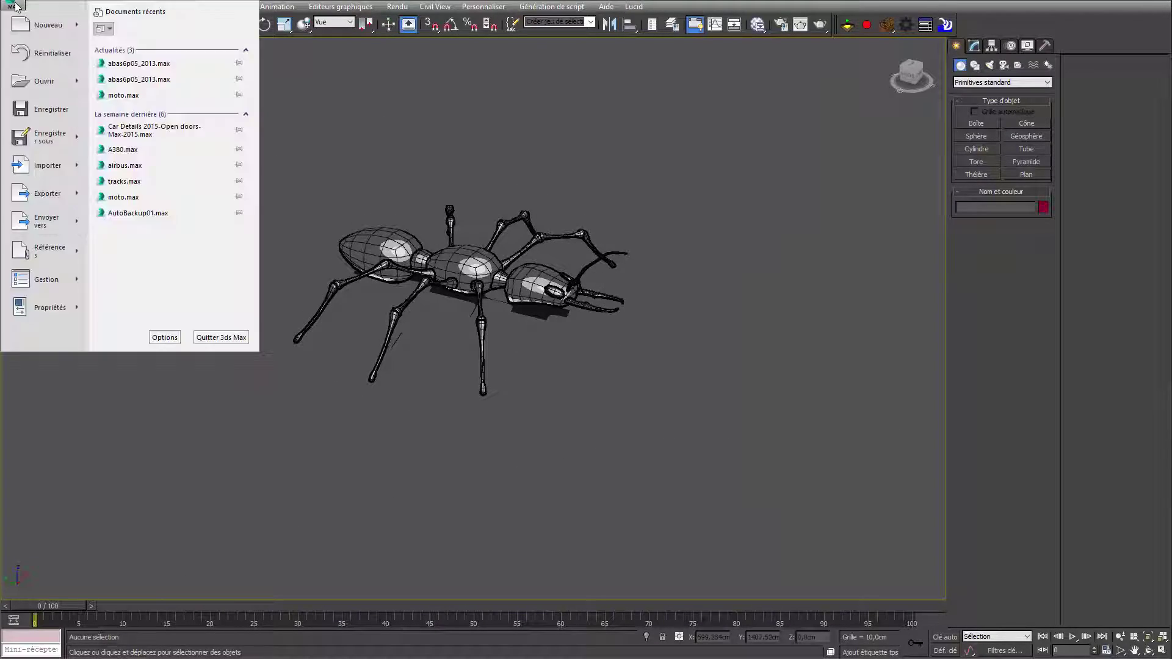
click(53, 52)
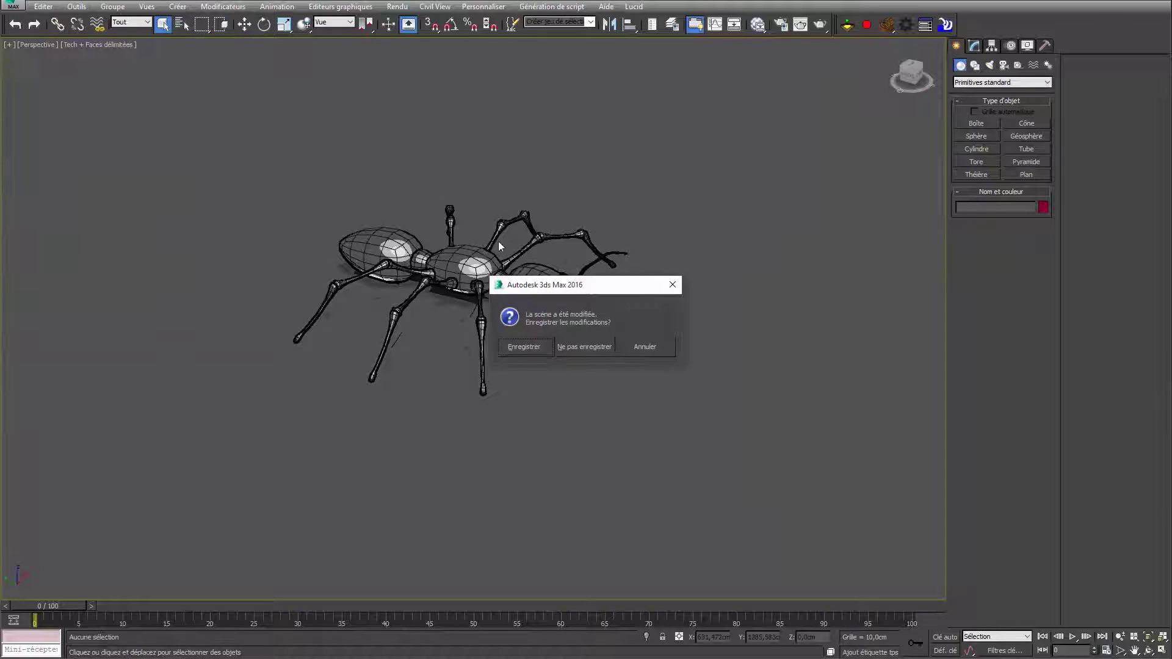
click(538, 350)
click(552, 348)
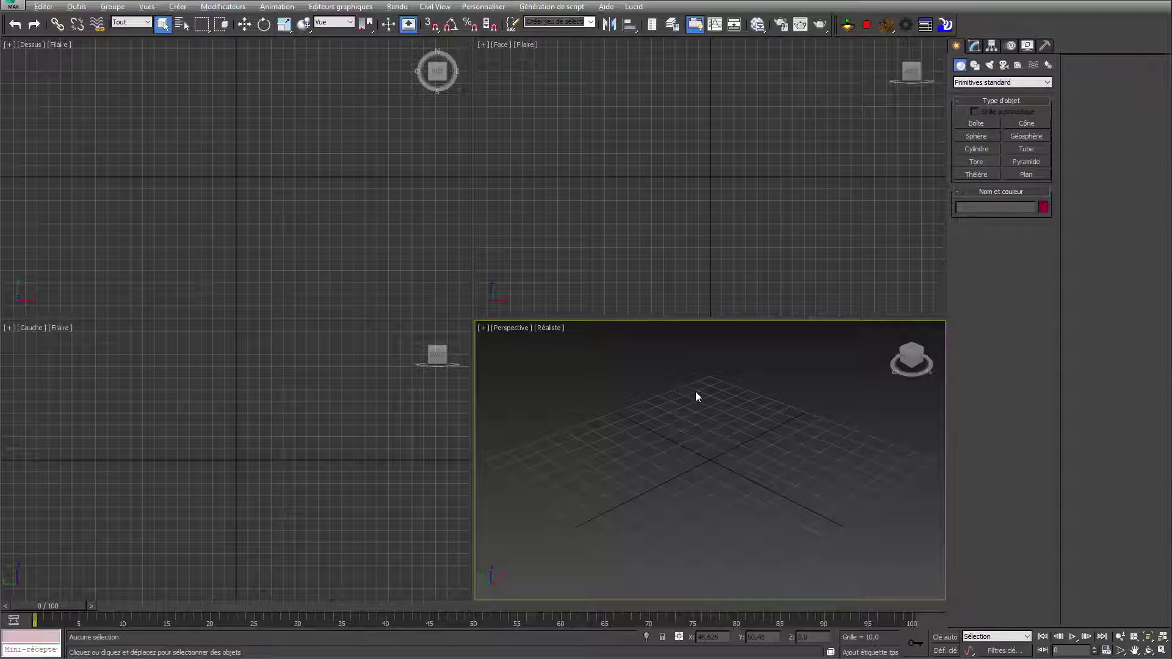
key(alt+w)
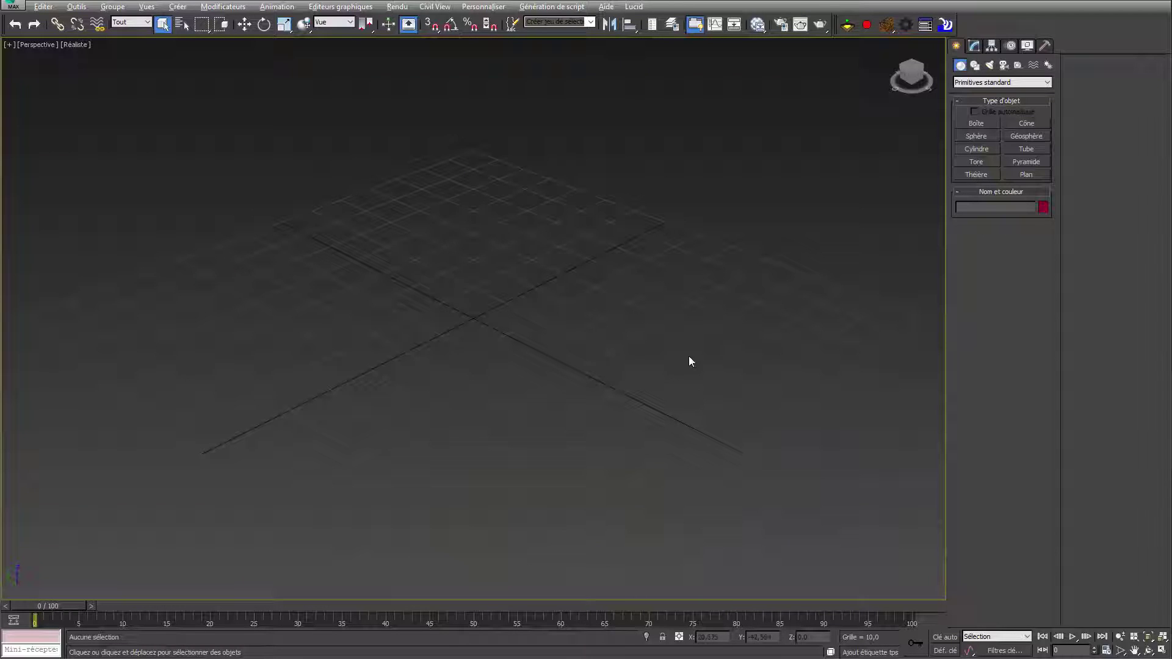
Step: Create a box primitive about 29.6 long and 23.5 wide near the far end of the grid's Y axis
click(988, 121)
middle_drag(722, 427, 625, 340)
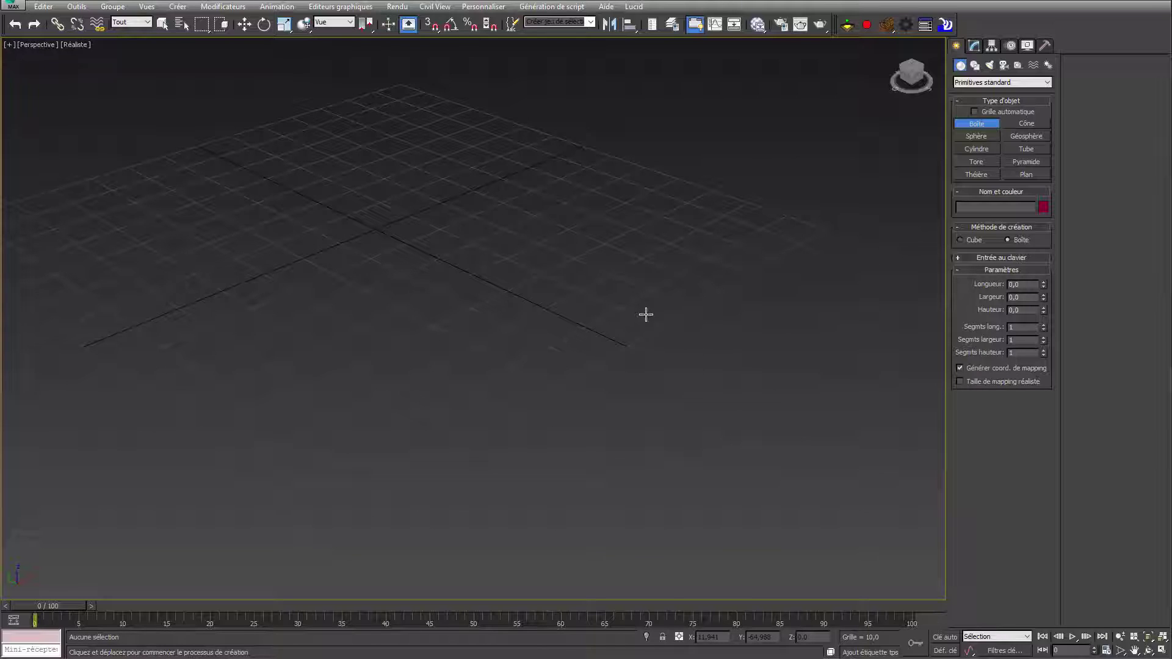
drag(646, 314, 702, 427)
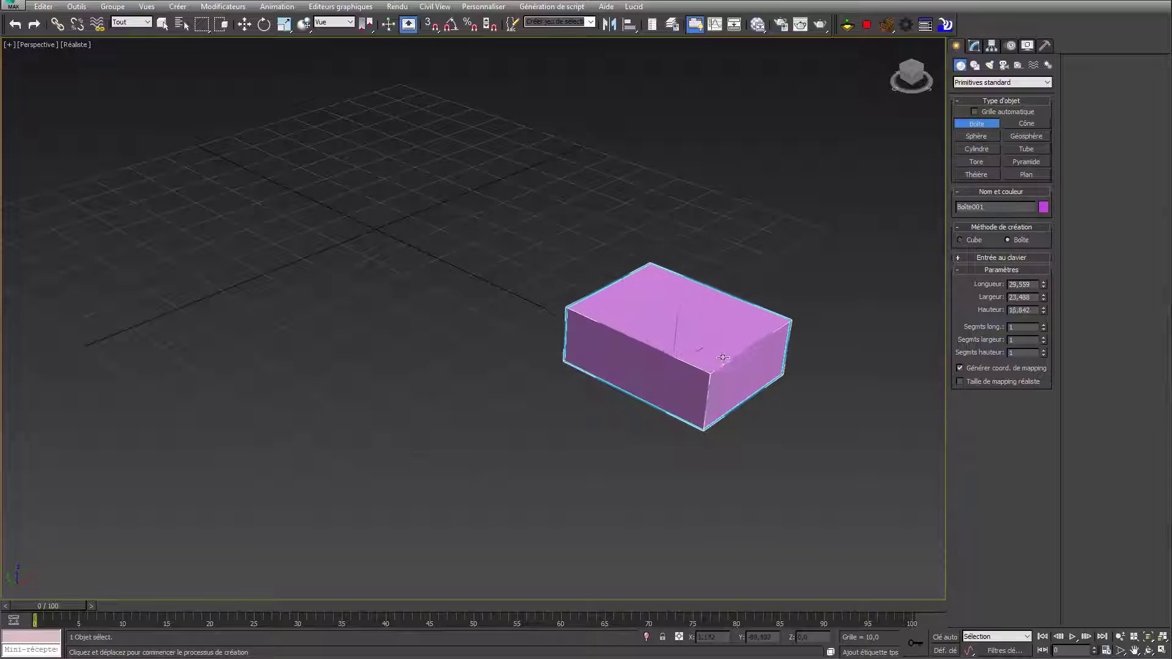
right_click(658, 360)
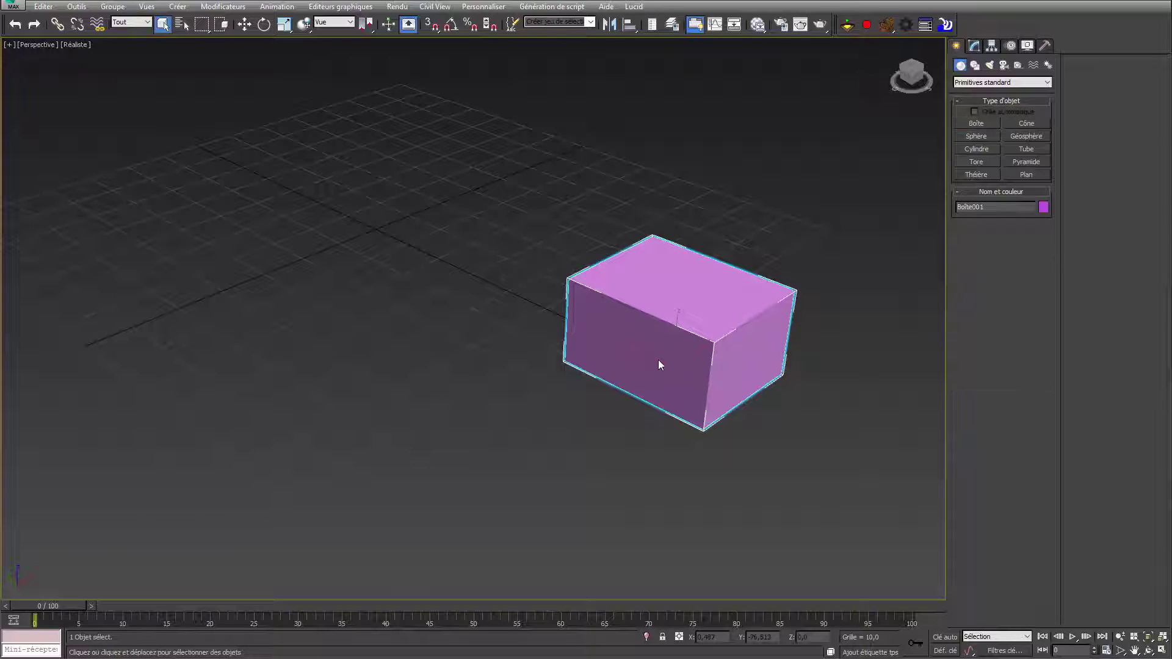
Step: Center the purple box on the world X axis by setting its X position to 0
right_click(679, 372)
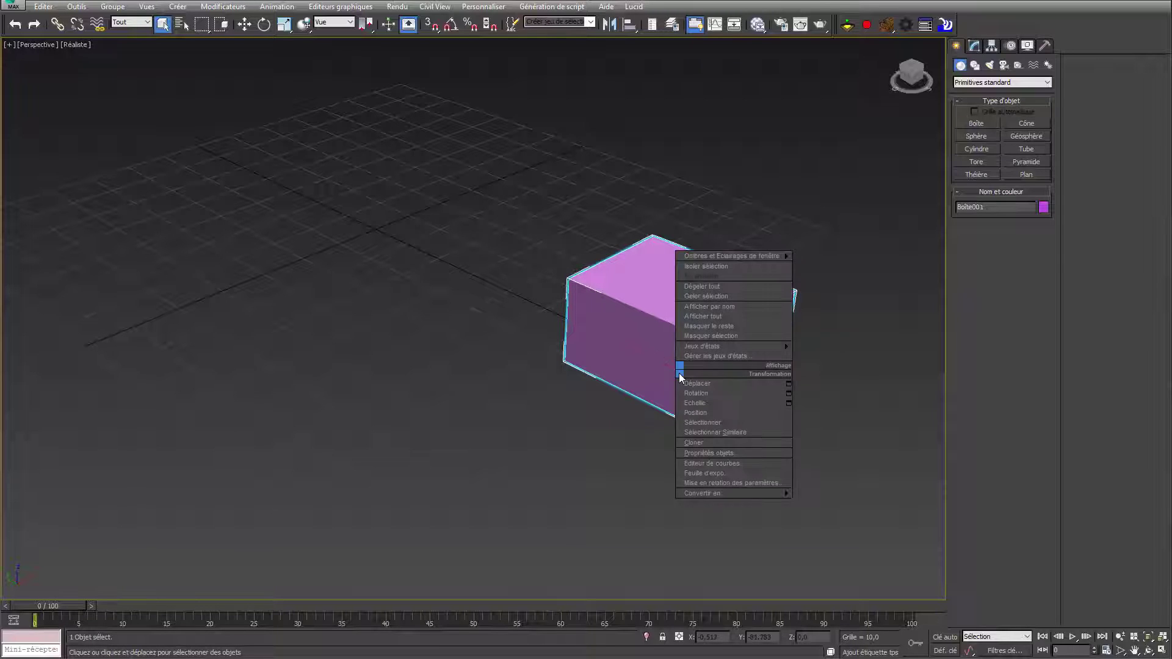
click(720, 383)
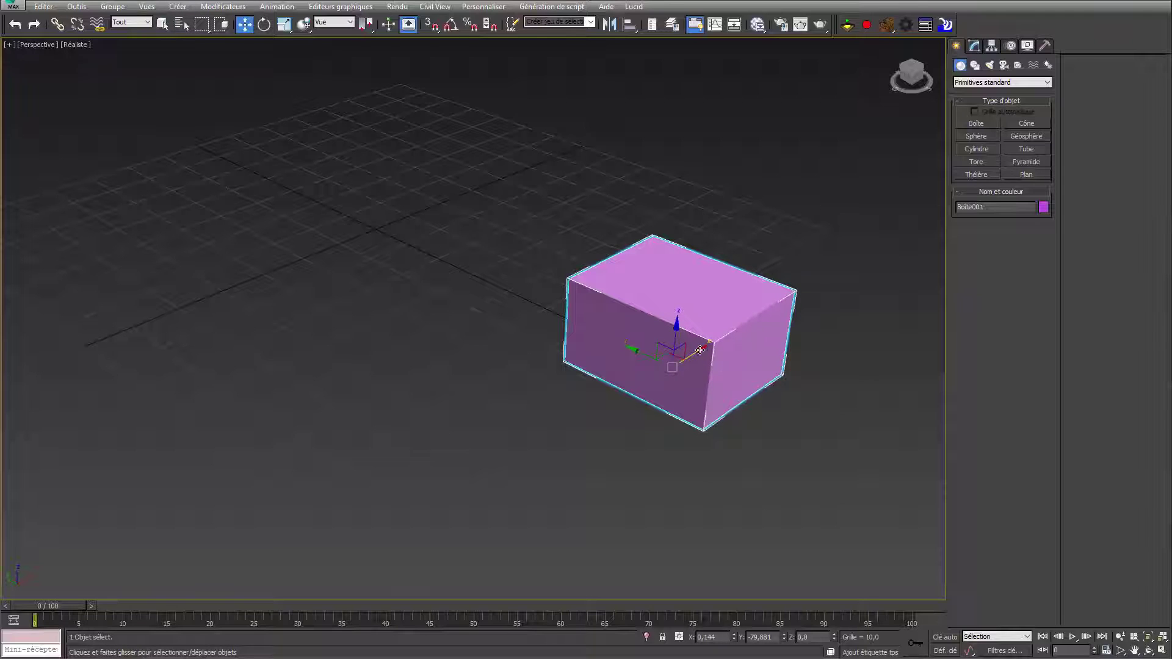
right_click(734, 640)
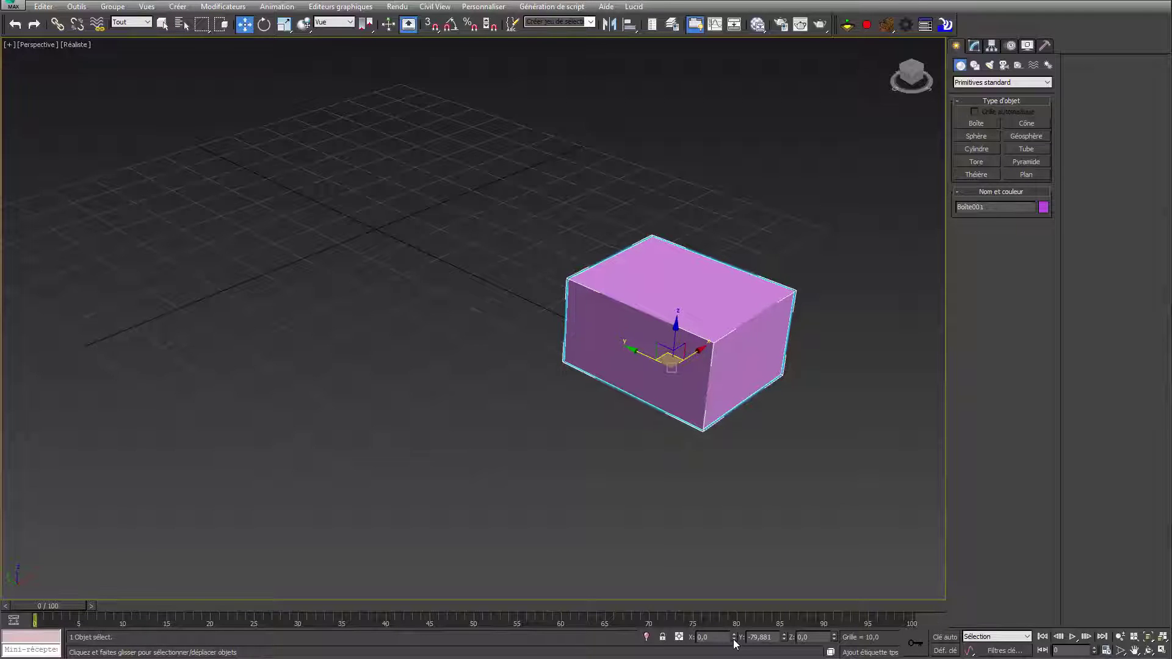
Step: Create a small connector box about 12.8 × 7.7 × 10.2 in front of the purple box and set its X position to 0
alt+middle_drag(517, 387, 550, 427)
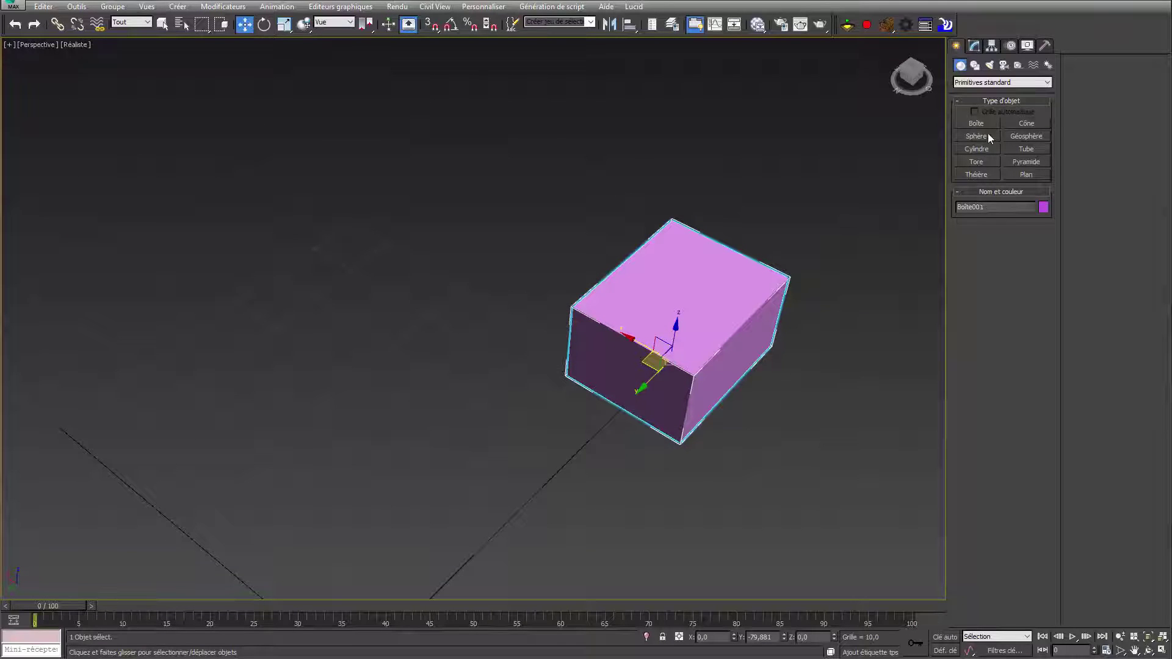
click(975, 122)
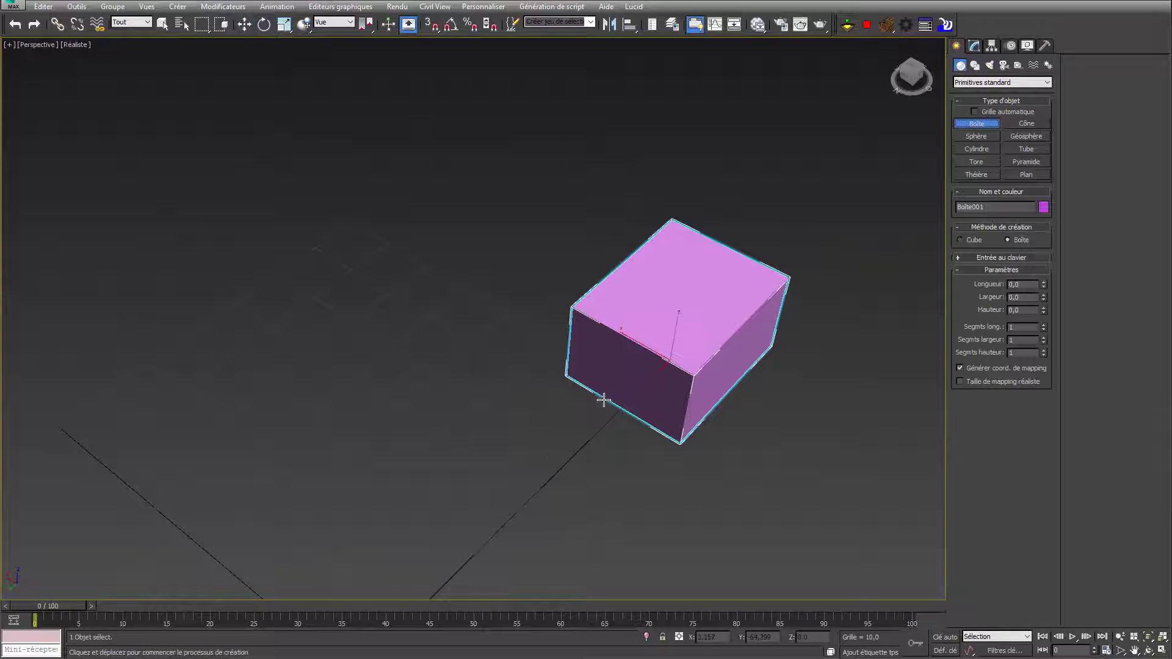
drag(604, 398, 596, 467)
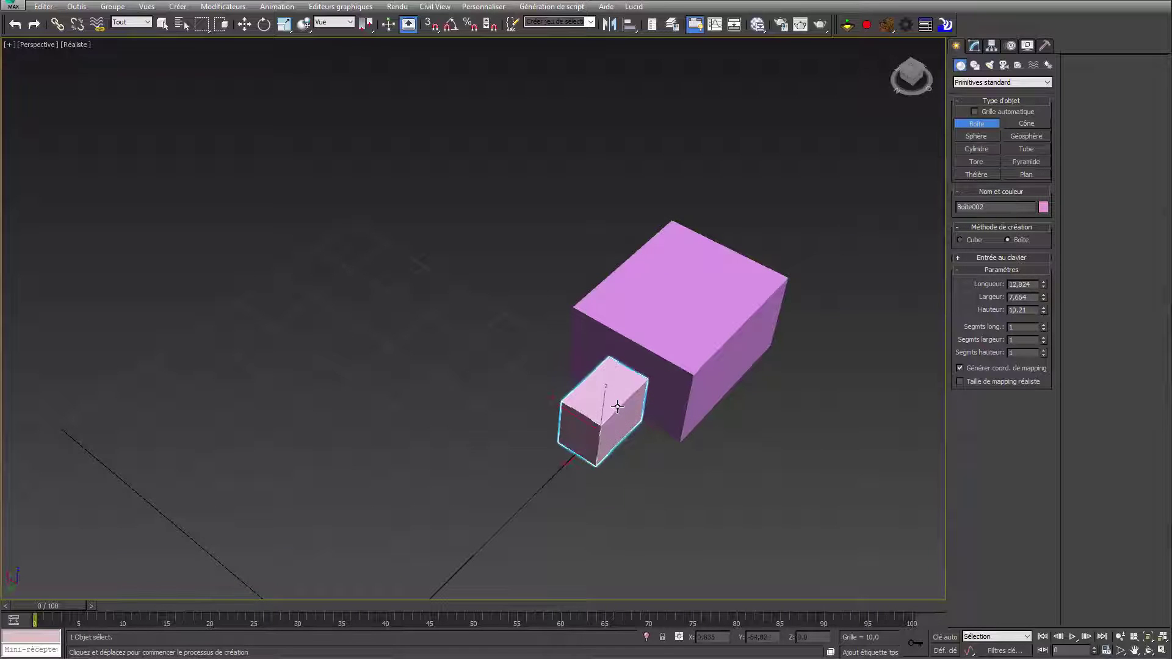
click(617, 412)
key(w)
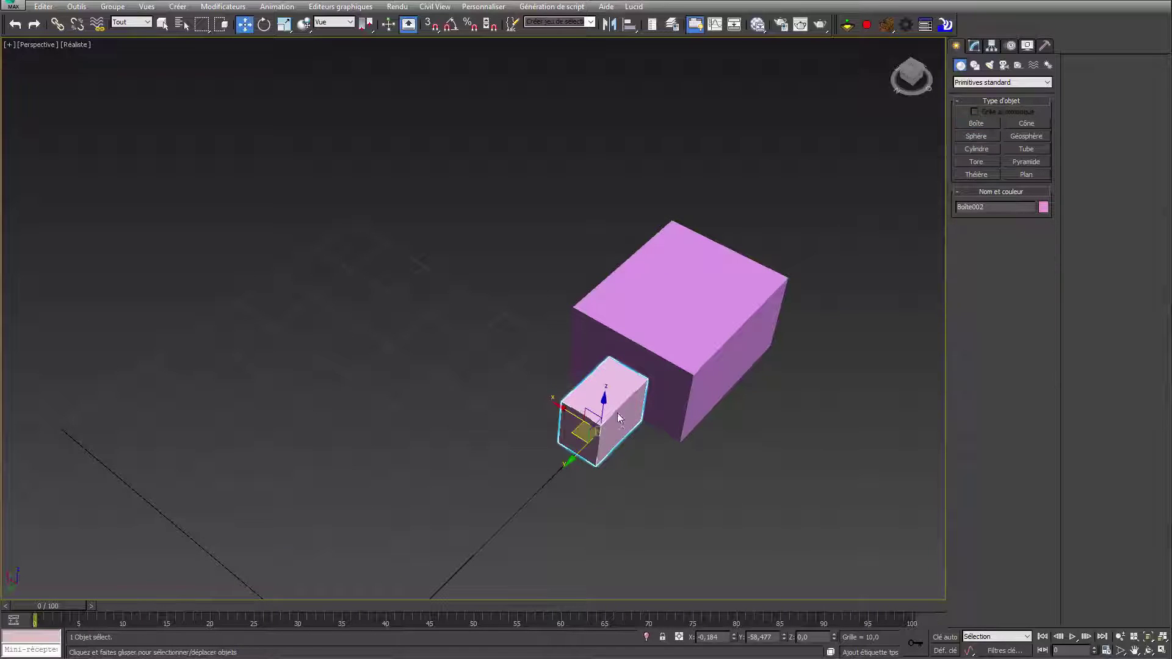
right_click(735, 638)
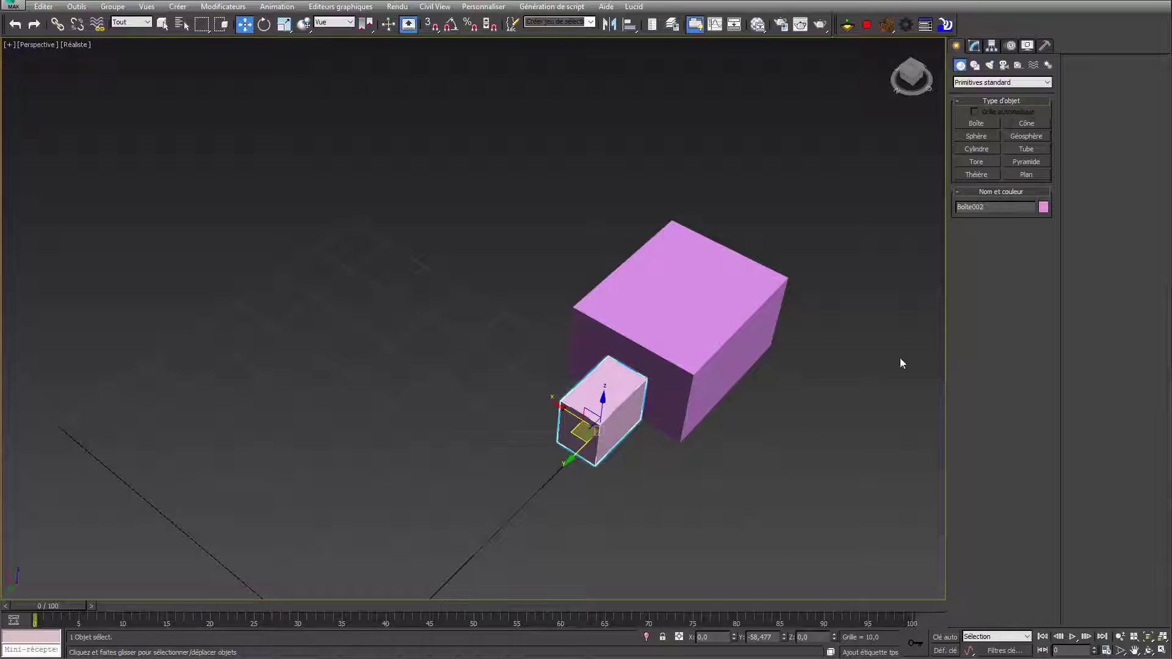
Step: Create a large middle box about 45.1 × 22.5 × 20.6 next to the small connector box and set its X position to 0
click(974, 126)
middle_drag(669, 406, 824, 244)
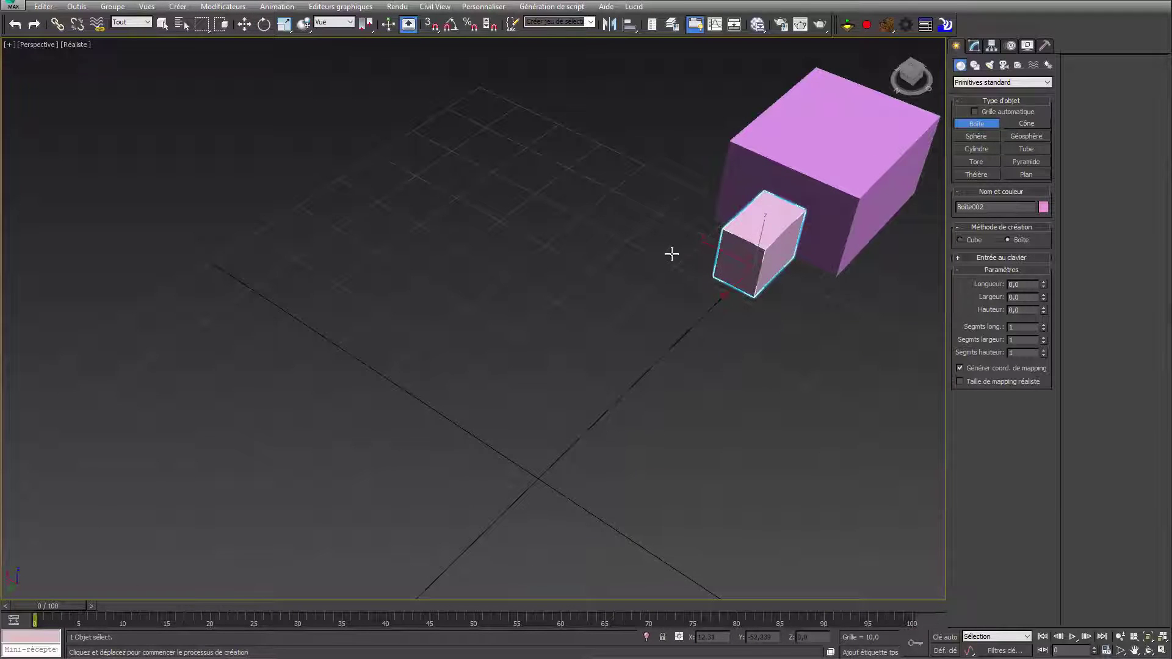
drag(672, 254, 622, 498)
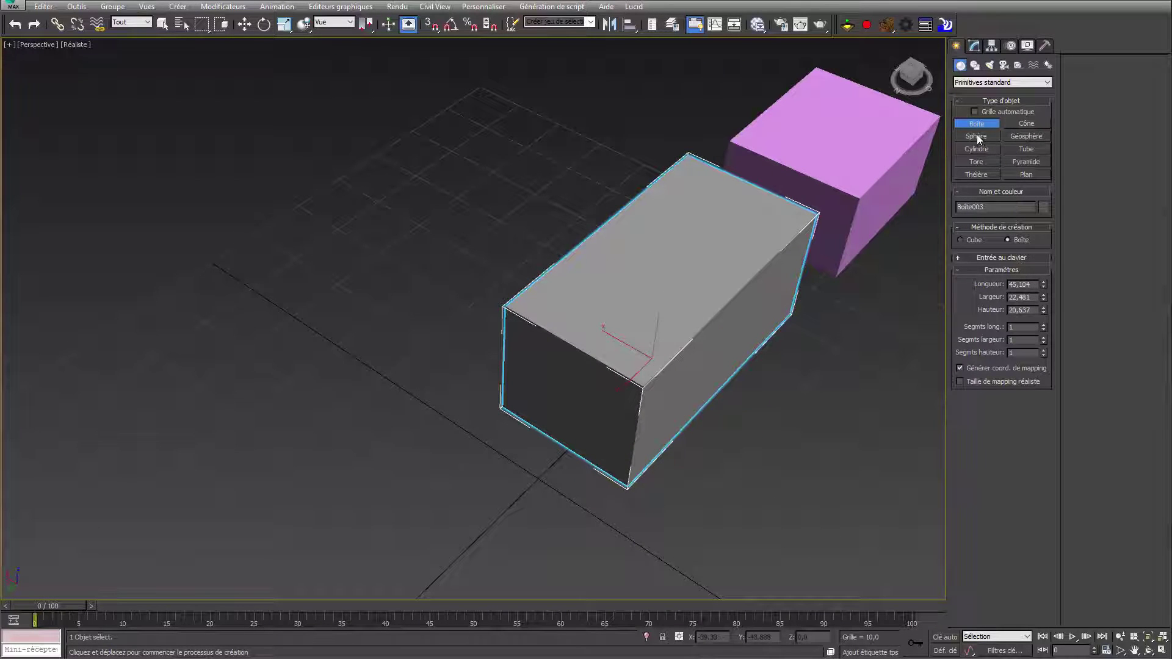
key(w)
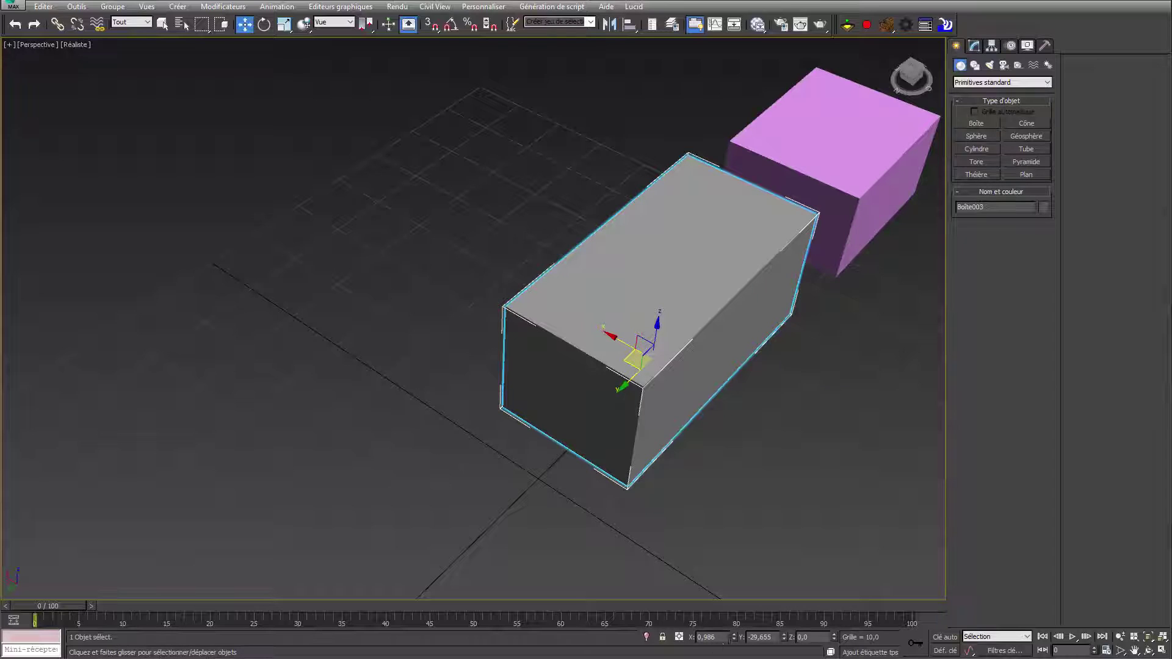
right_click(734, 639)
Step: Create a second small connector box about 16.8 × 7.5 × 10.5 in front of the large gray box and set its X position to 0
click(977, 124)
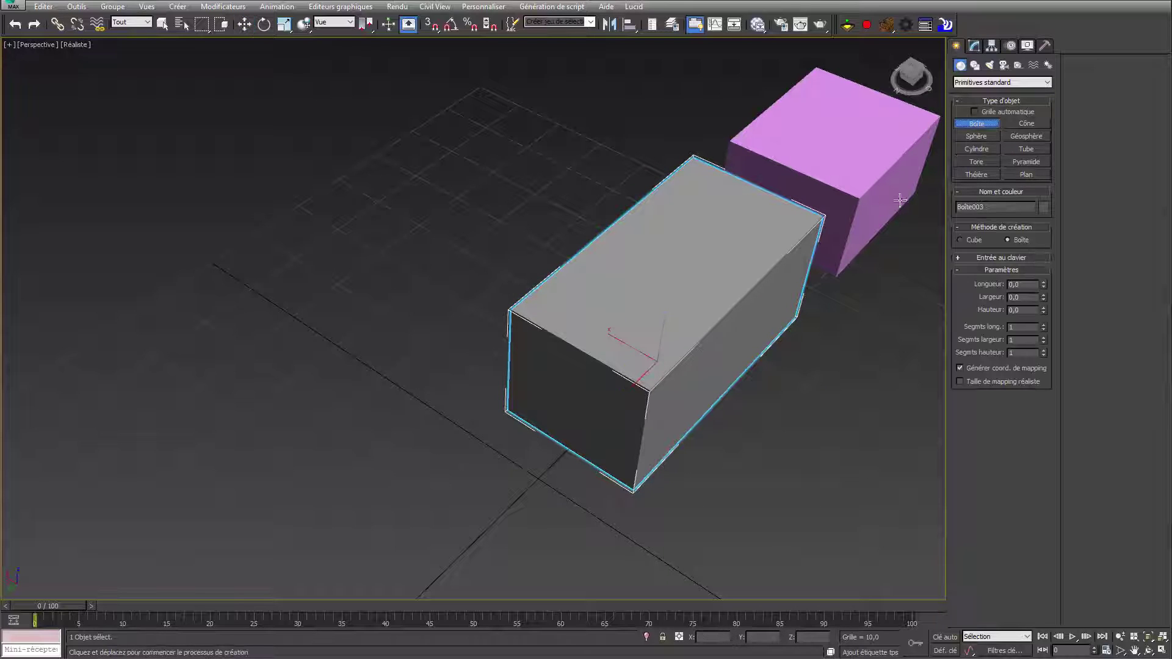
drag(549, 435, 516, 534)
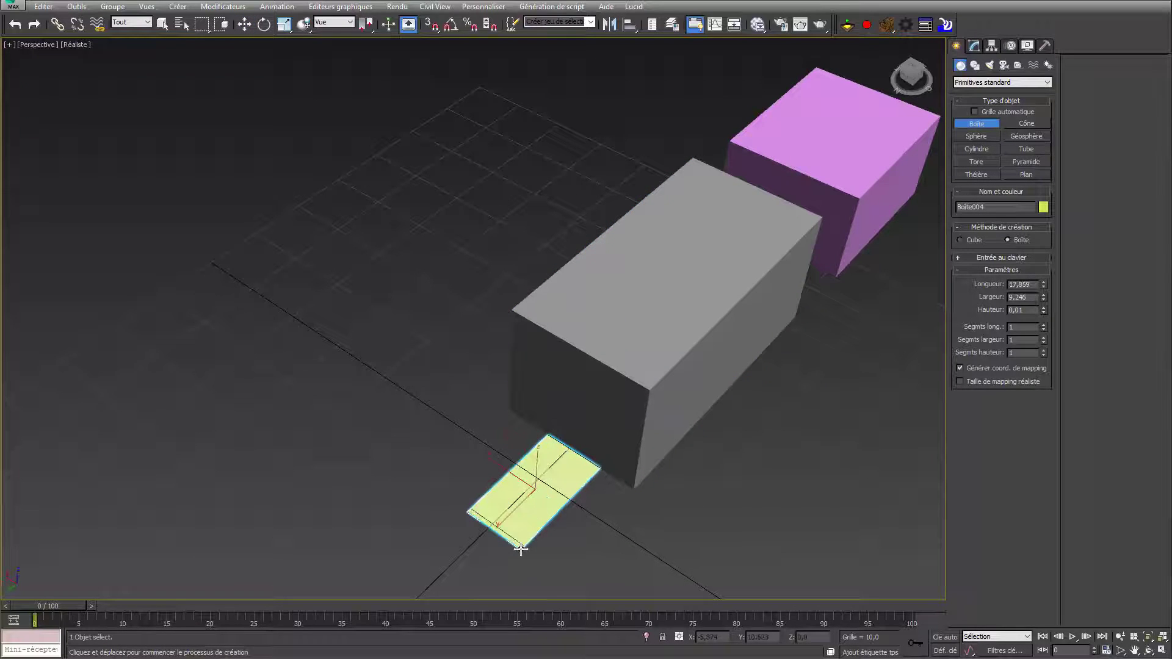
click(537, 466)
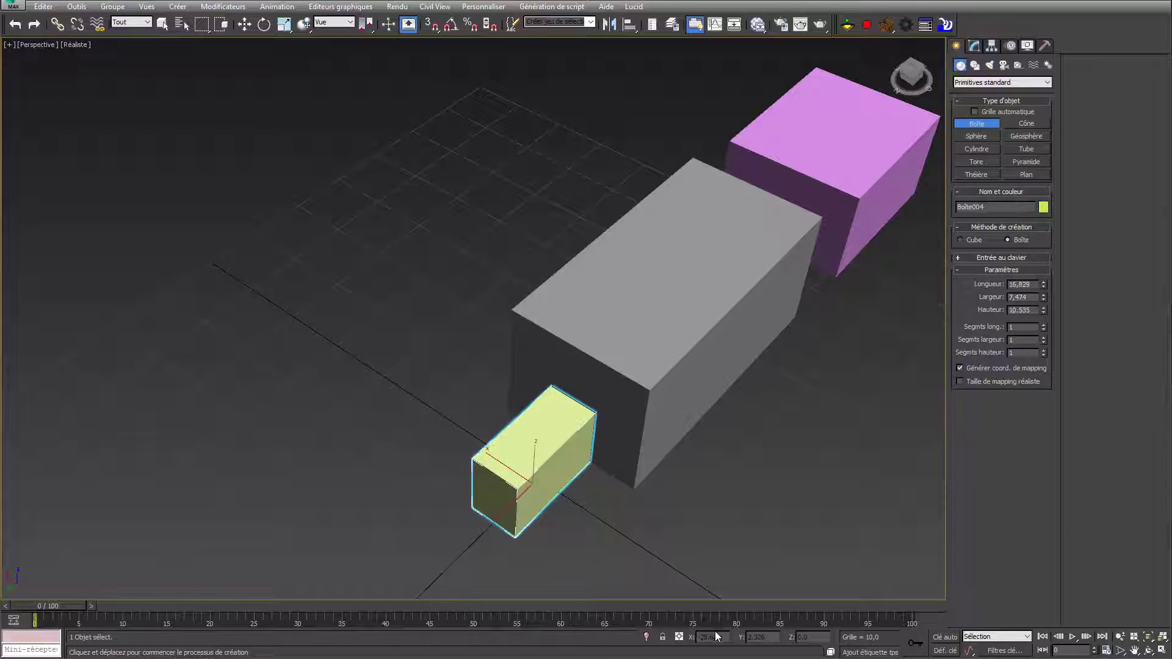
key(w)
right_click(734, 638)
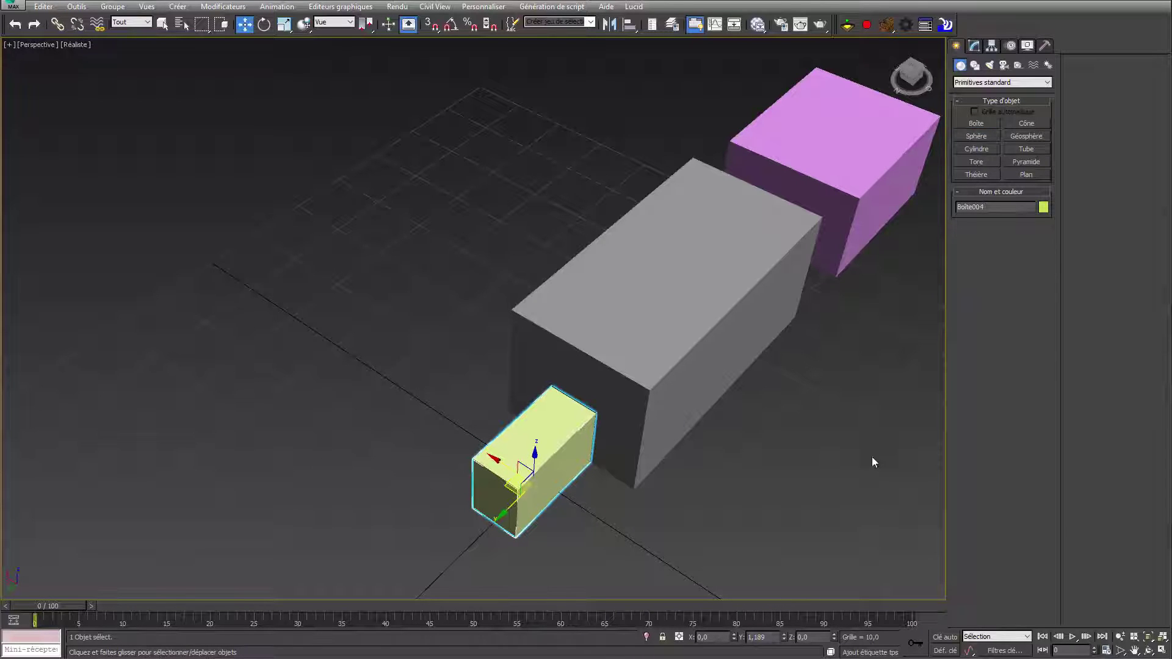
Step: Create an end box about 36 long and 26 wide after the yellow connector and set its X position to 0
click(980, 124)
scroll(749, 309, up, 4)
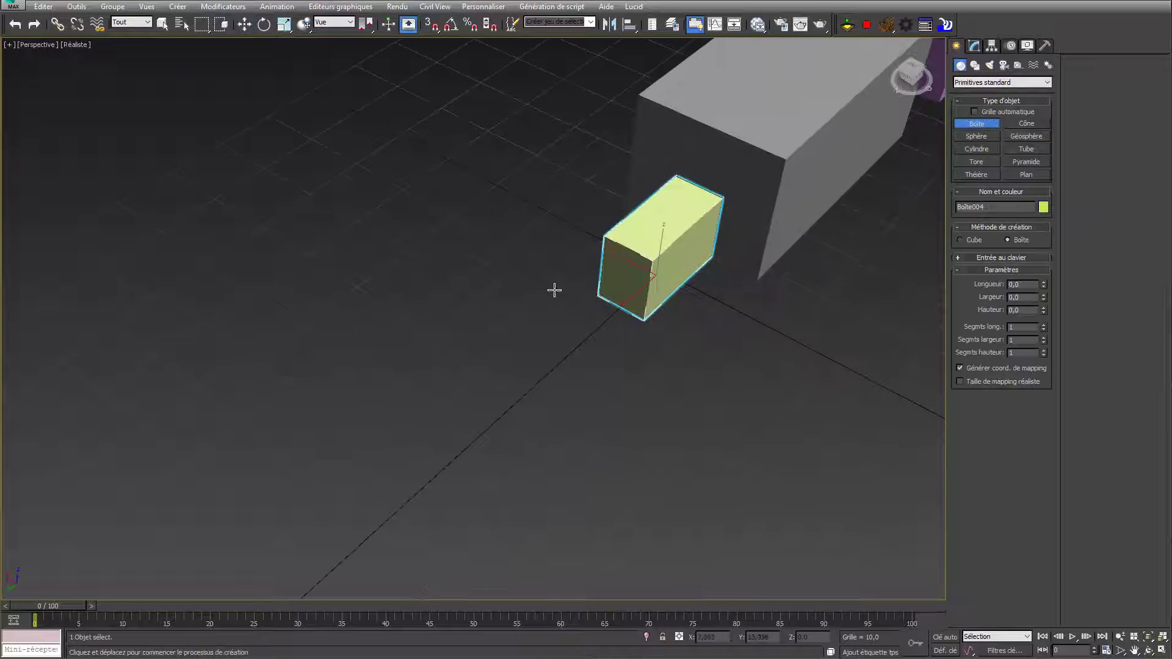
drag(546, 265, 529, 533)
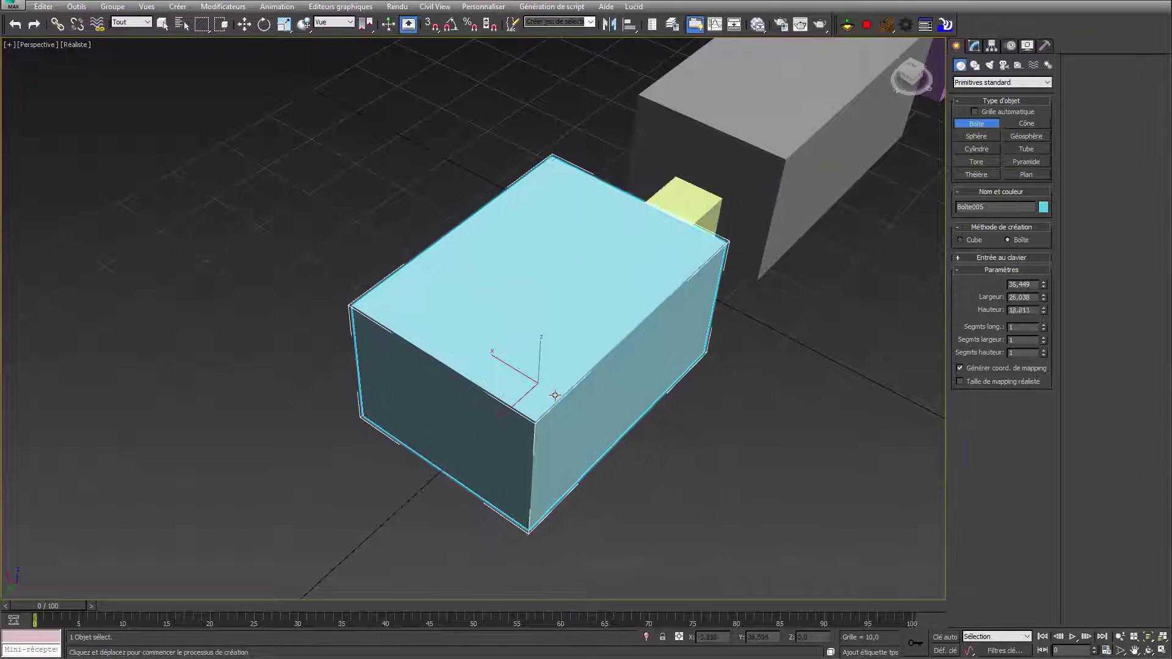
key(w)
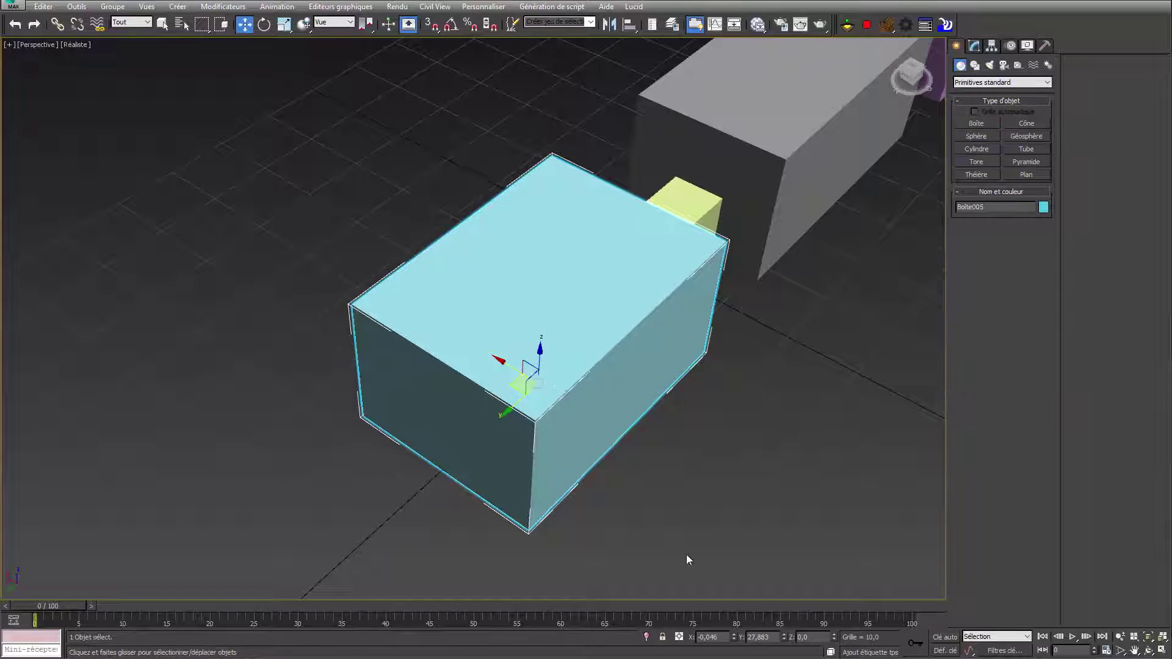
right_click(734, 640)
Step: Raise the pink connector box to the mid-height of the gray box and raise the purple end box about 4.6 units
alt+middle_drag(866, 289, 505, 222)
scroll(532, 250, down, 3)
alt+middle_drag(562, 288, 659, 335)
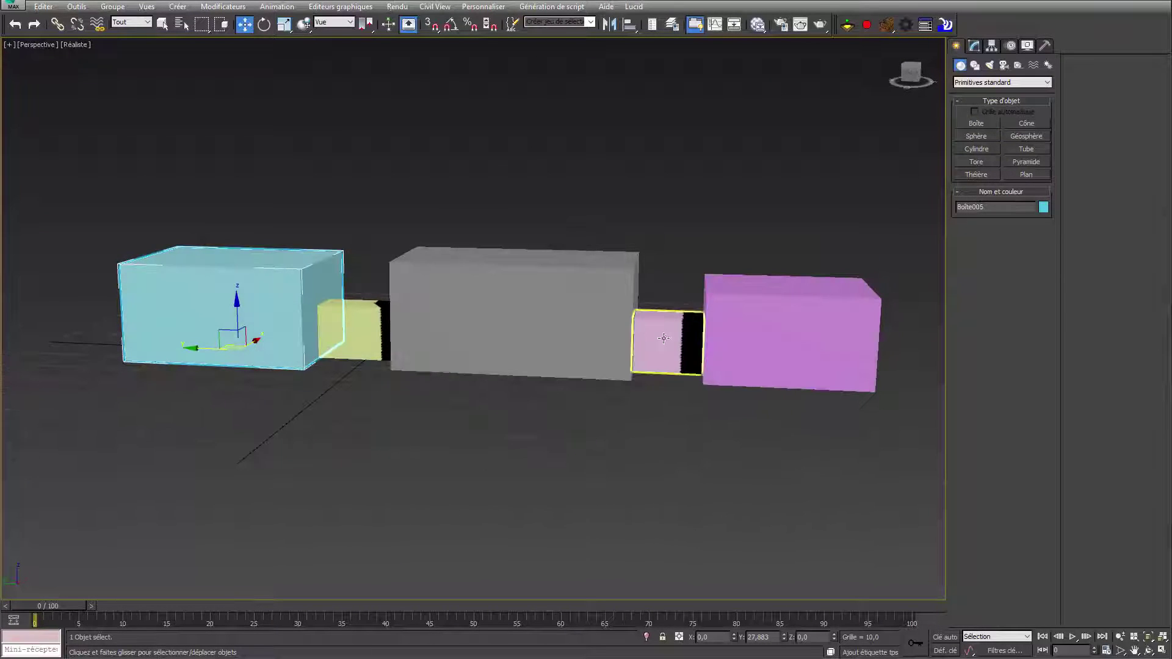
click(662, 335)
alt+middle_drag(614, 366, 684, 309)
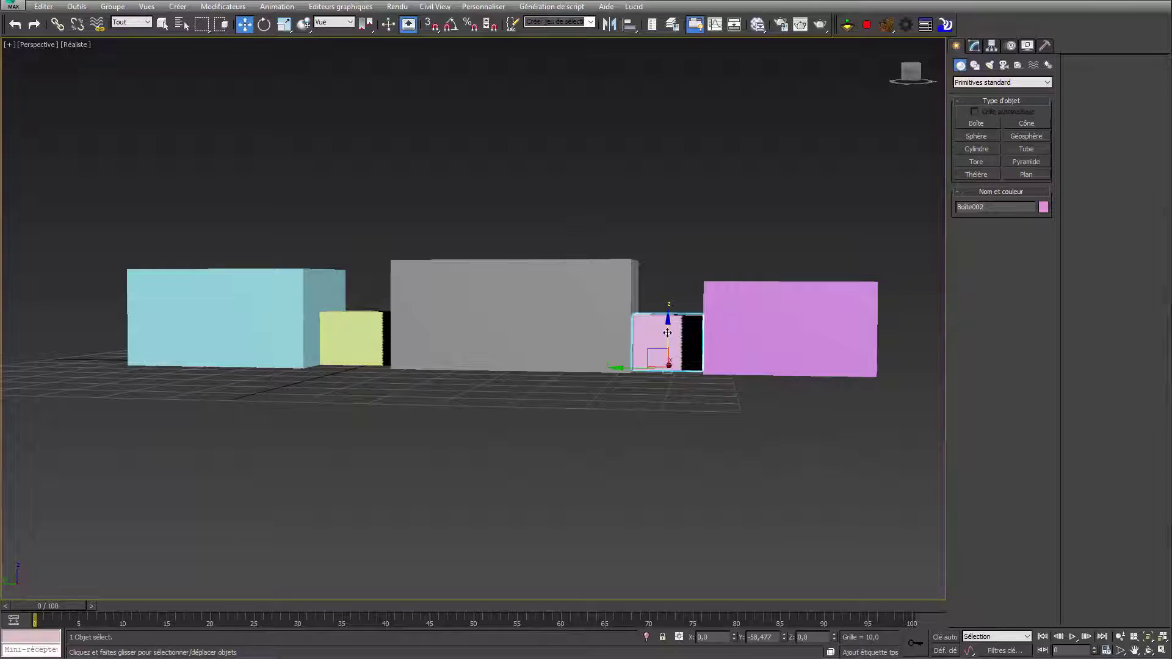
drag(668, 333, 665, 306)
click(756, 313)
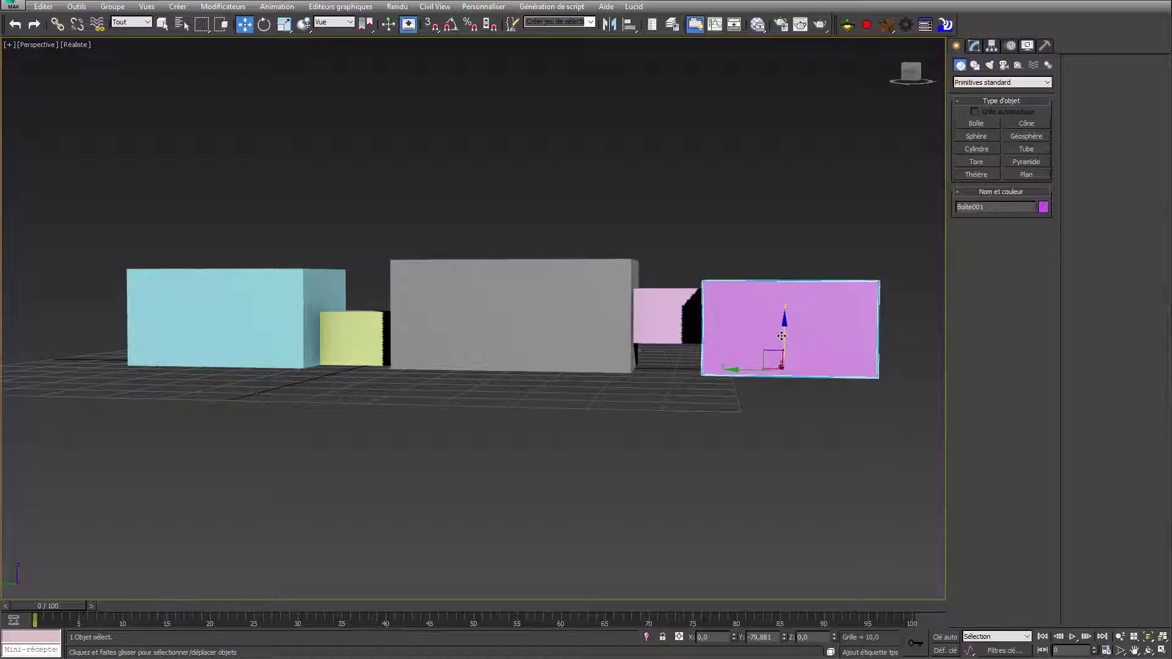
drag(782, 336, 788, 315)
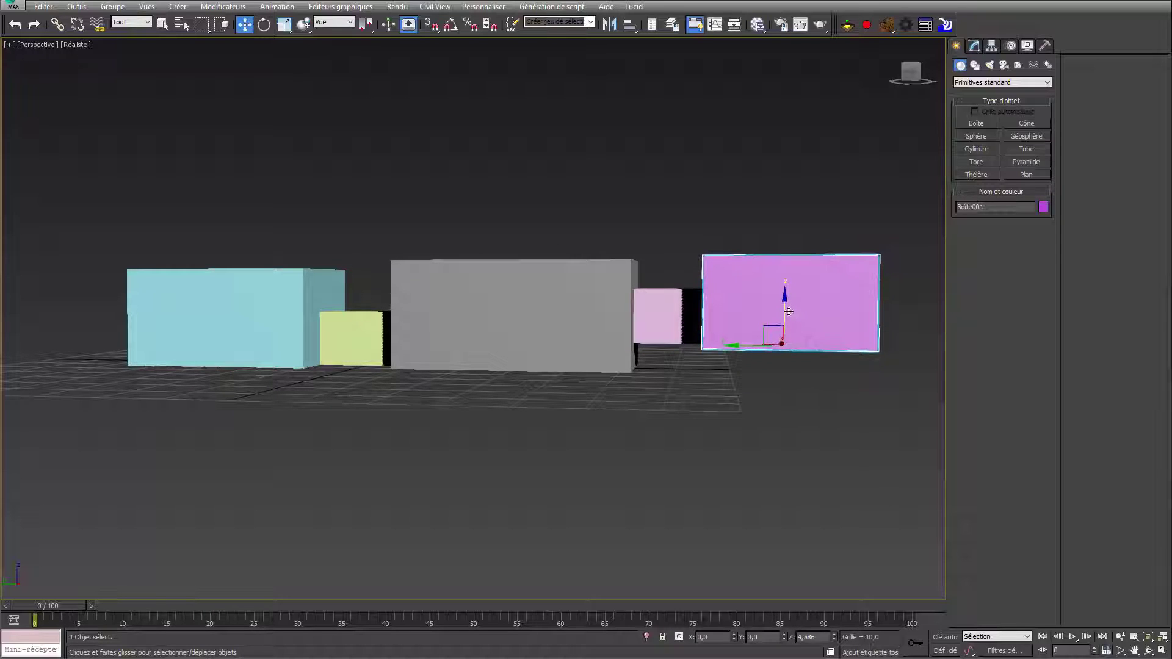
Step: Raise the yellow connector box to mid-height, move it and the cyan end box slightly higher together, and clear the selection
click(366, 339)
middle_drag(429, 340, 413, 320)
drag(428, 320, 428, 299)
ctrl+click(350, 307)
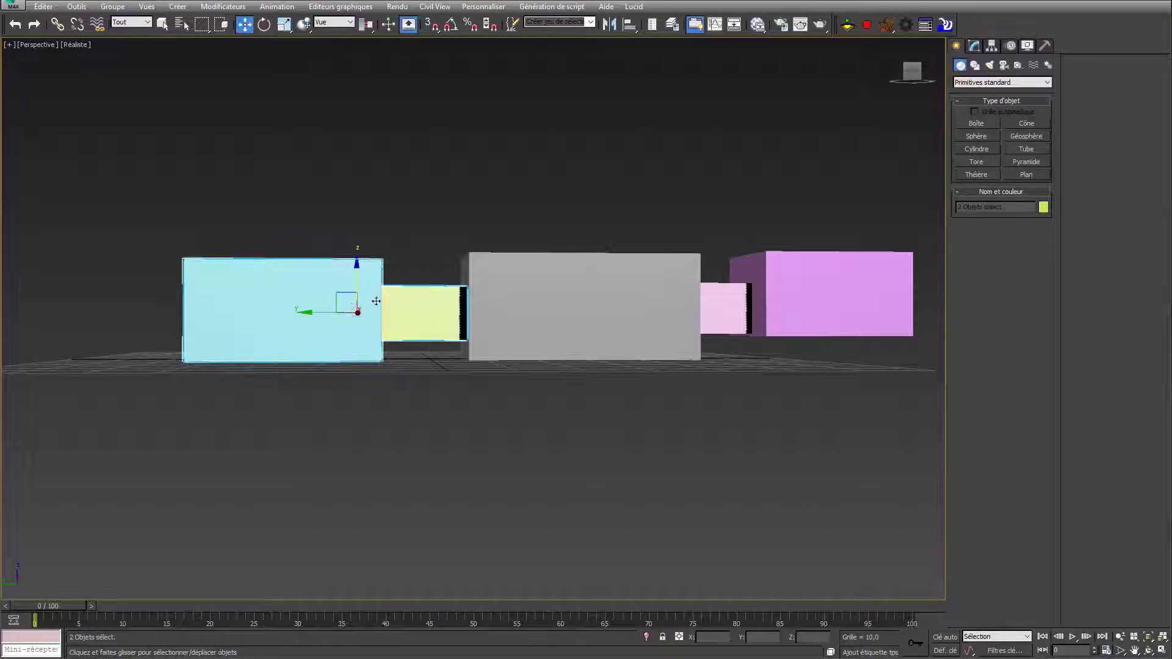
drag(357, 274, 363, 269)
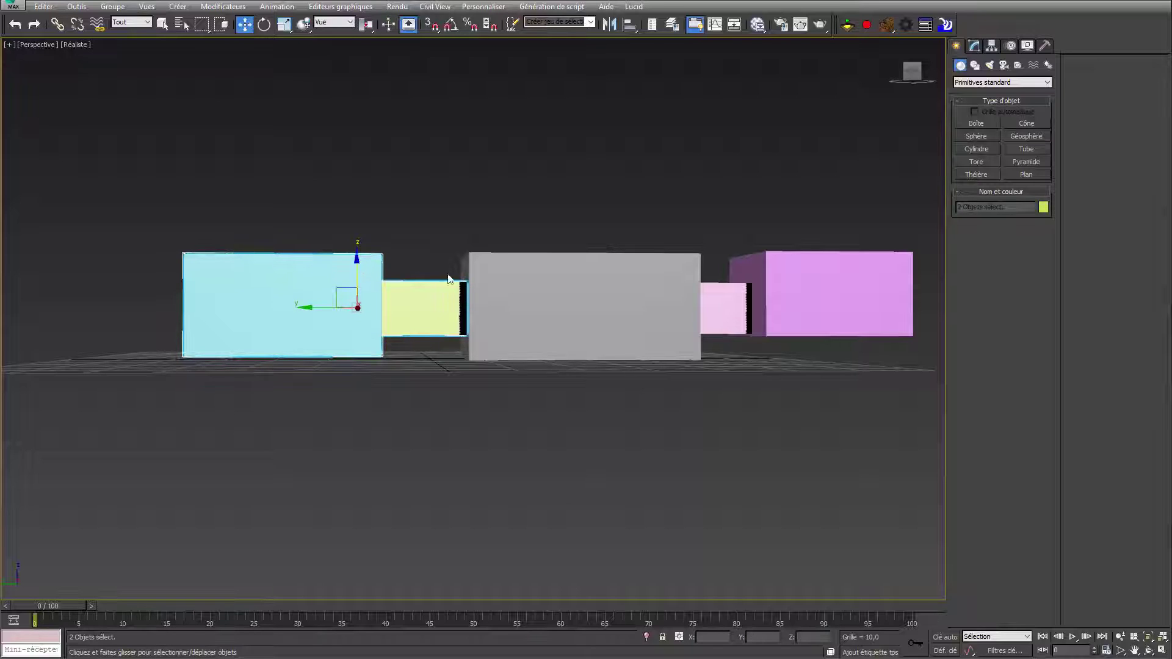
alt+middle_drag(363, 269, 562, 304)
click(473, 475)
scroll(429, 440, down, 5)
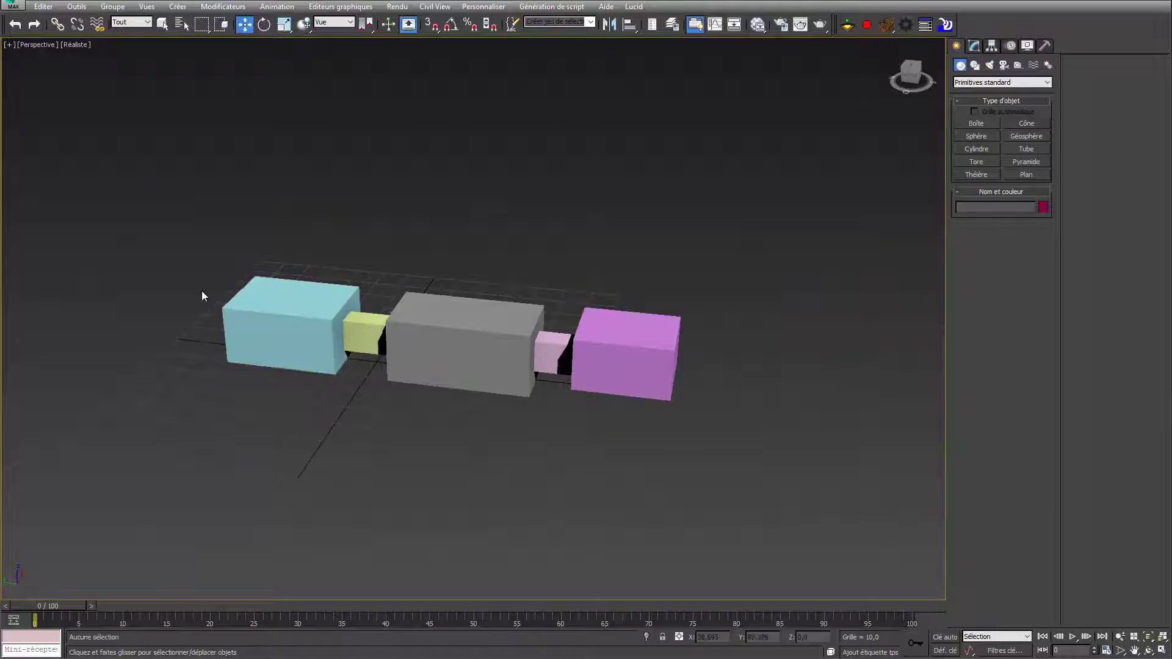
Step: Try rotating the purple end box around its current pivot
alt+middle_drag(629, 361, 521, 431)
click(617, 305)
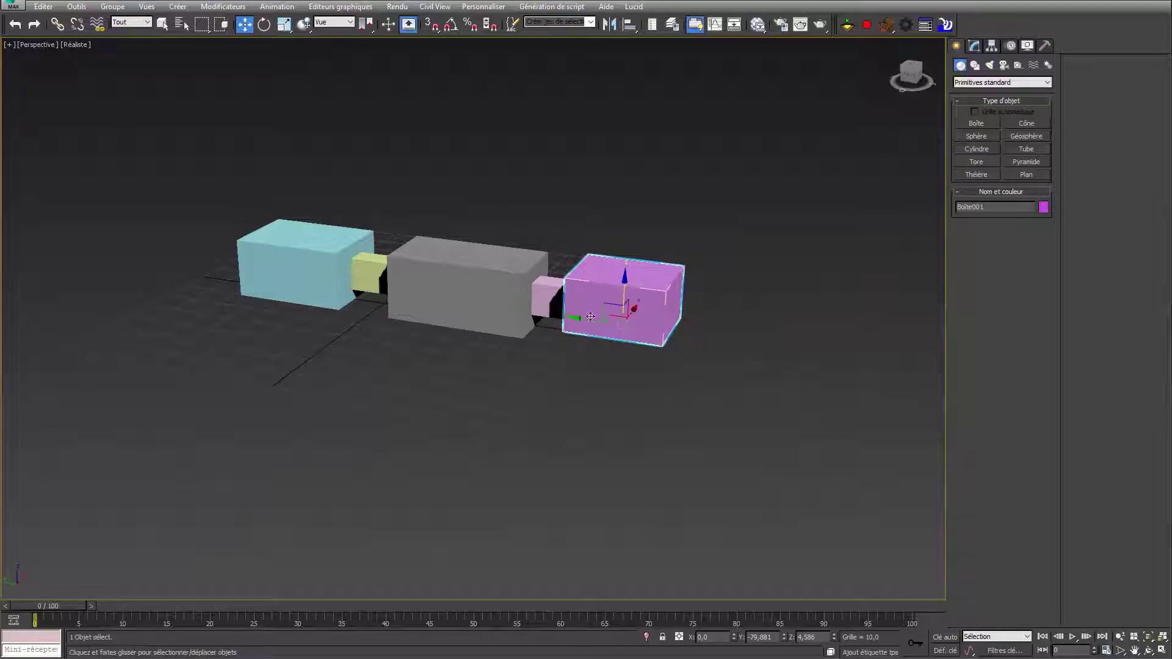
alt+middle_drag(616, 306, 597, 388)
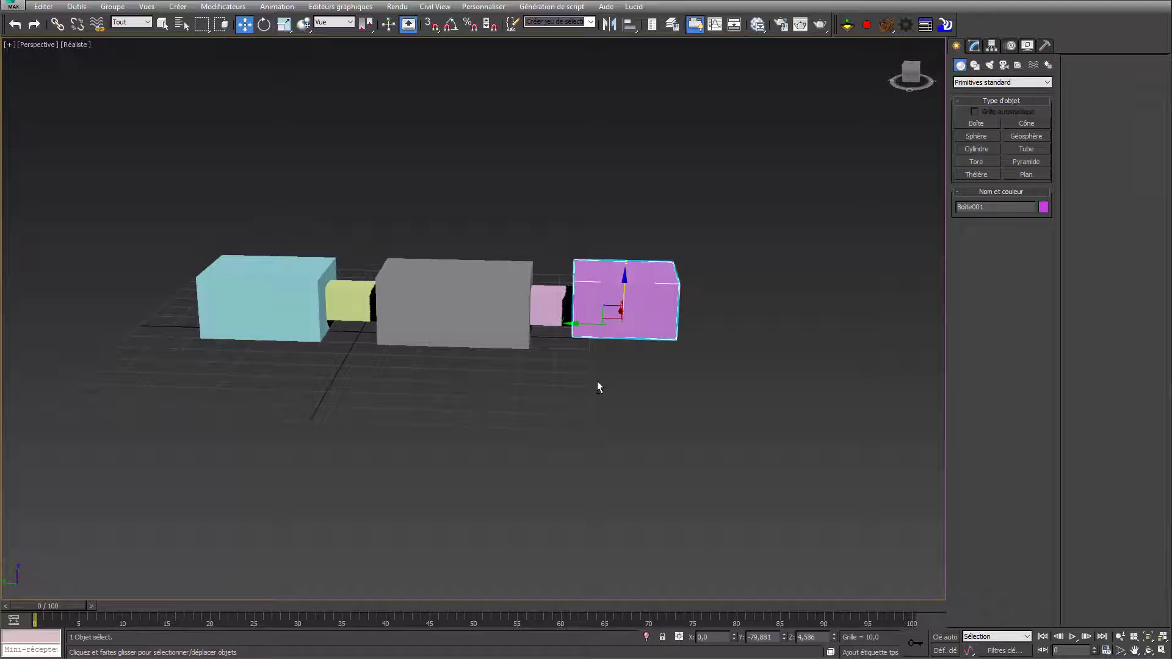
right_click(624, 319)
click(654, 321)
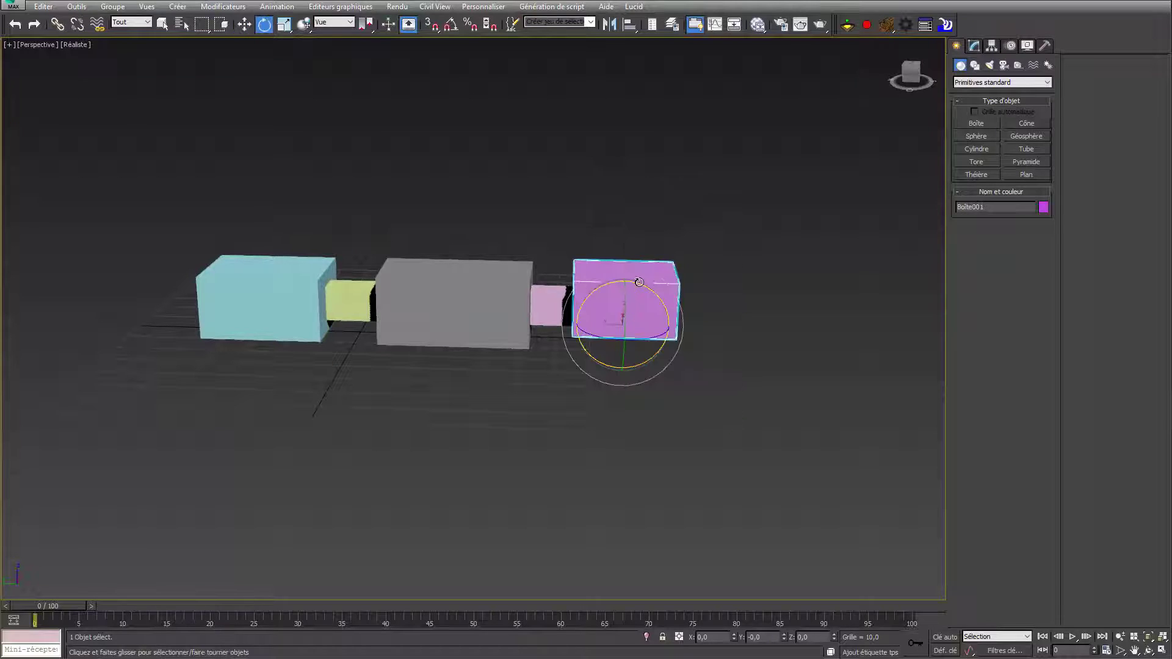
drag(666, 323, 735, 332)
right_click(709, 327)
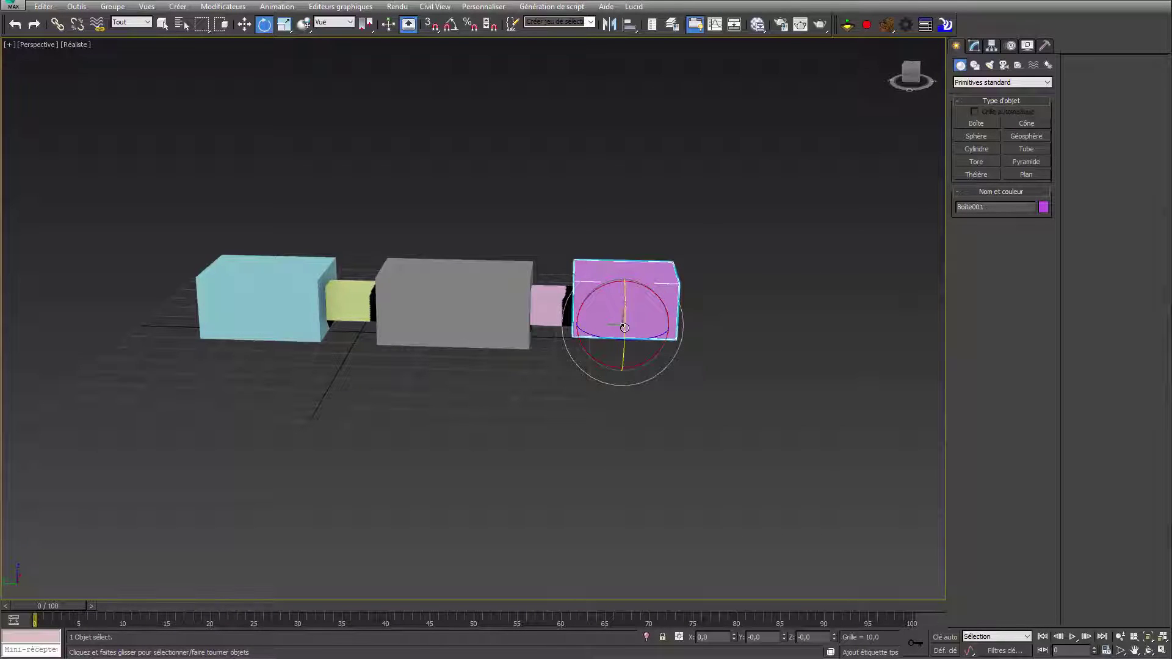
Step: Select all five boxes in pivot-only mode and center their pivots on the objects
click(993, 46)
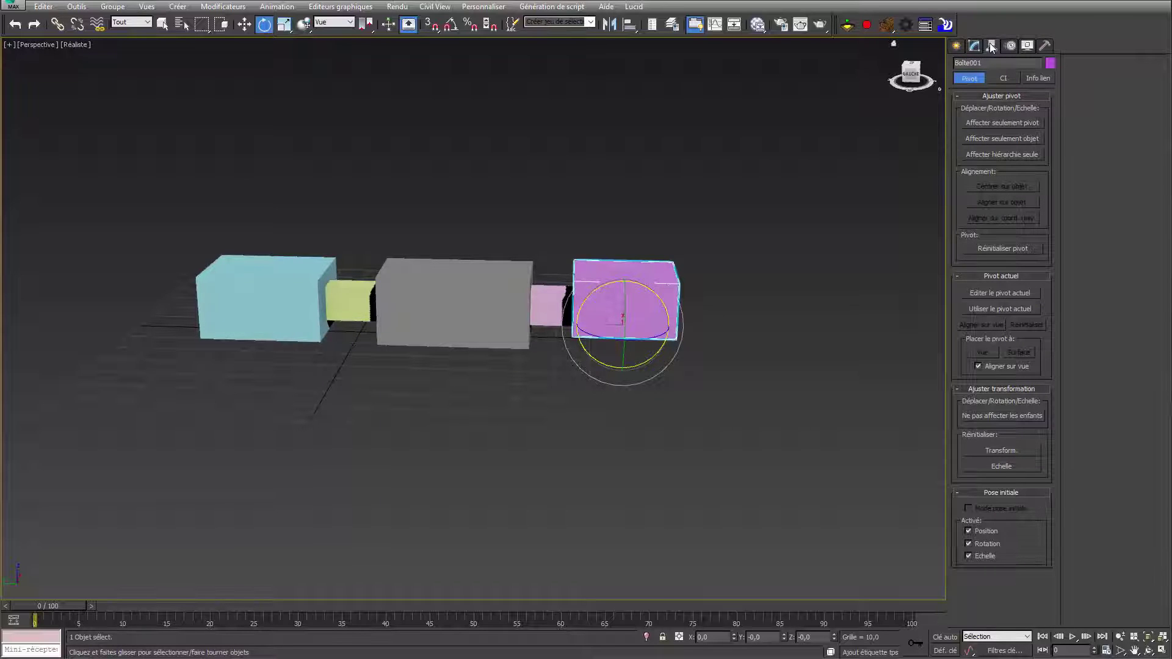
click(1002, 123)
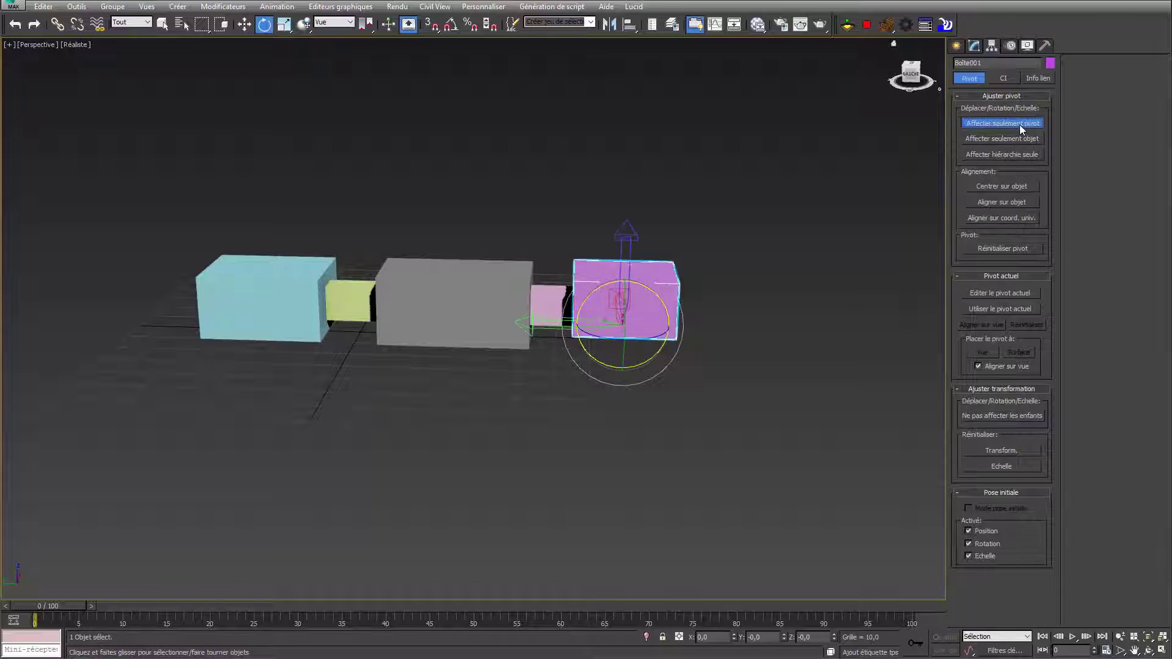
drag(146, 178, 366, 323)
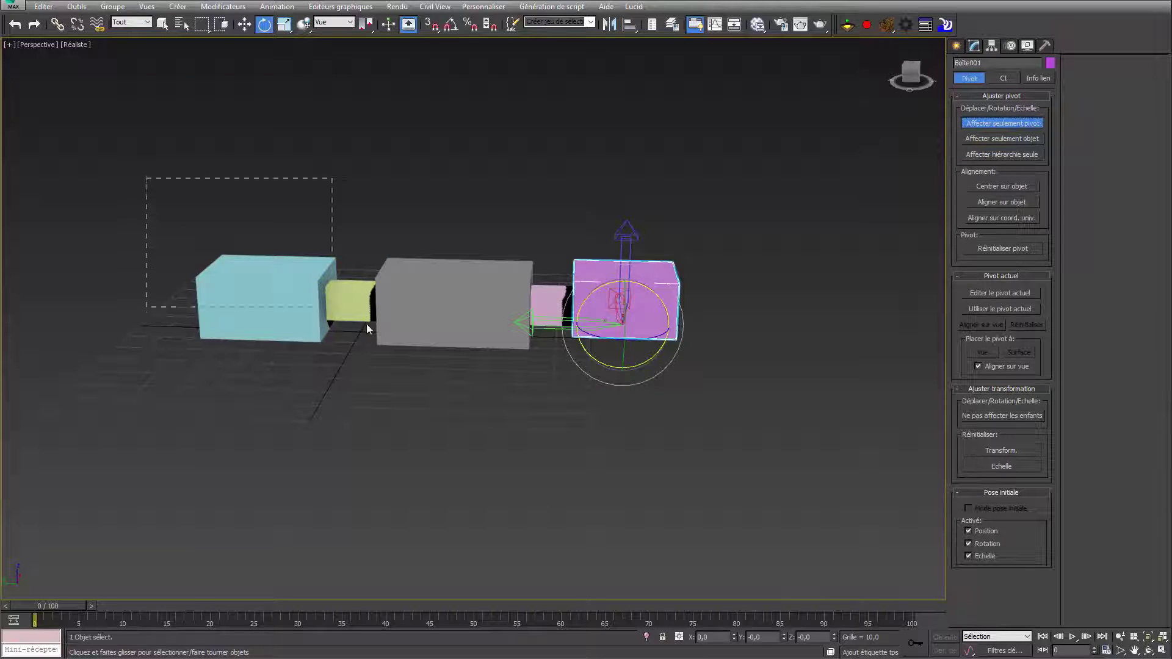
drag(689, 456, 768, 487)
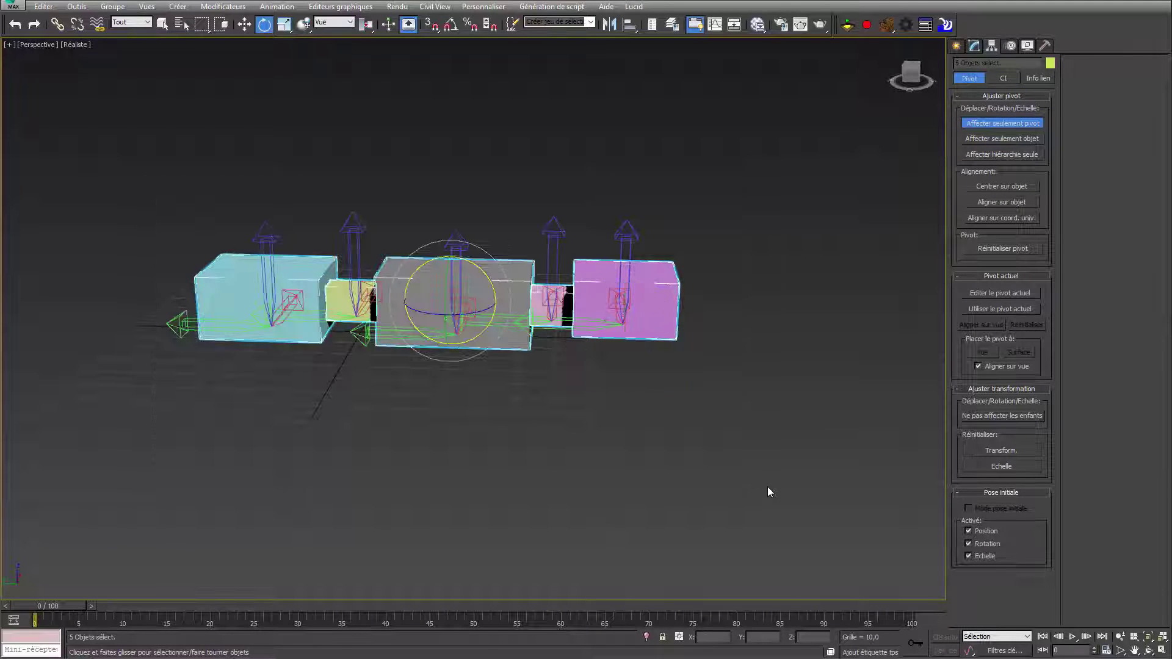
key(period)
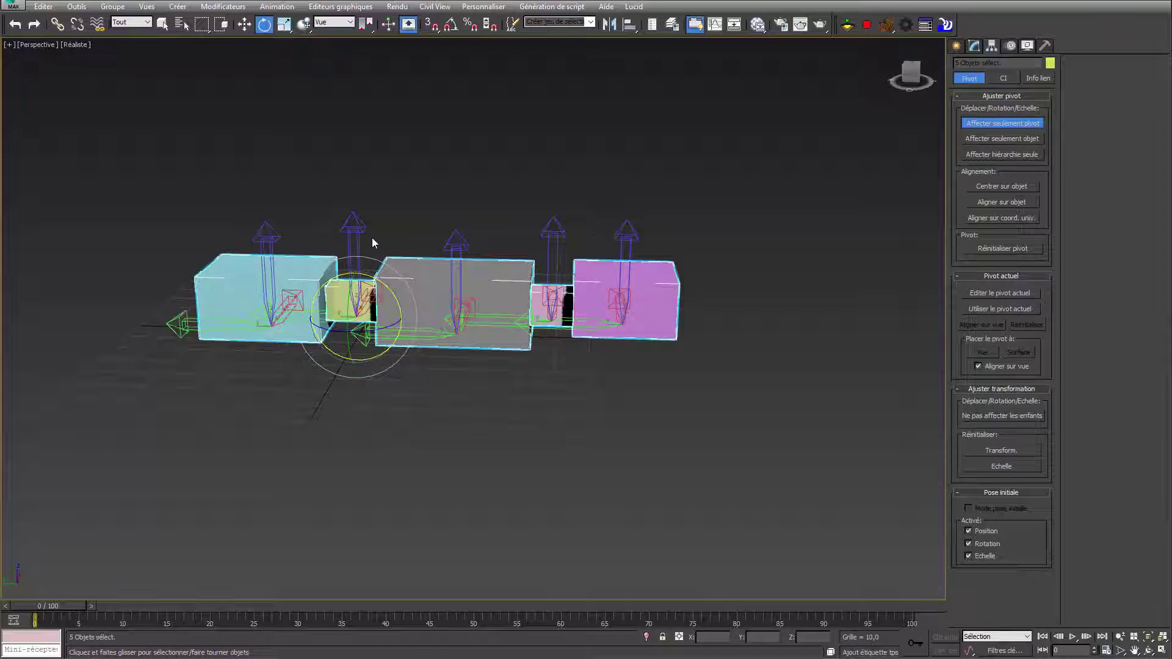
key(period)
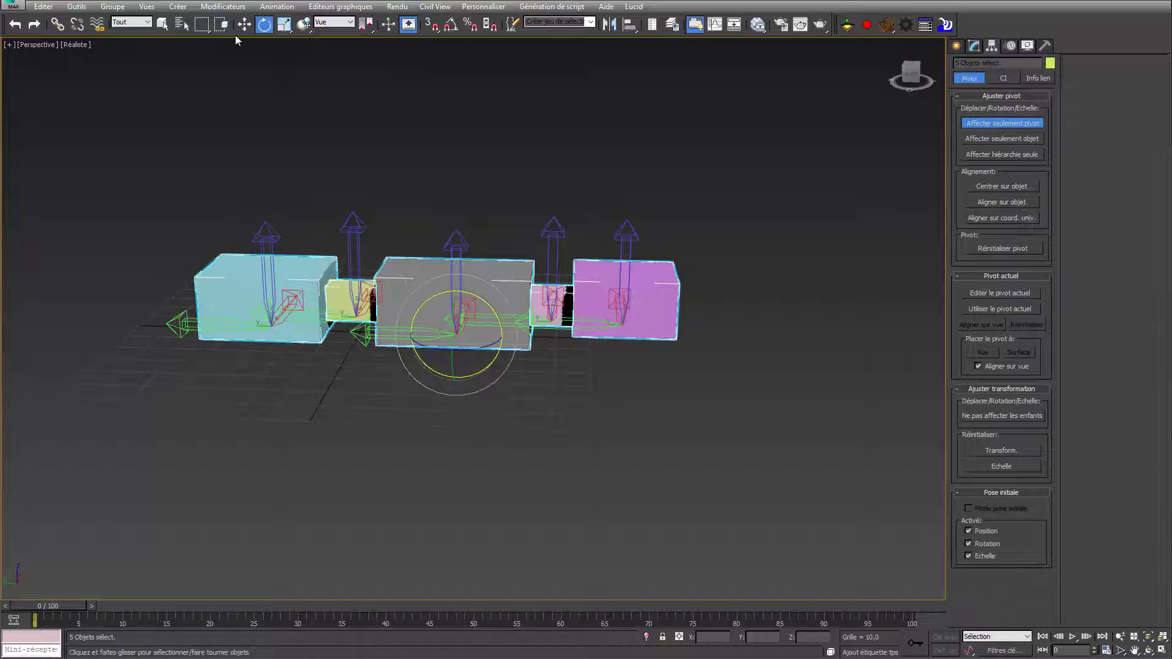
click(244, 24)
key(period)
key(period)
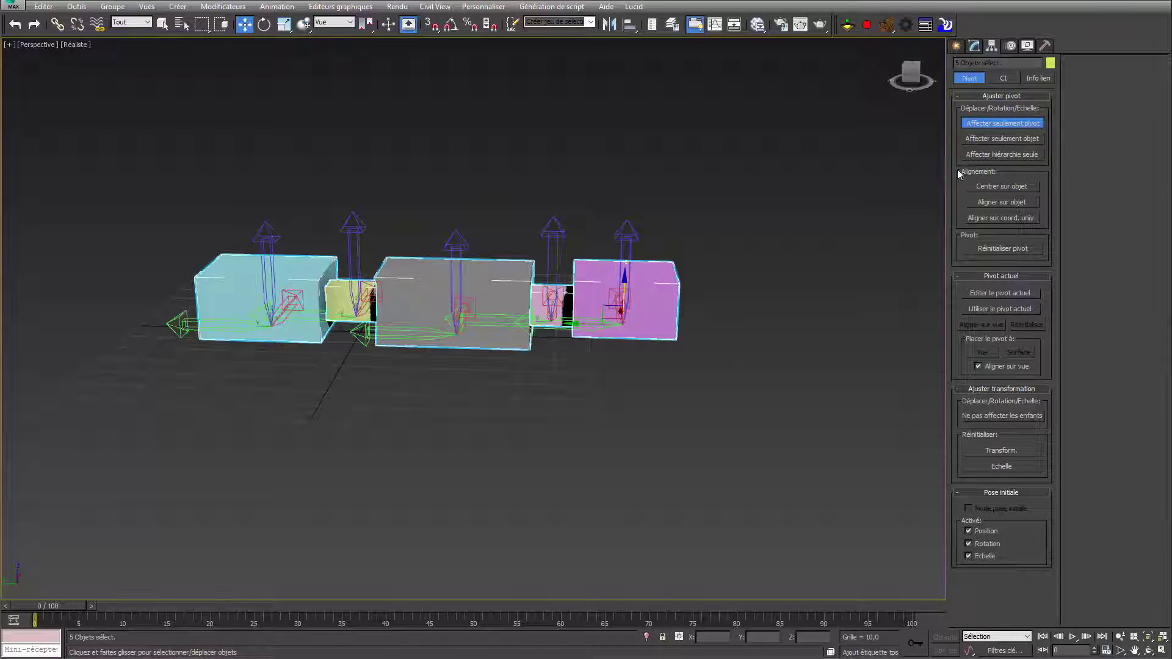
click(993, 188)
Step: Move the purple end box's pivot about 14 units along Y, near its face toward the pink connector
click(573, 380)
click(587, 302)
key(F4)
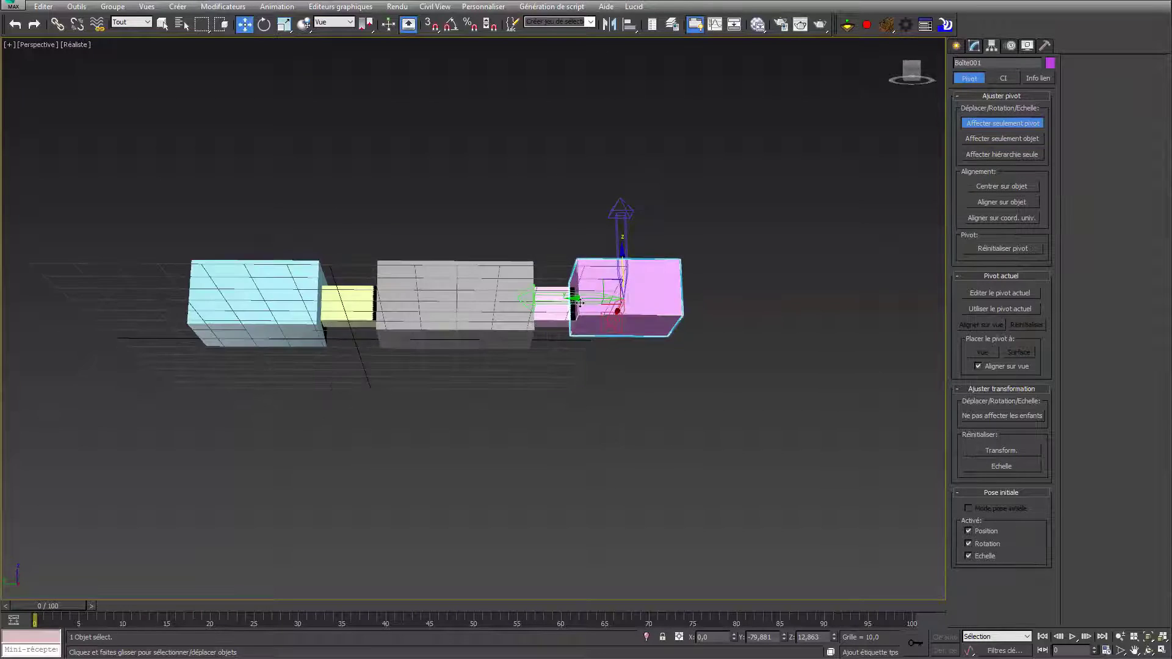
key(F4)
scroll(605, 300, up, 3)
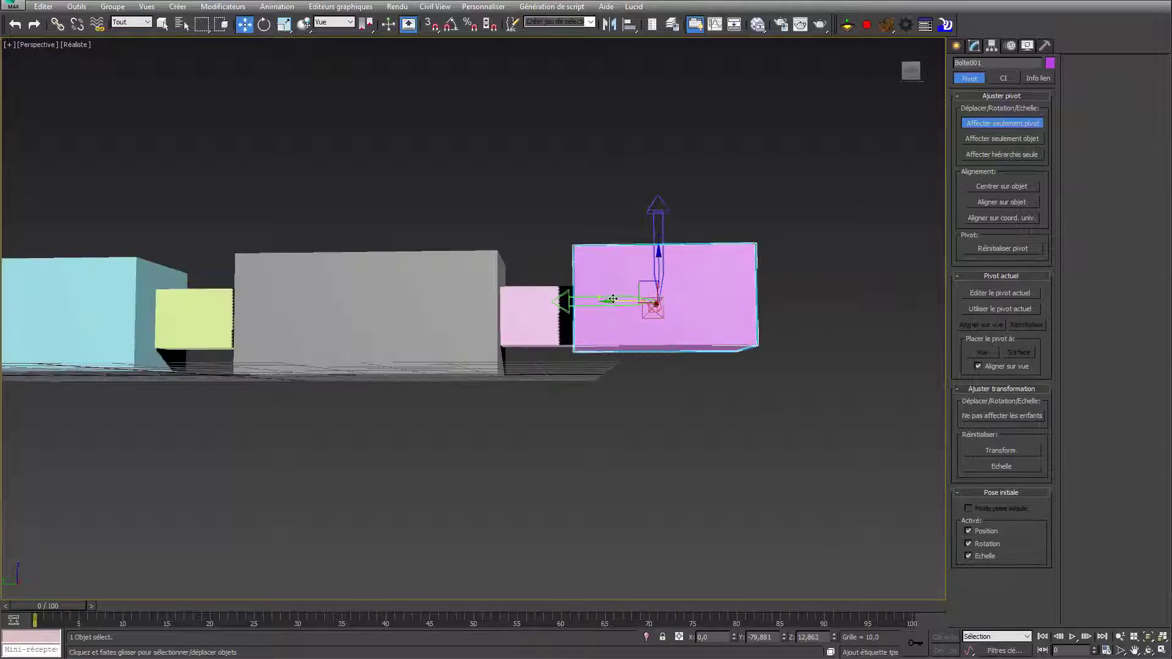
drag(613, 299, 543, 304)
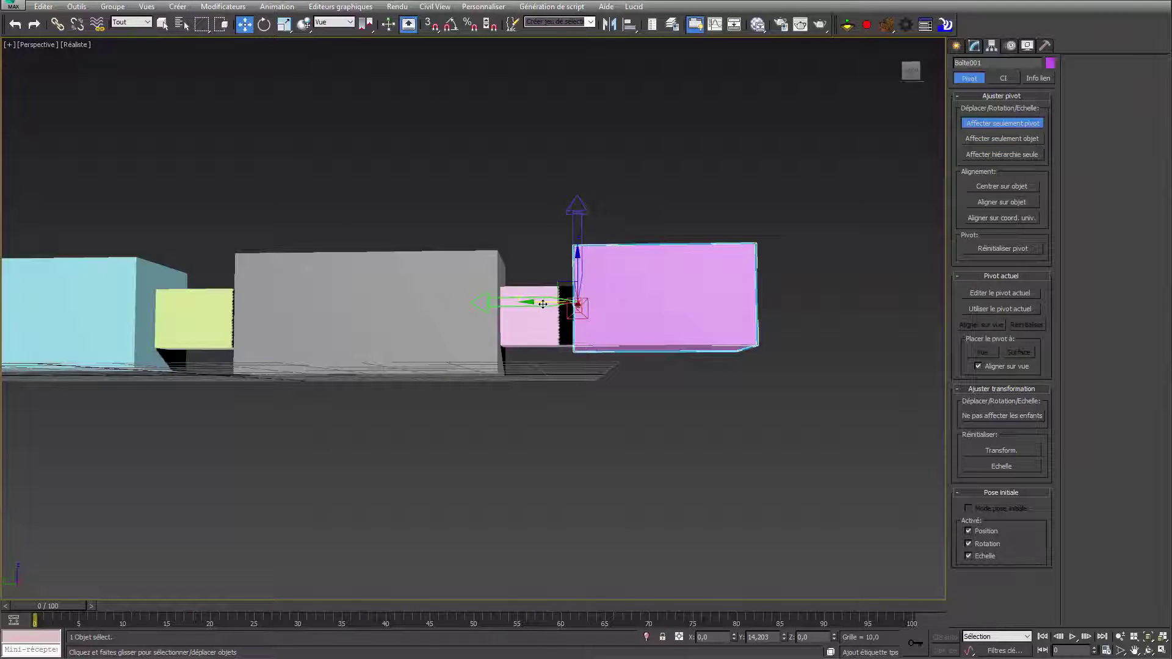
Step: Move the pink connector's pivot about 6.7 units to its end at the gray box and lower the purple box's pivot to about Z 10.65
click(548, 329)
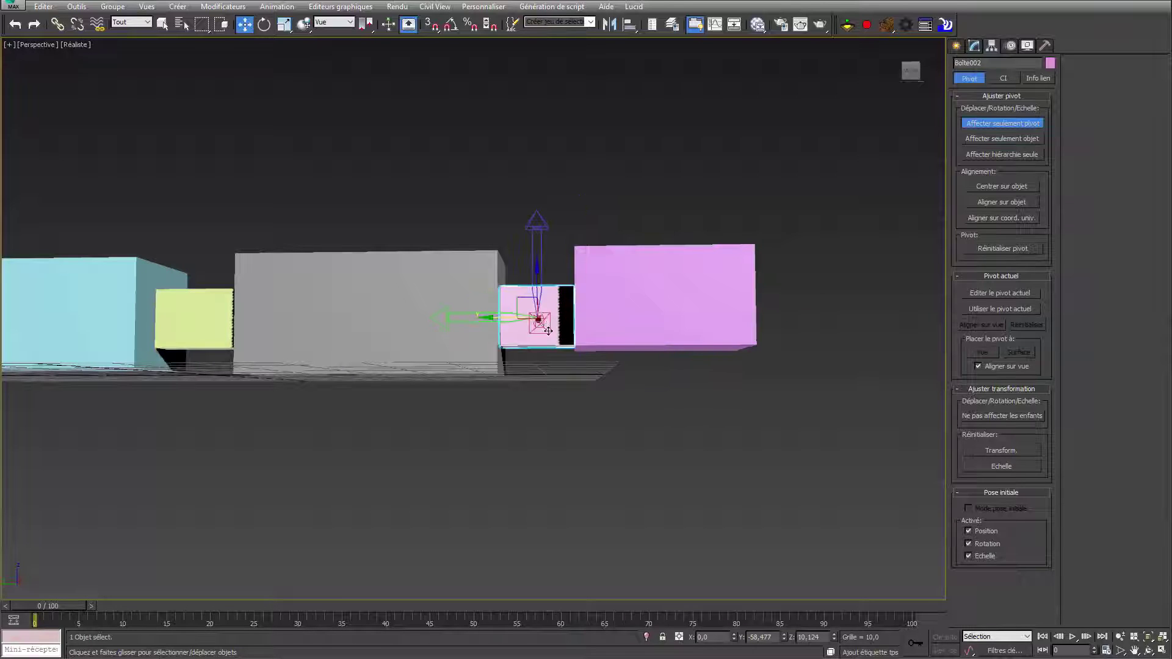
drag(496, 317, 467, 314)
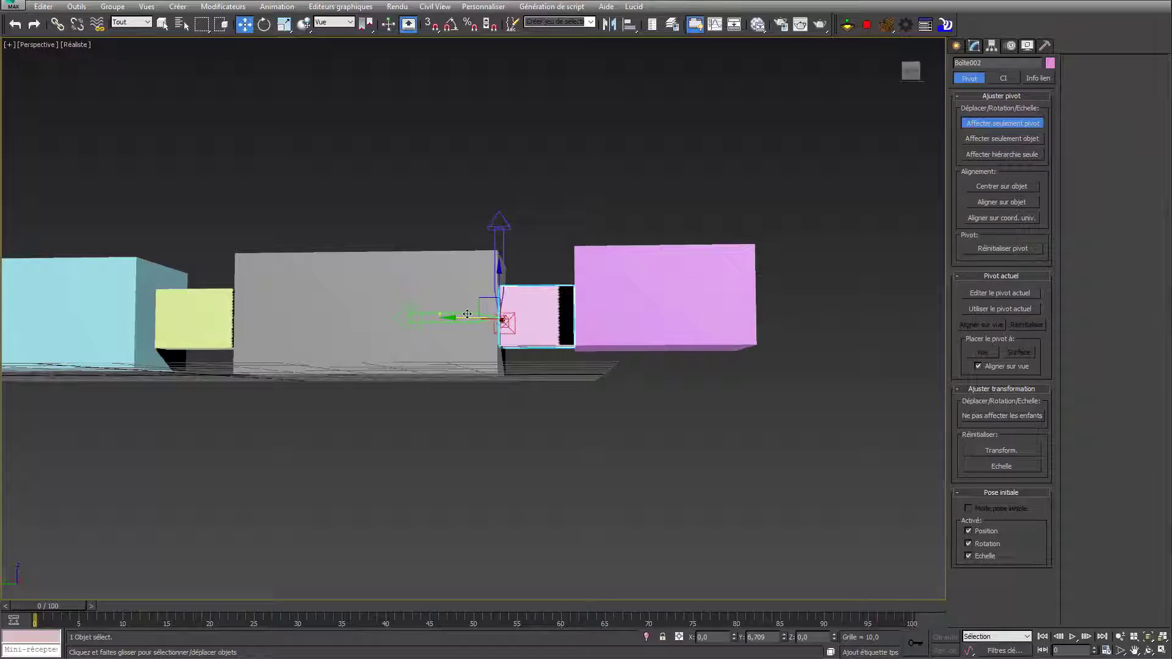
alt+middle_drag(467, 314, 582, 302)
click(610, 318)
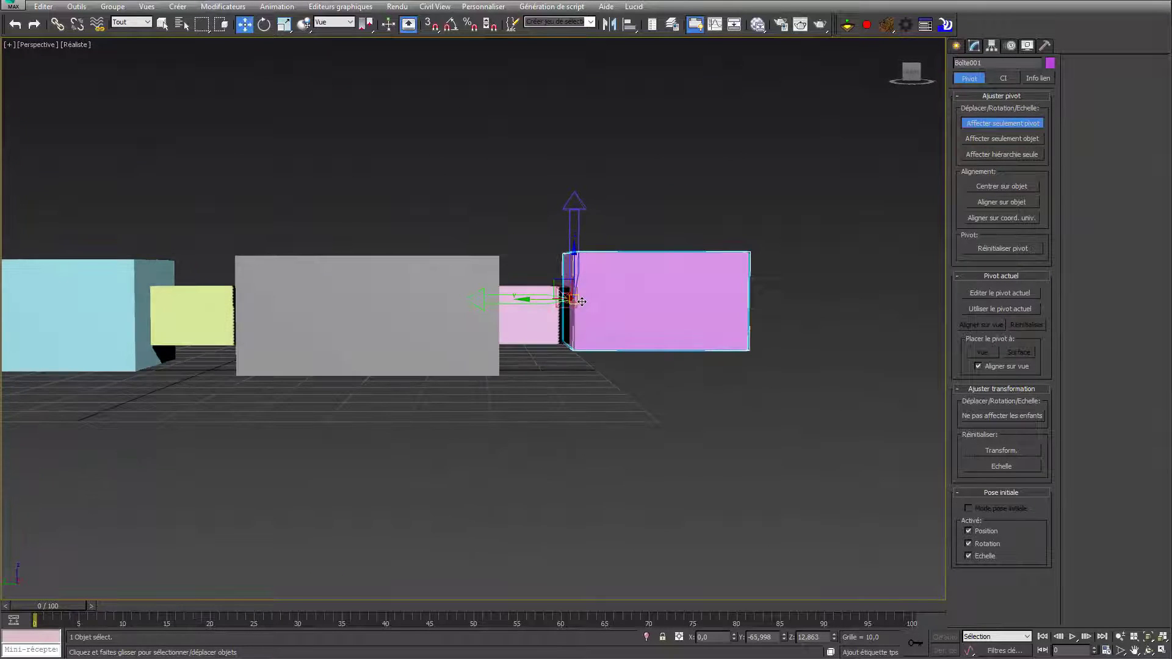
drag(573, 258, 532, 291)
click(523, 296)
alt+middle_drag(523, 296, 304, 329)
Step: Lower the large gray box's pivot by about 3.2 units
click(227, 321)
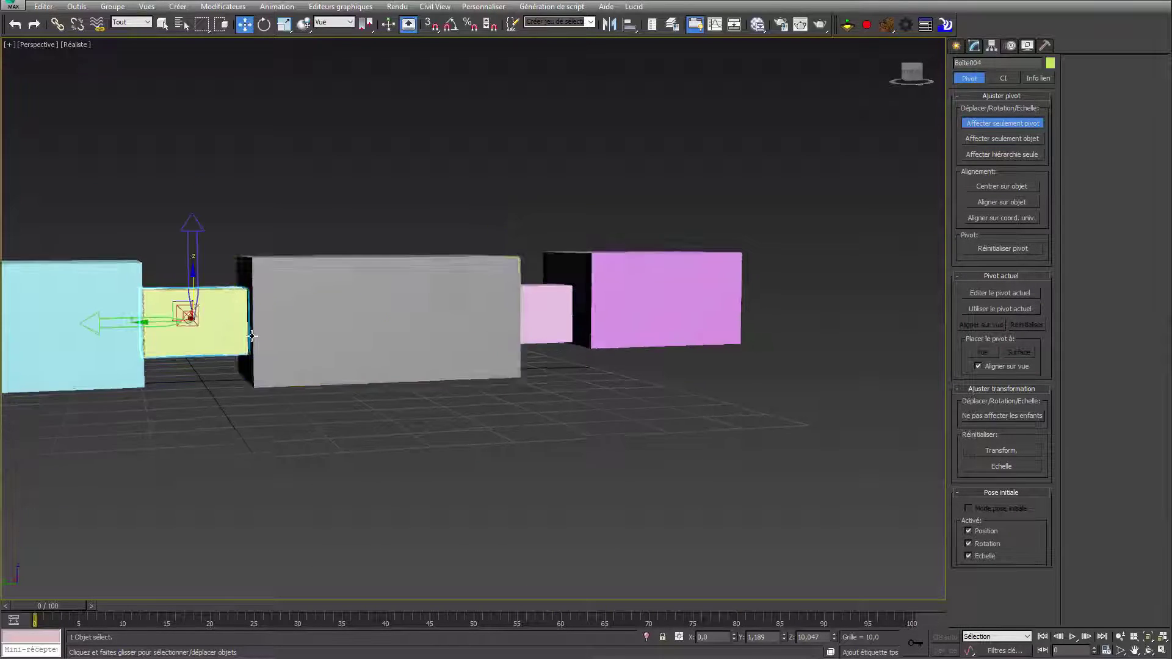
alt+middle_drag(228, 321, 388, 296)
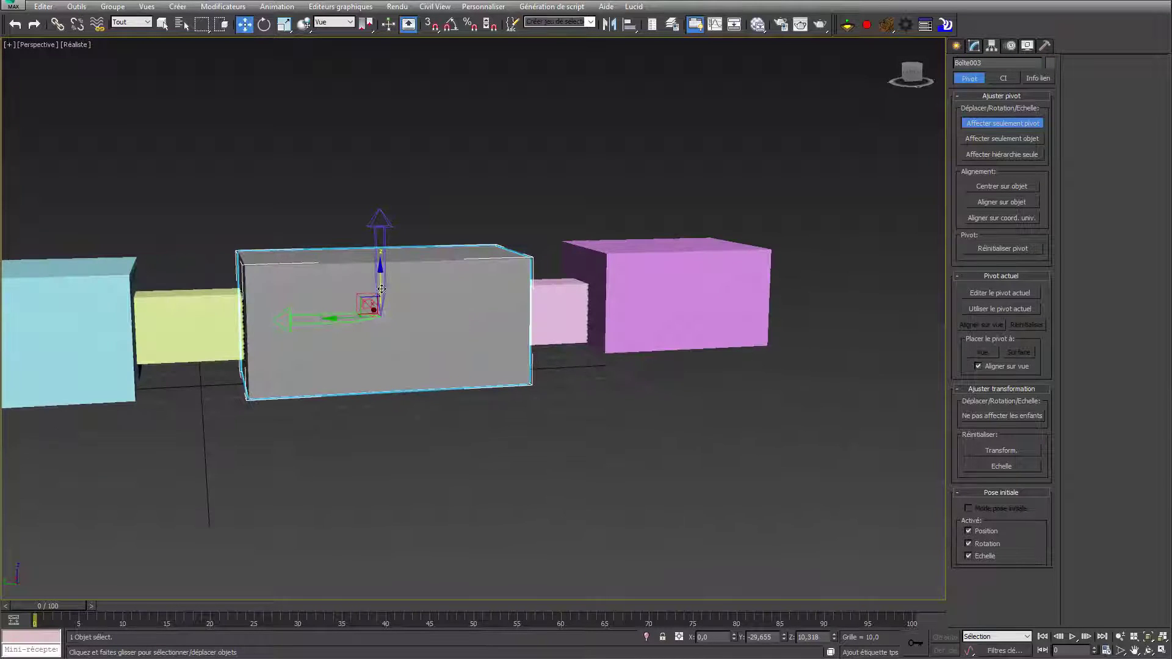
drag(381, 289, 381, 311)
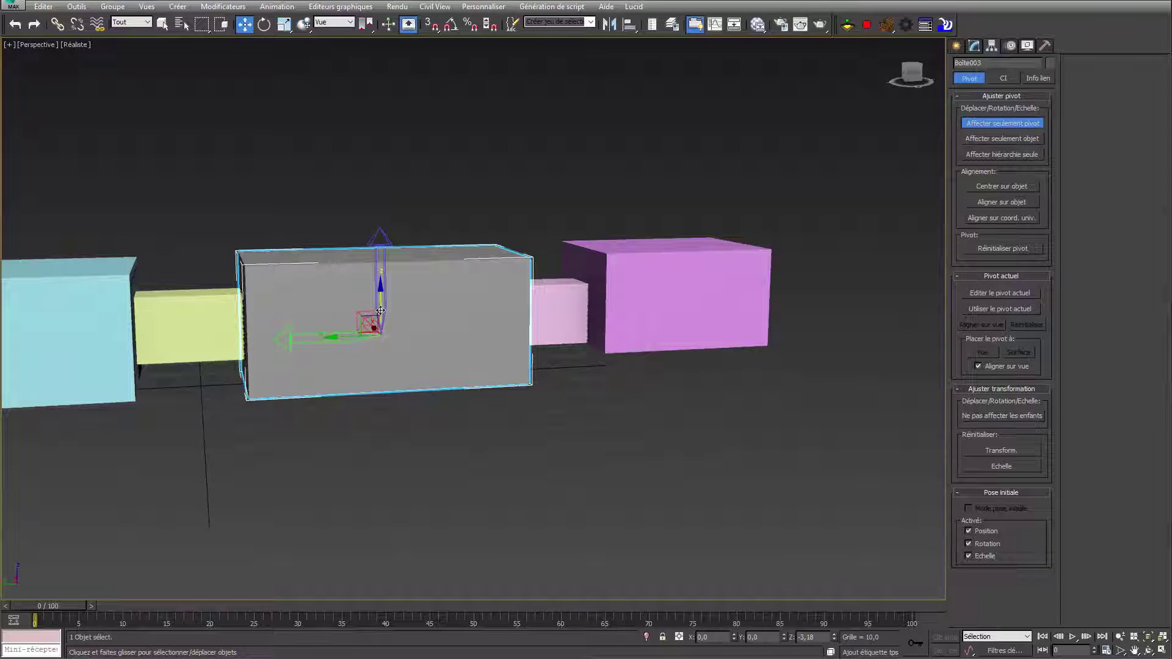
Step: Move the yellow connector's pivot to its end at the gray box and the cyan box's pivot to its end at the yellow connector
click(186, 323)
alt+middle_drag(186, 323, 456, 313)
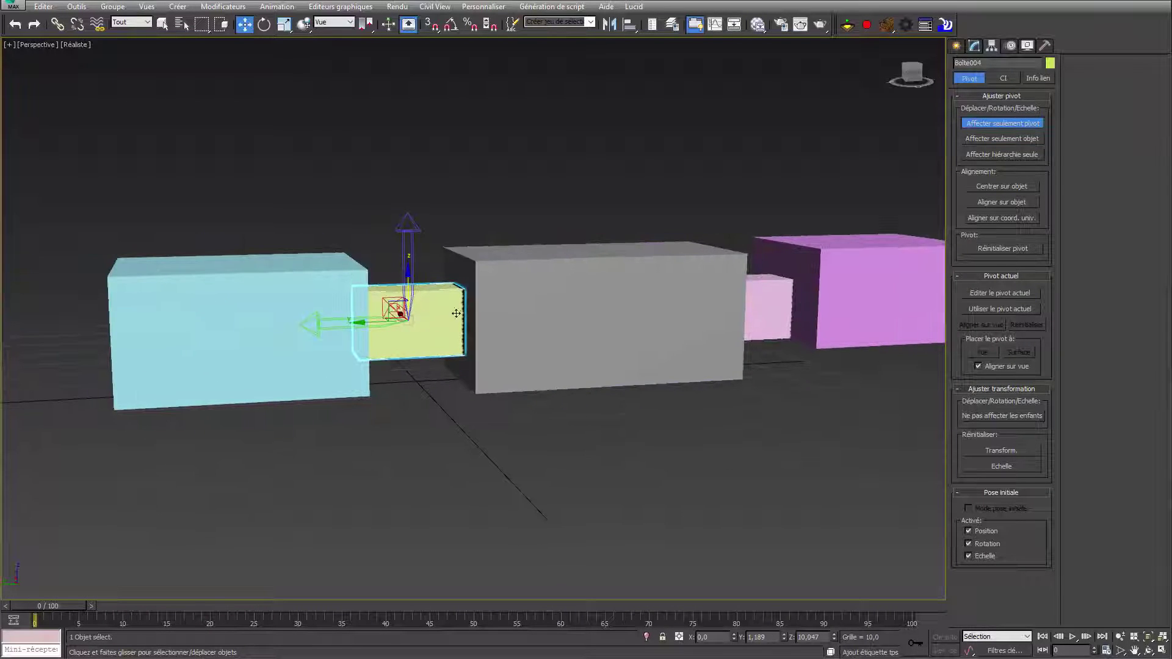
drag(368, 324, 419, 335)
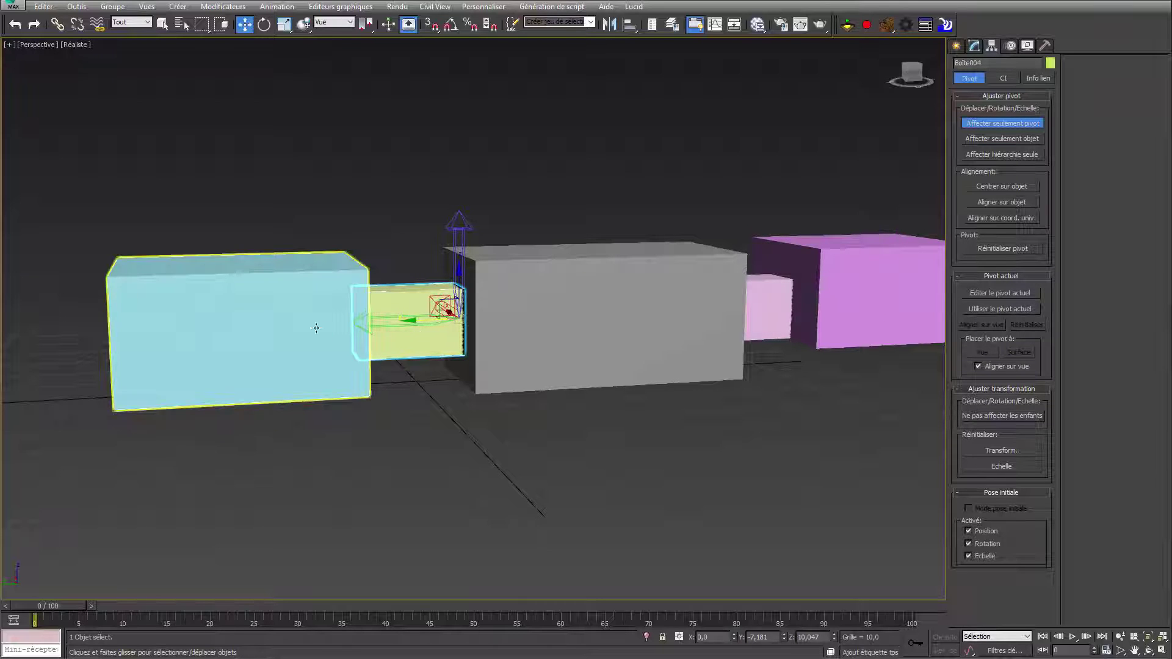
click(268, 335)
drag(202, 328, 303, 326)
alt+middle_drag(302, 326, 405, 335)
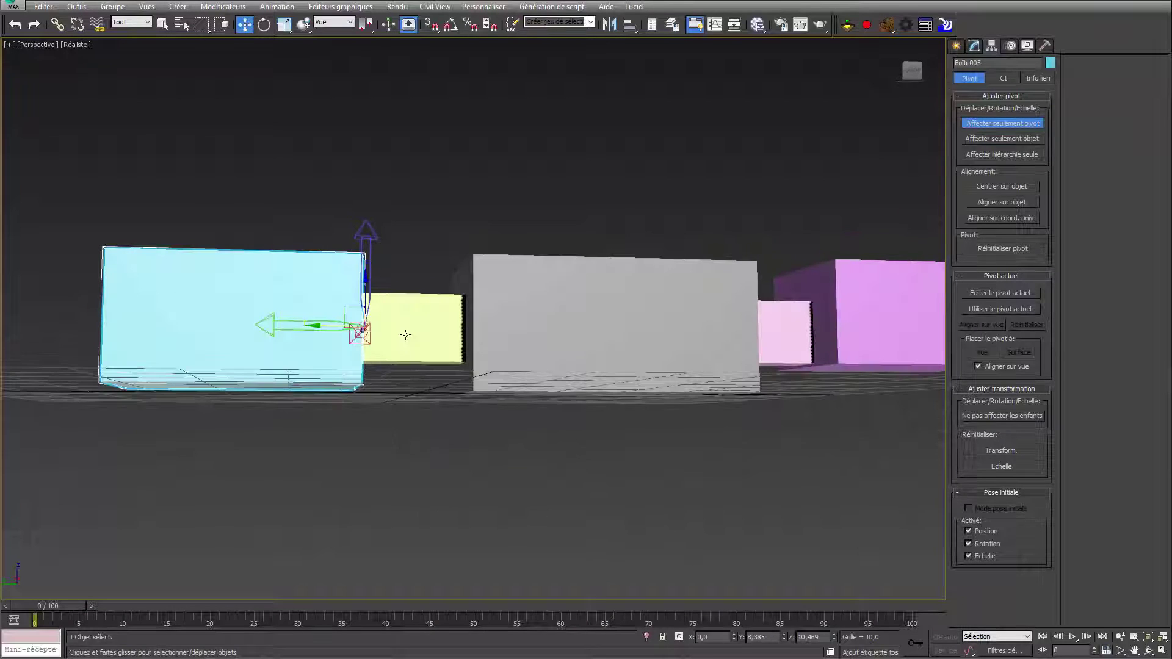
Step: In the left view, shift the cyan box's pivot about 1.1 units back onto its face touching the yellow connector
key(f)
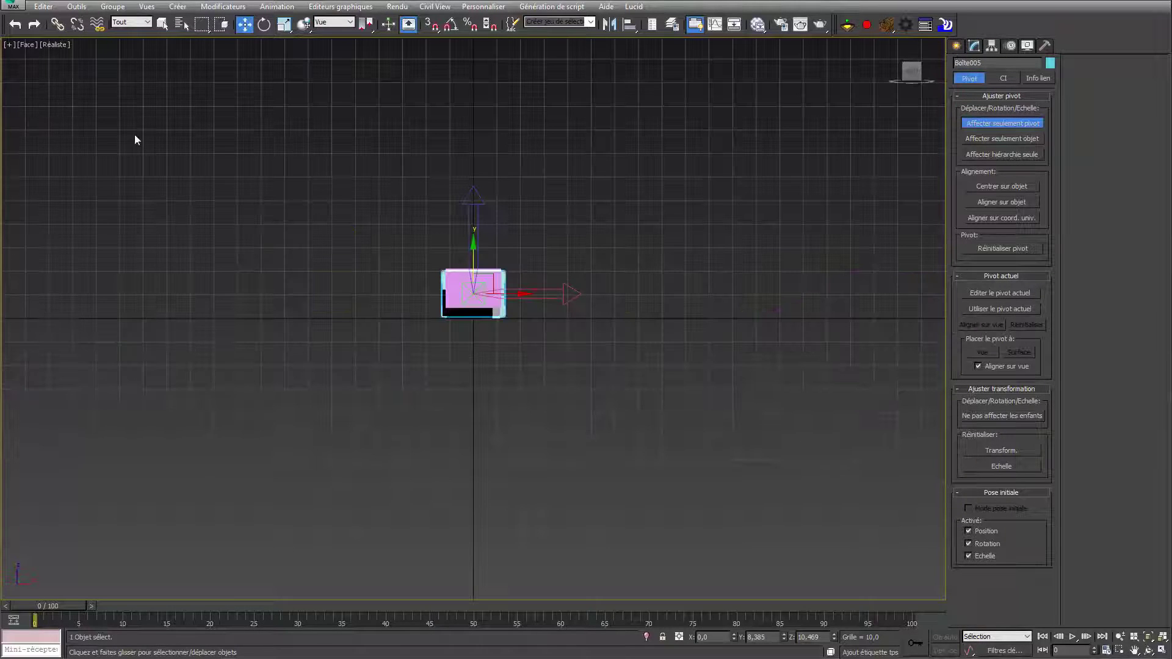
key(l)
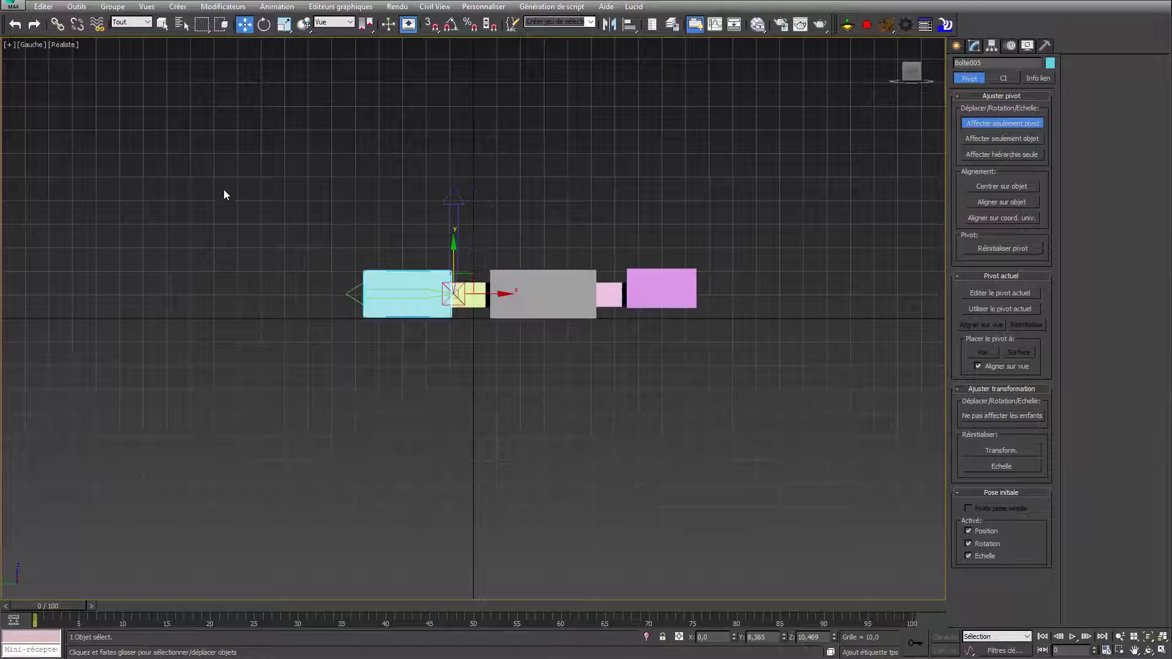
click(34, 45)
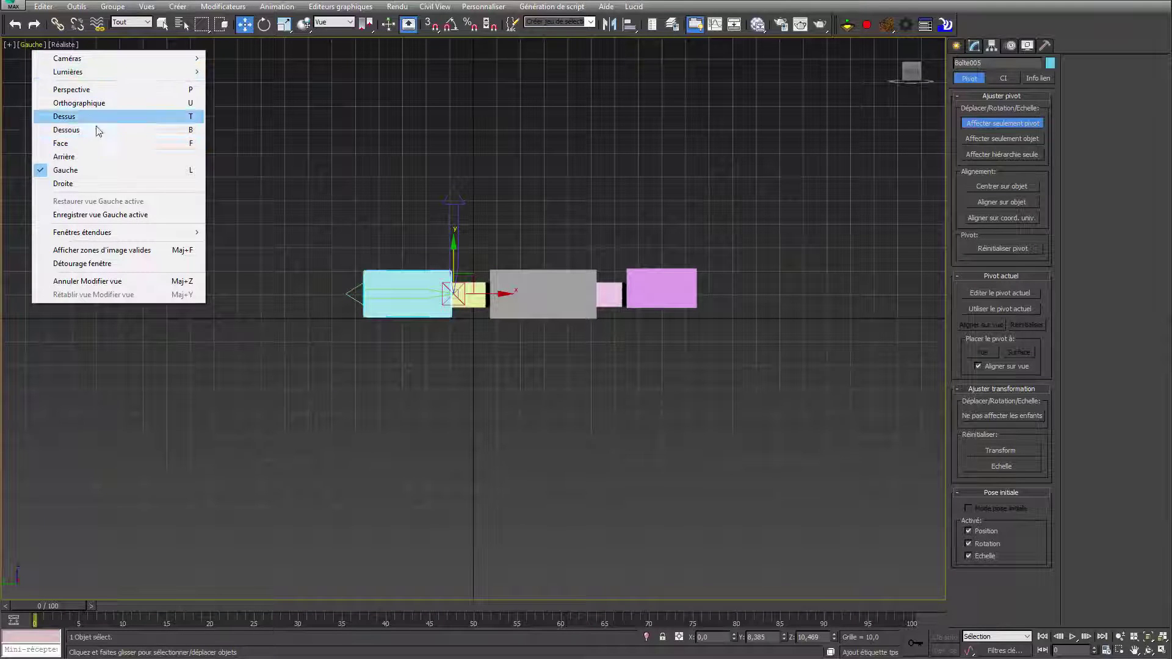
click(498, 383)
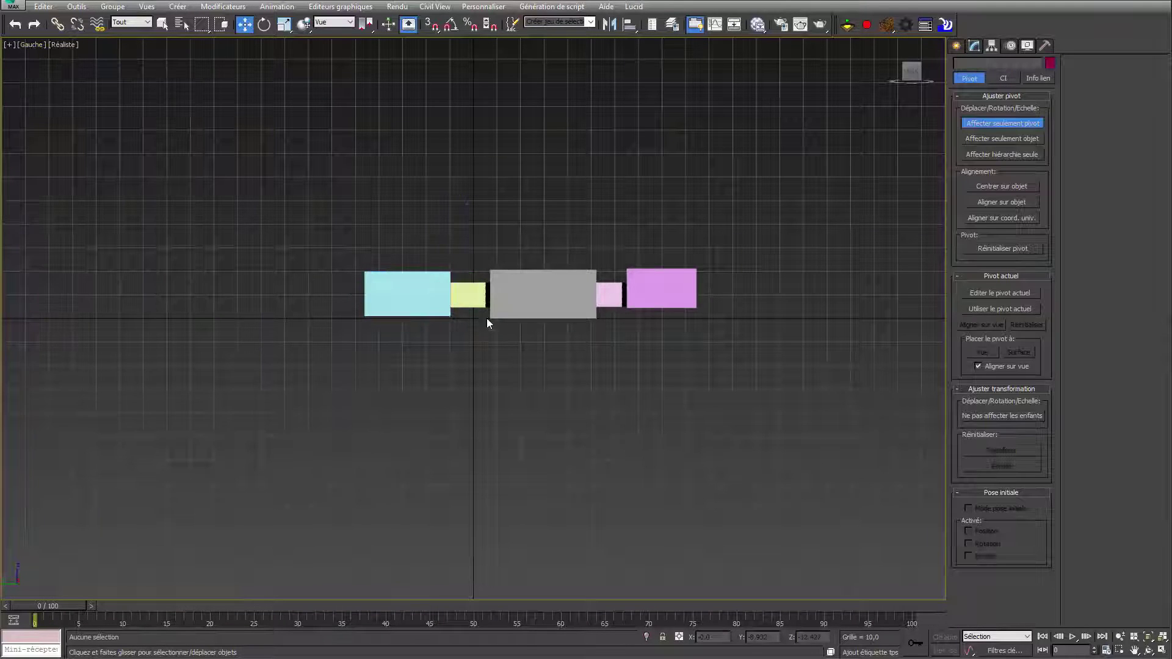
scroll(313, 274, up, 5)
click(314, 275)
scroll(400, 278, up, 2)
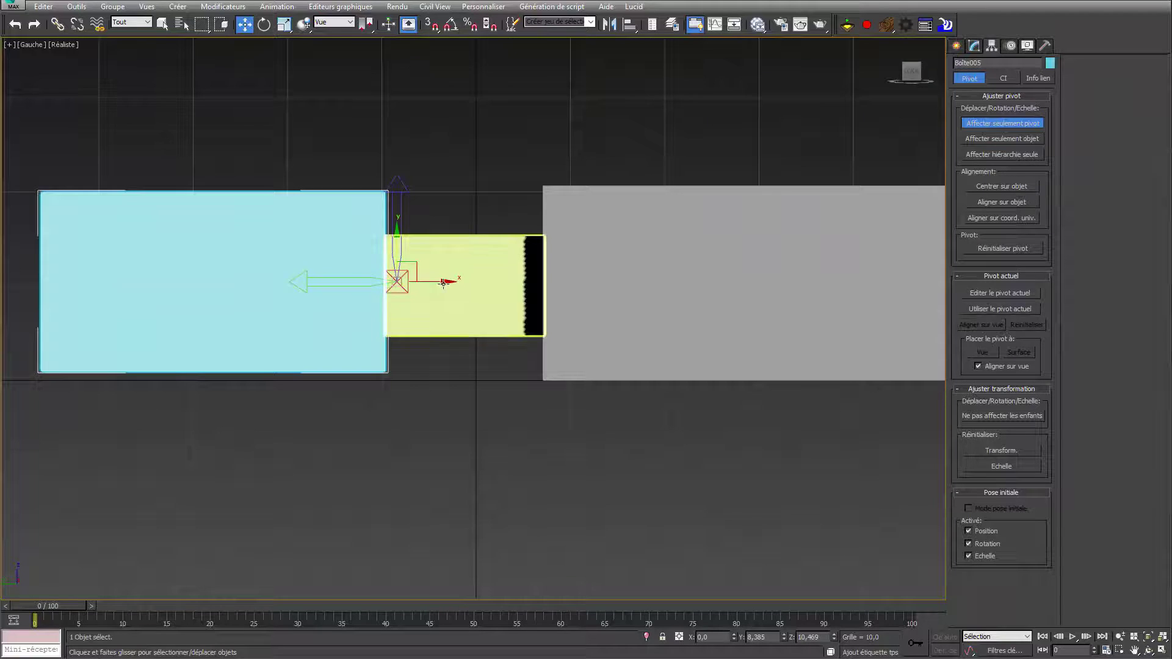
drag(441, 283, 430, 283)
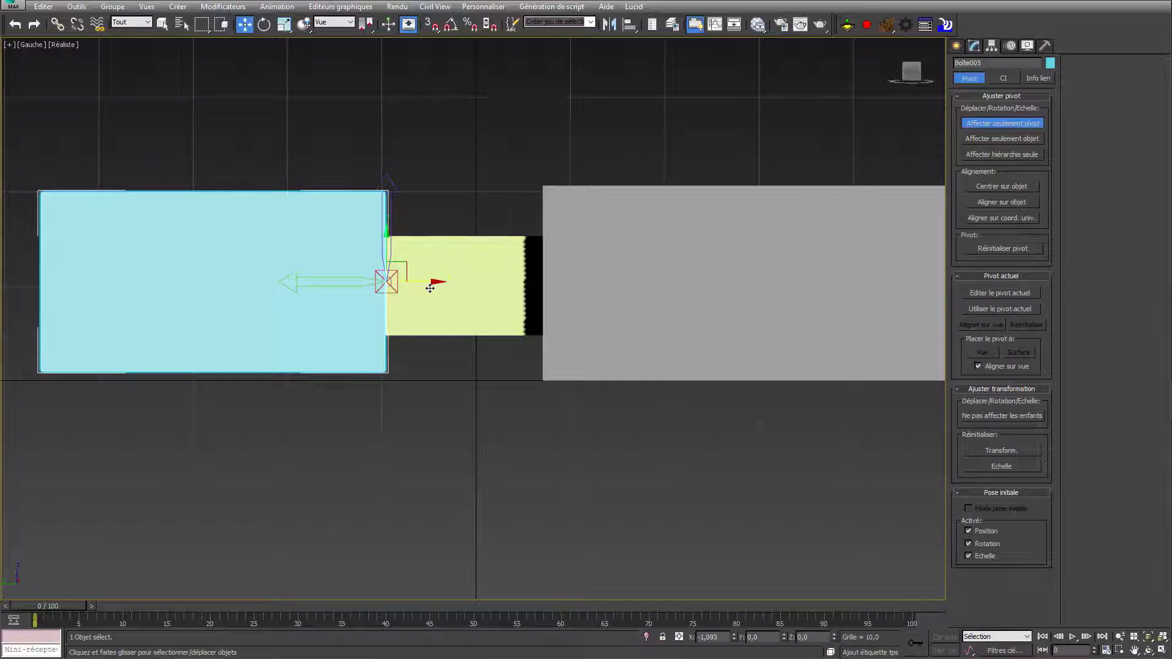
Step: Check the other boxes' pivots in the left view and nudge the purple box's pivot about 0.5 units toward the pink connector
click(485, 292)
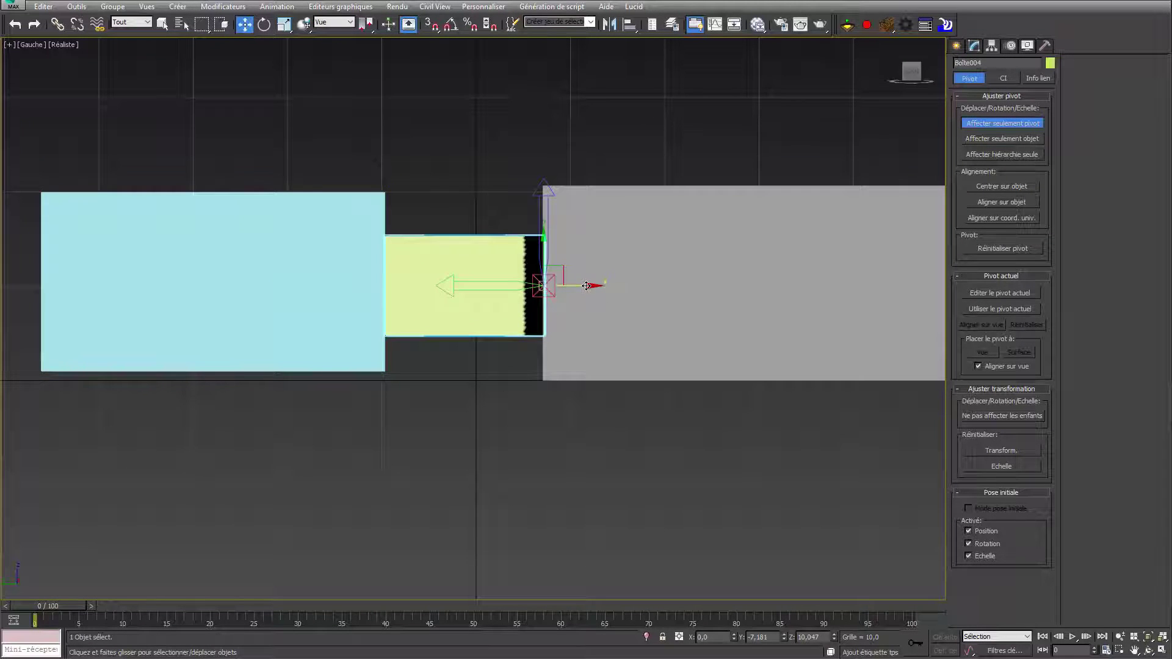
click(837, 285)
middle_drag(836, 285, 448, 277)
click(589, 274)
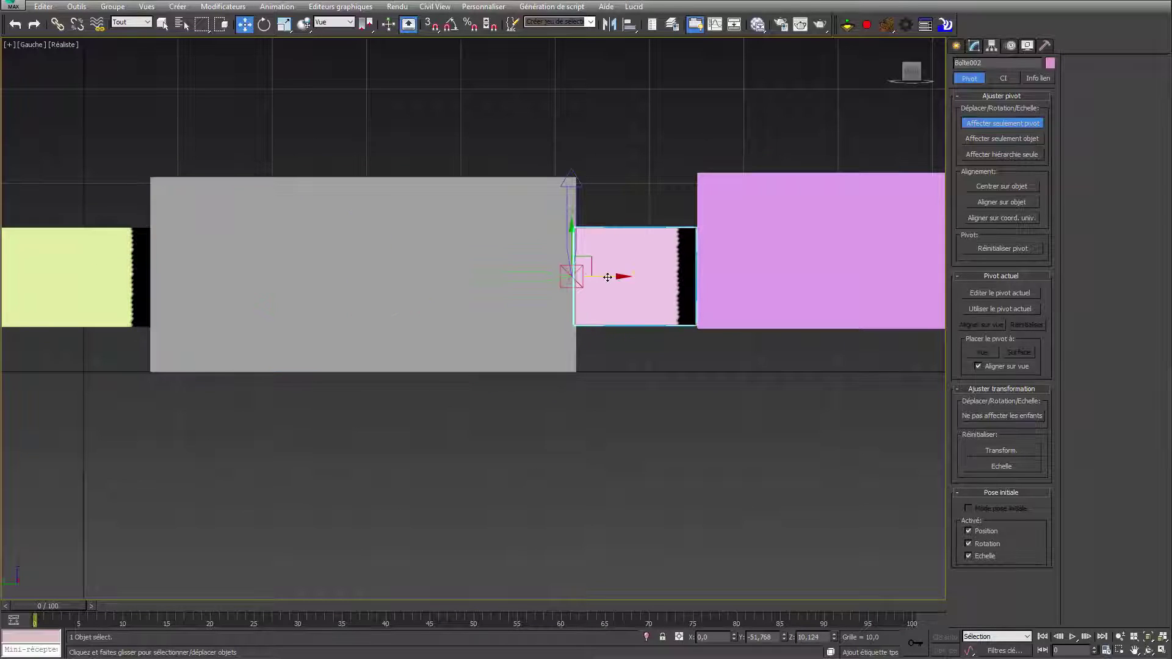
click(758, 273)
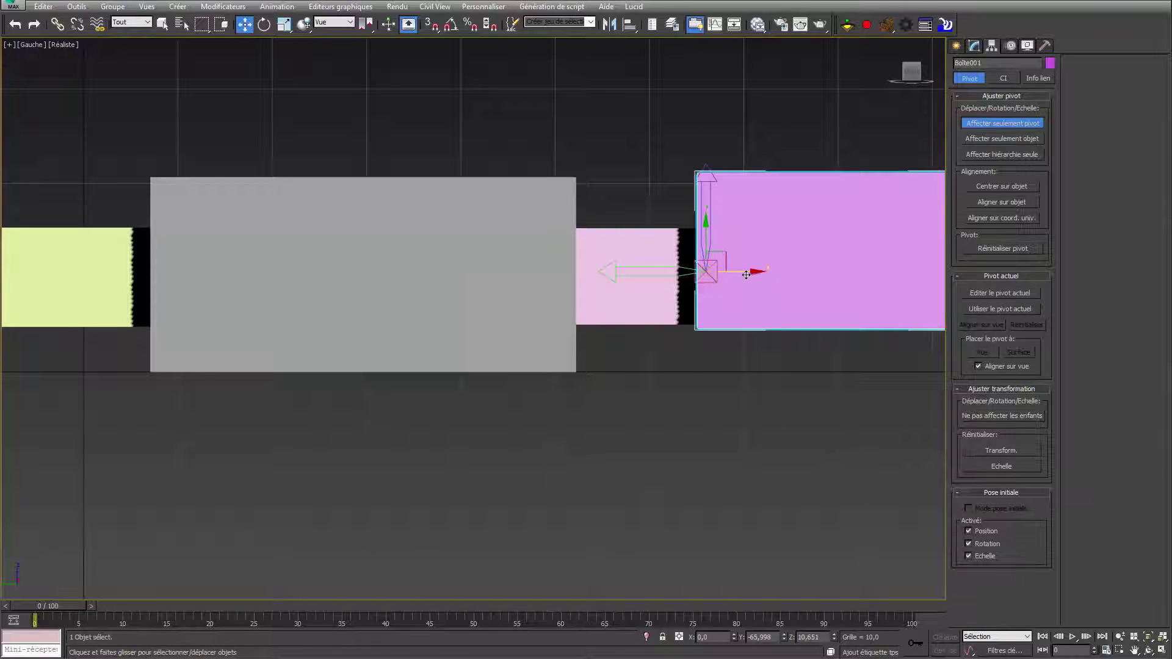
drag(746, 275, 741, 275)
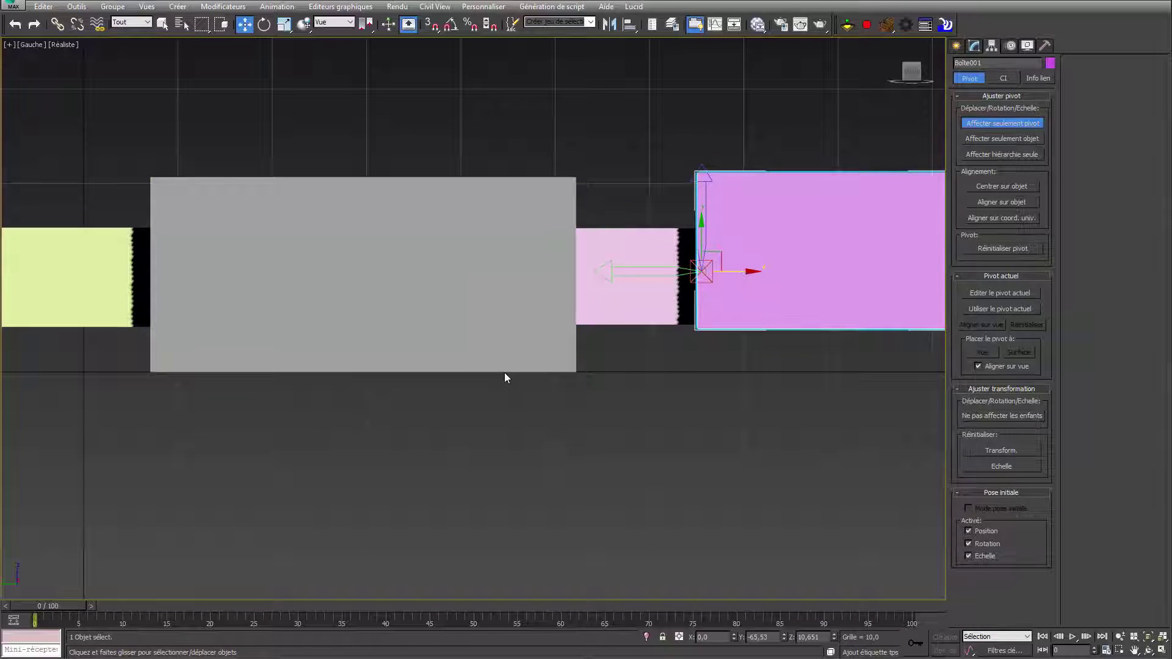
scroll(645, 379, down, 4)
alt+middle_drag(645, 379, 592, 426)
key(p)
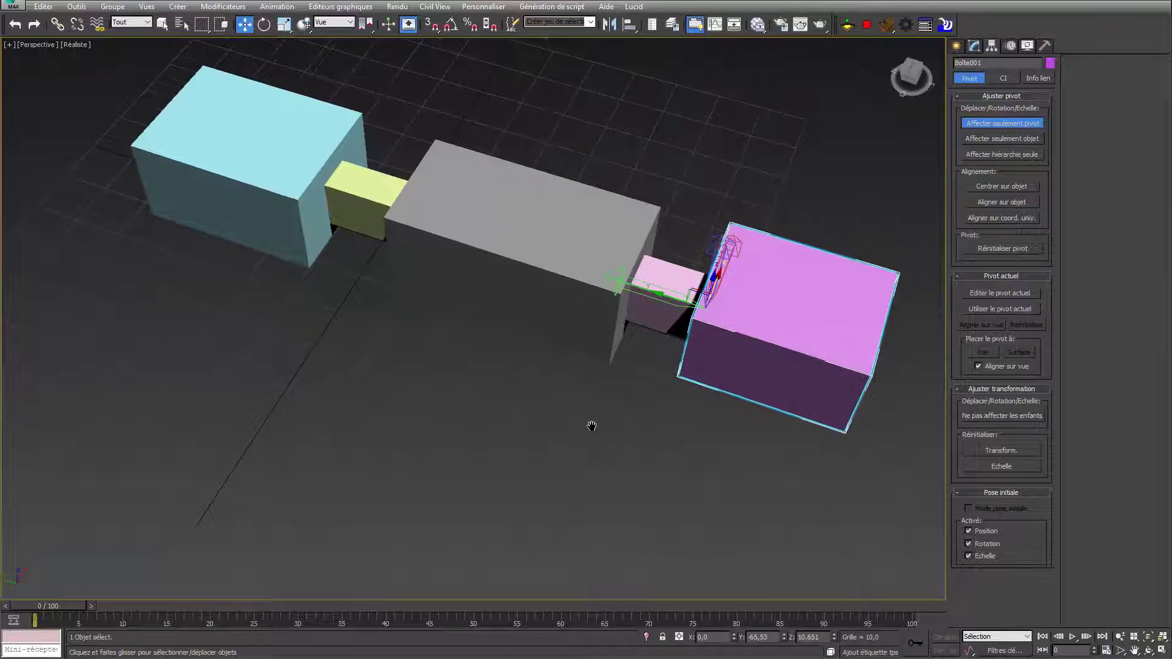
key(f)
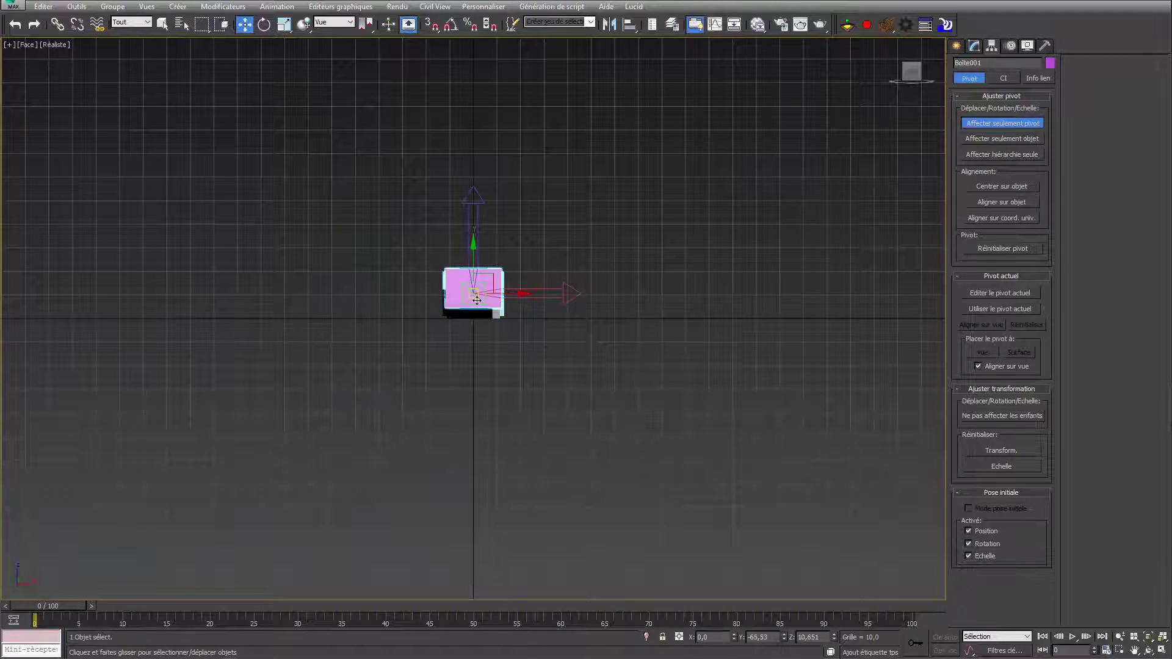
Step: Inspect the purple and gray boxes' pivot placement from the left, top and perspective views
key(l)
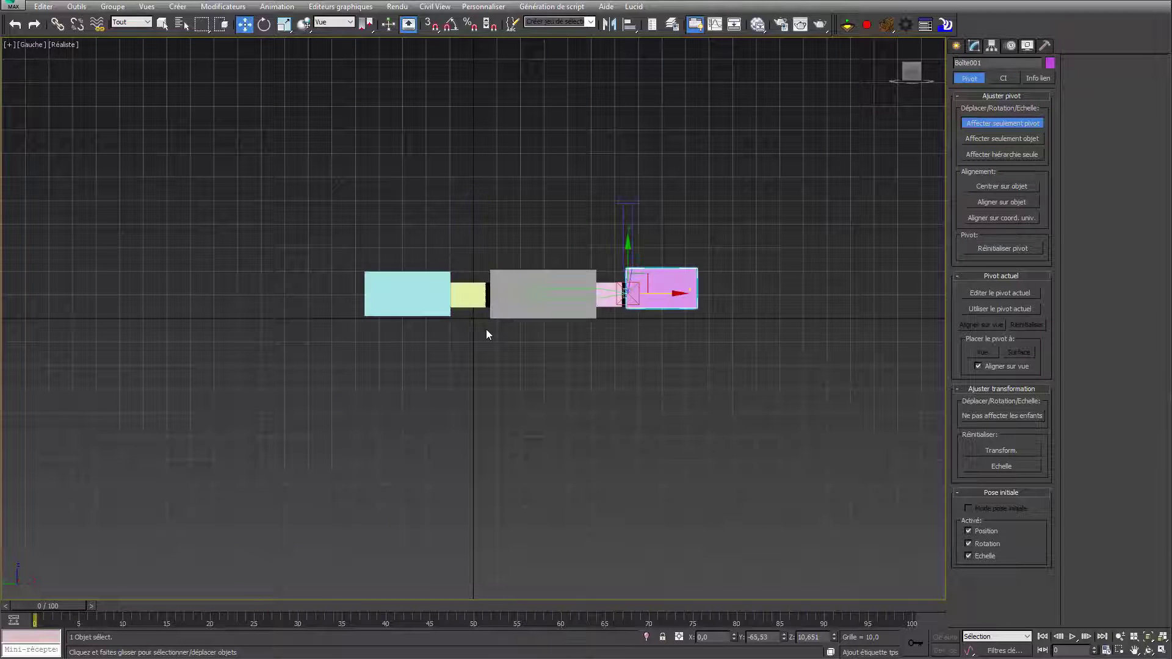
key(t)
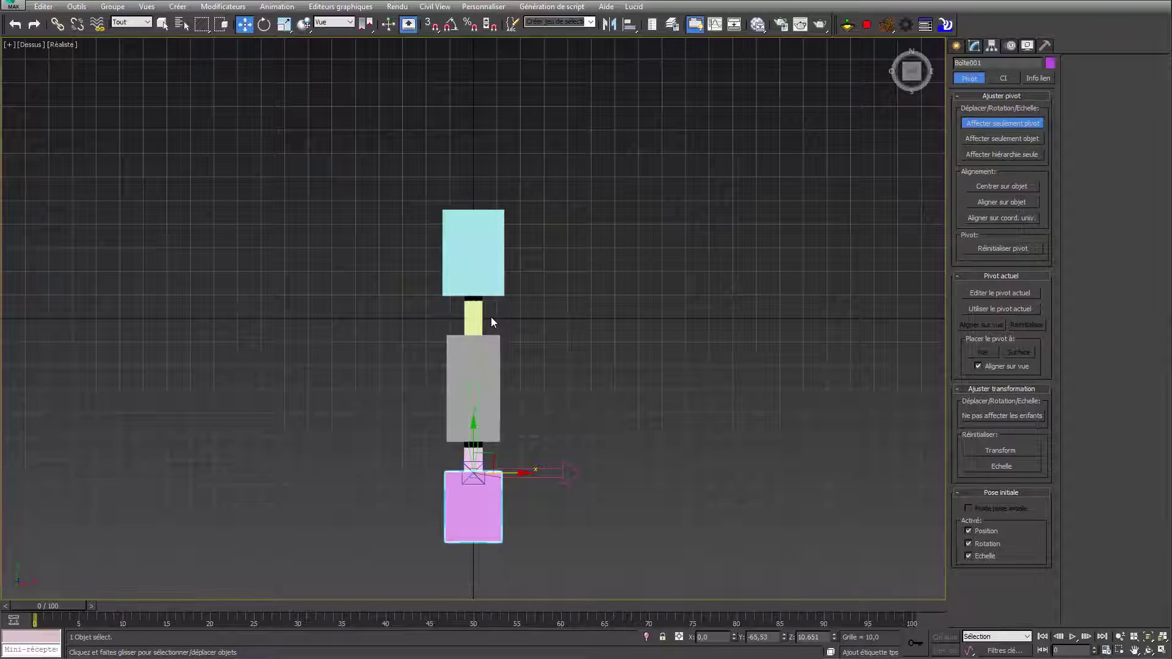
alt+middle_drag(558, 435, 715, 141)
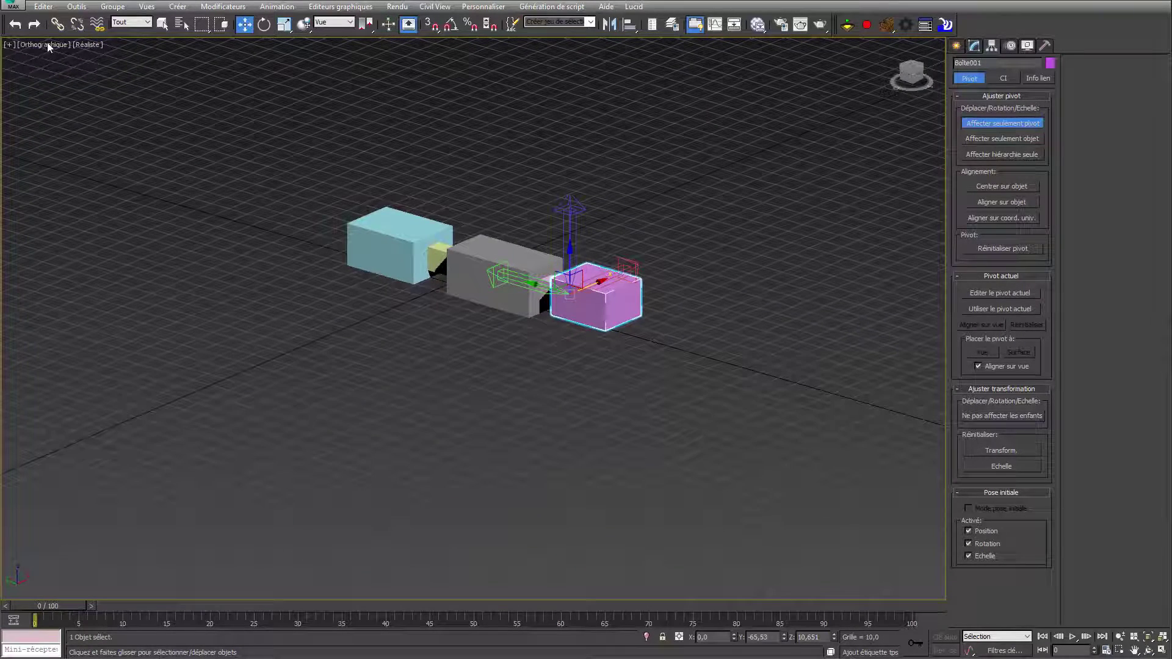
key(p)
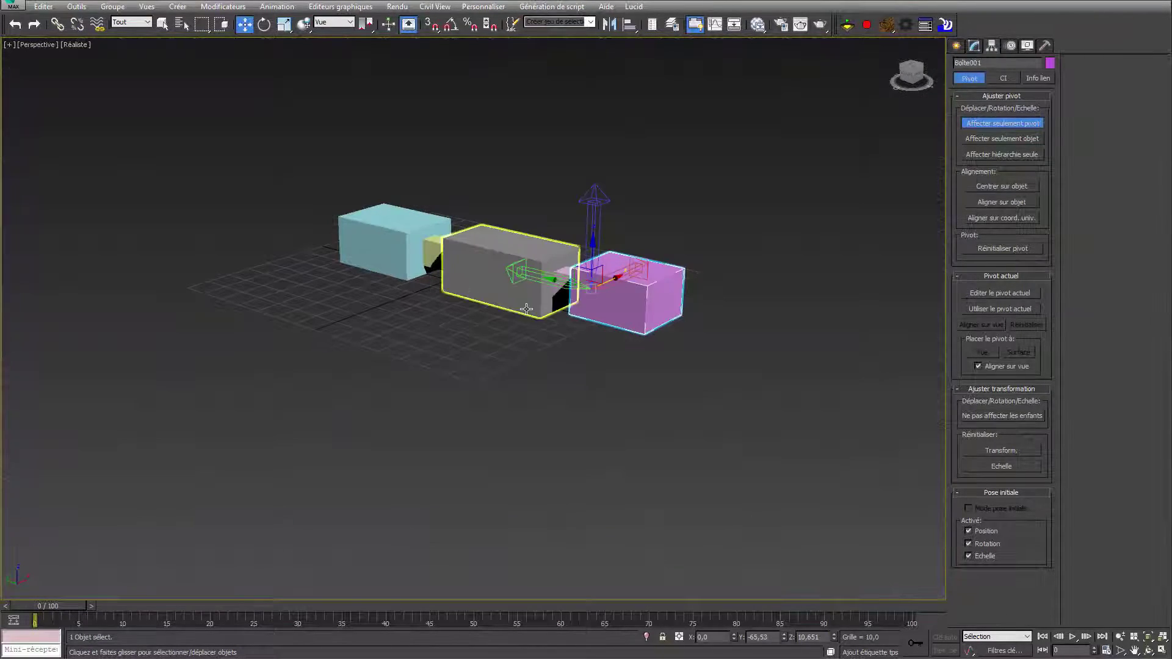
alt+middle_drag(679, 328, 456, 431)
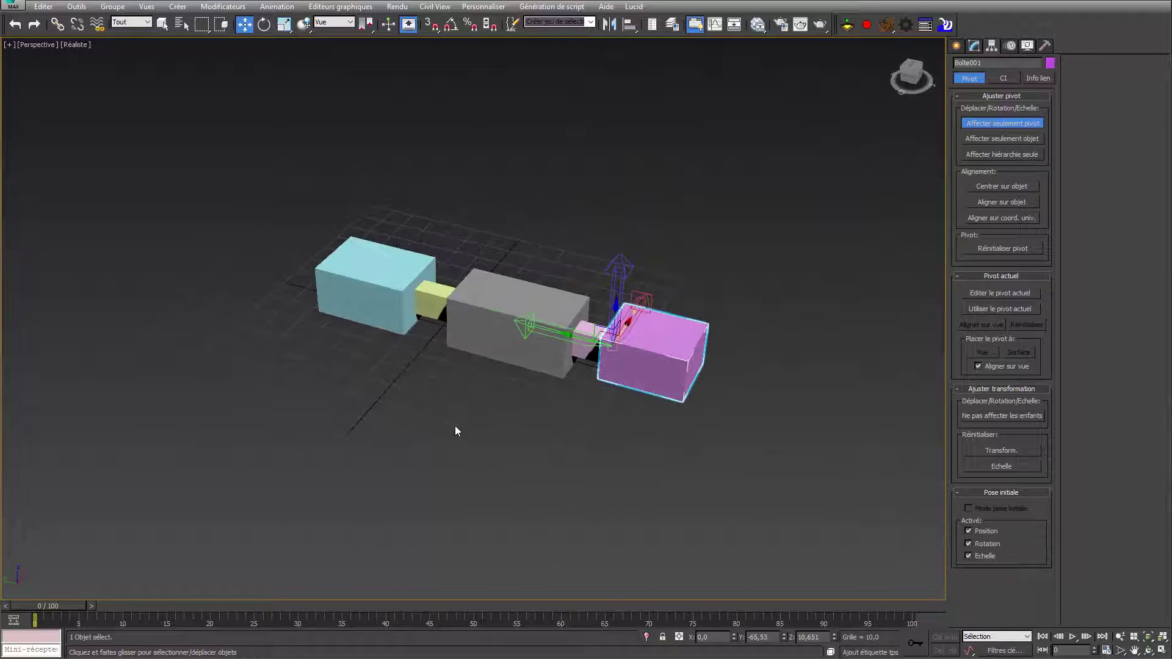
click(455, 431)
click(516, 314)
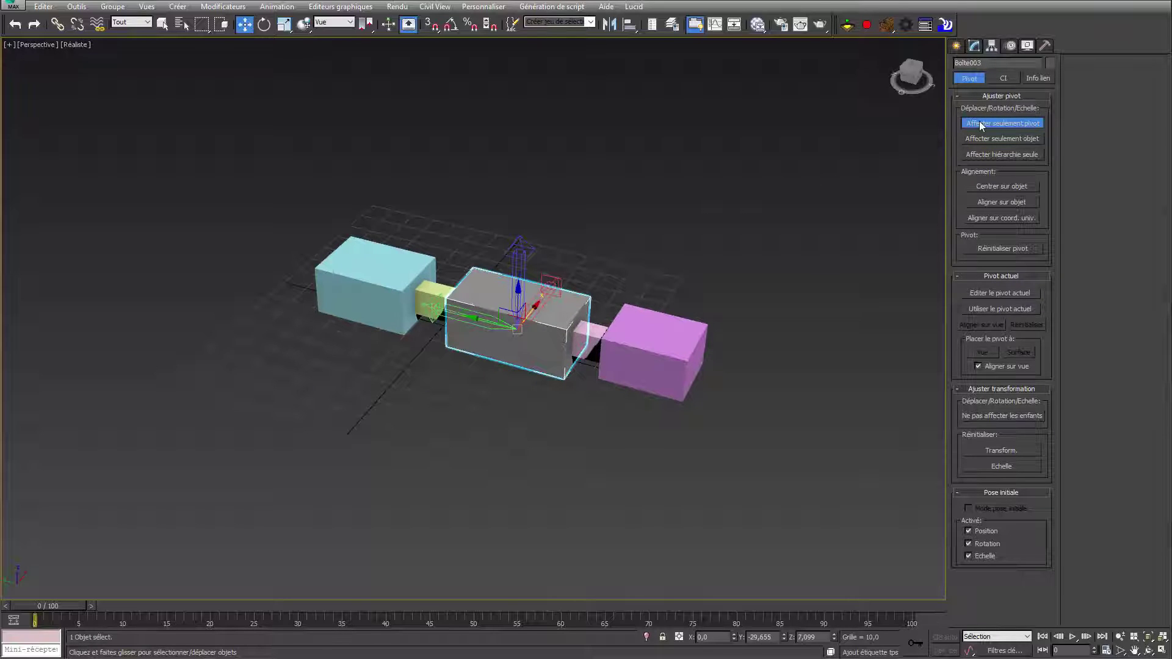
Step: Turn off pivot-only editing with the large gray box selected
right_click(630, 242)
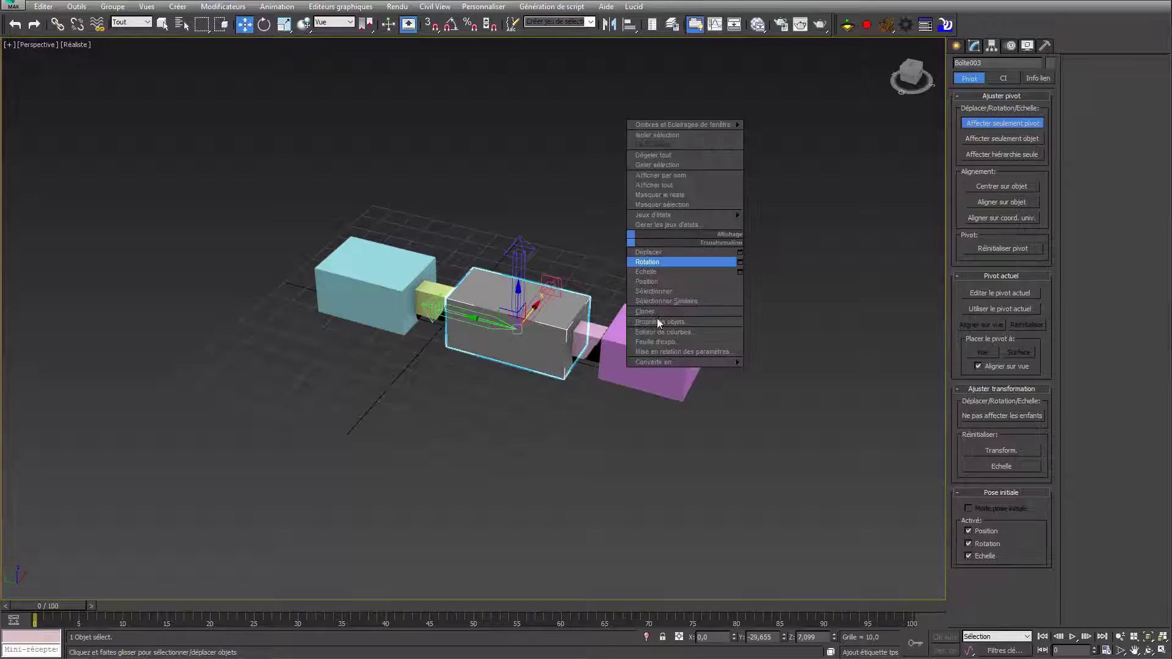
click(602, 239)
right_click(645, 248)
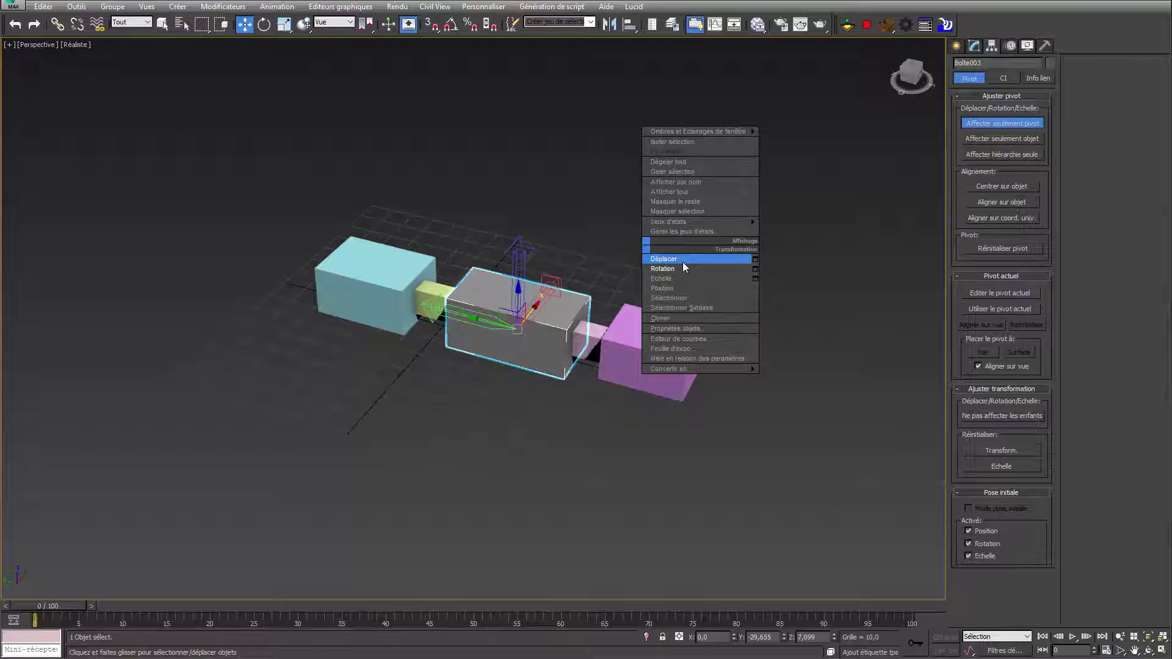
click(683, 262)
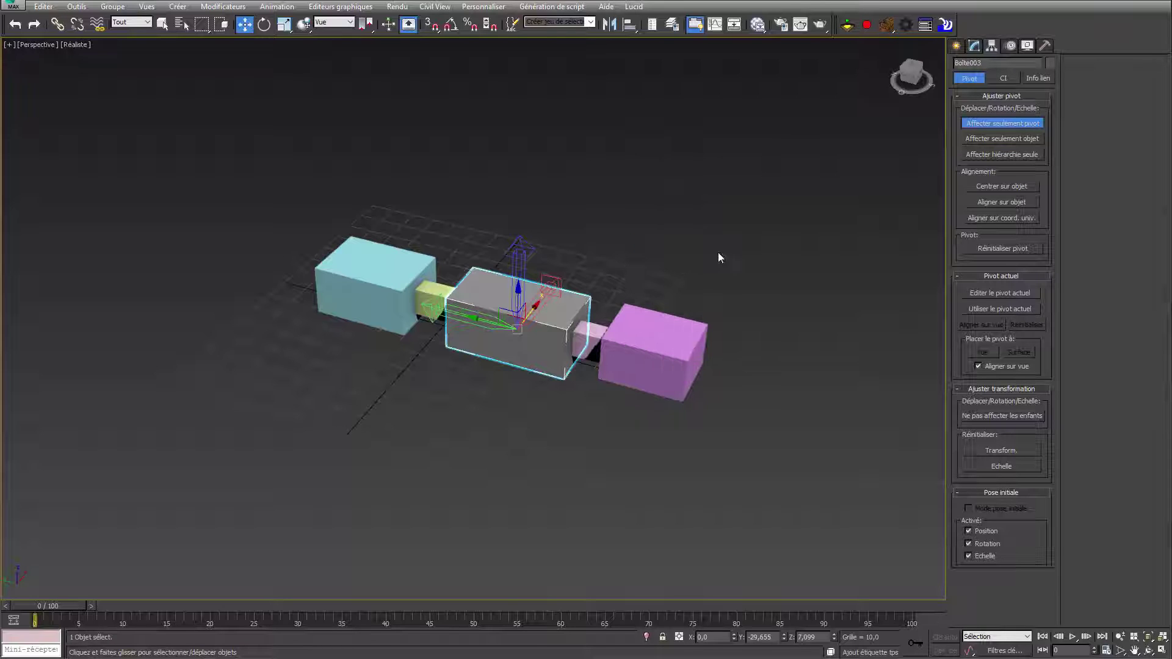
click(1021, 123)
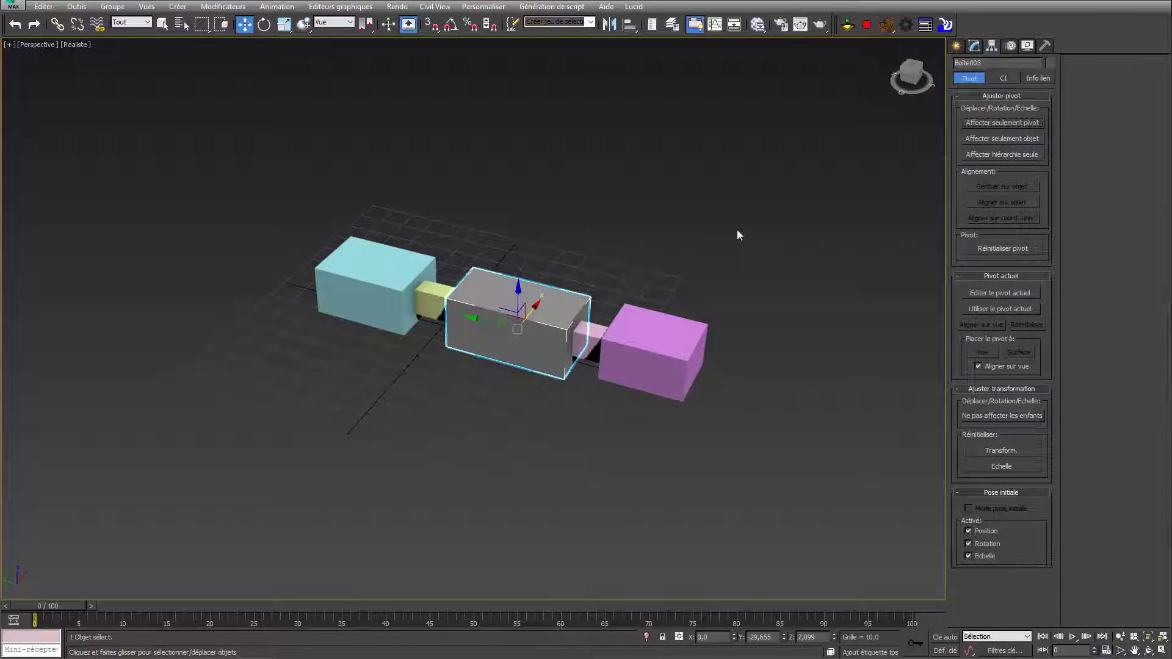
Step: Link the cyan box to the yellow connector, the purple box to the pink connector, and both connectors to the gray box
alt+middle_drag(738, 235, 1136, 282)
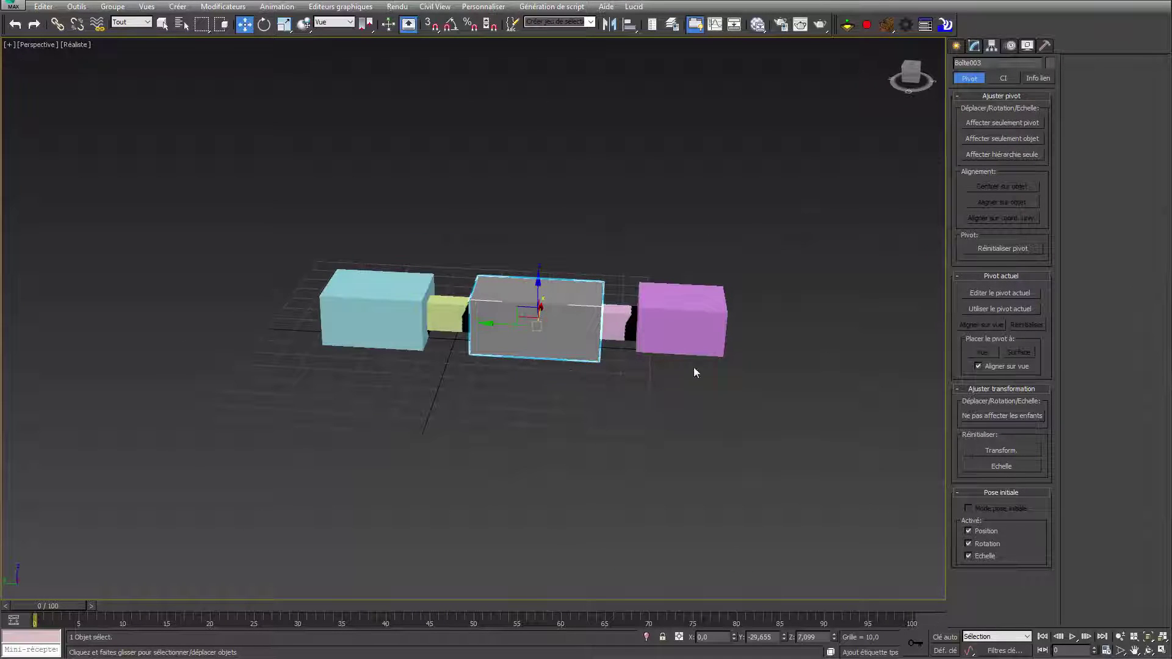
click(59, 24)
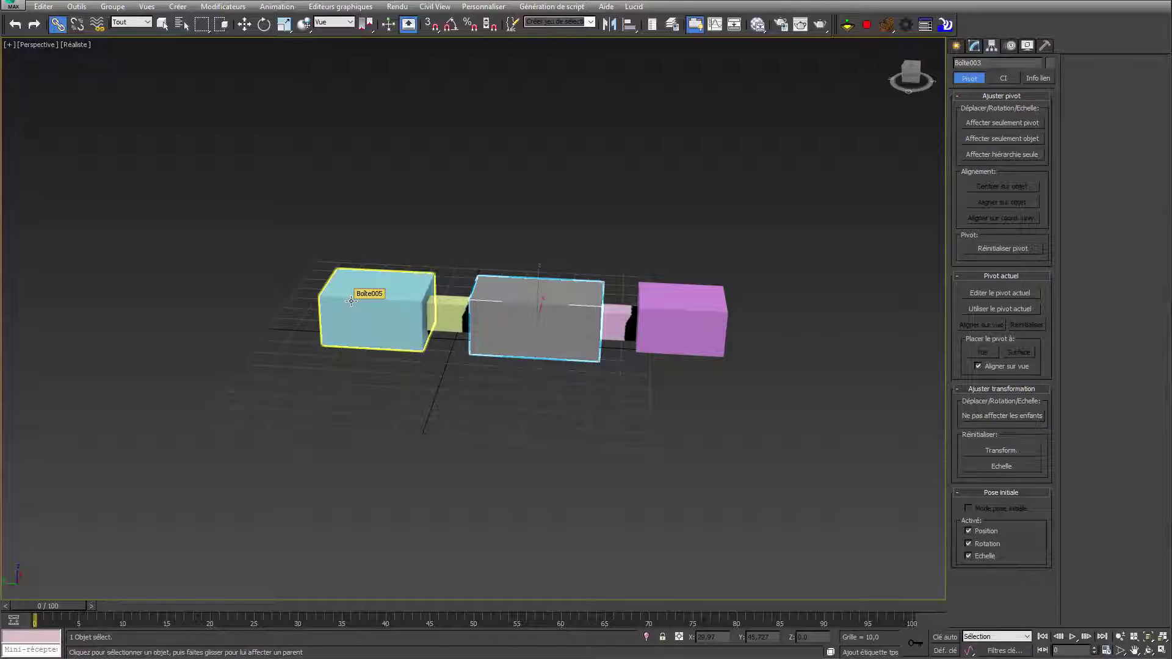
drag(351, 301, 366, 346)
drag(452, 346, 463, 314)
drag(463, 315, 567, 334)
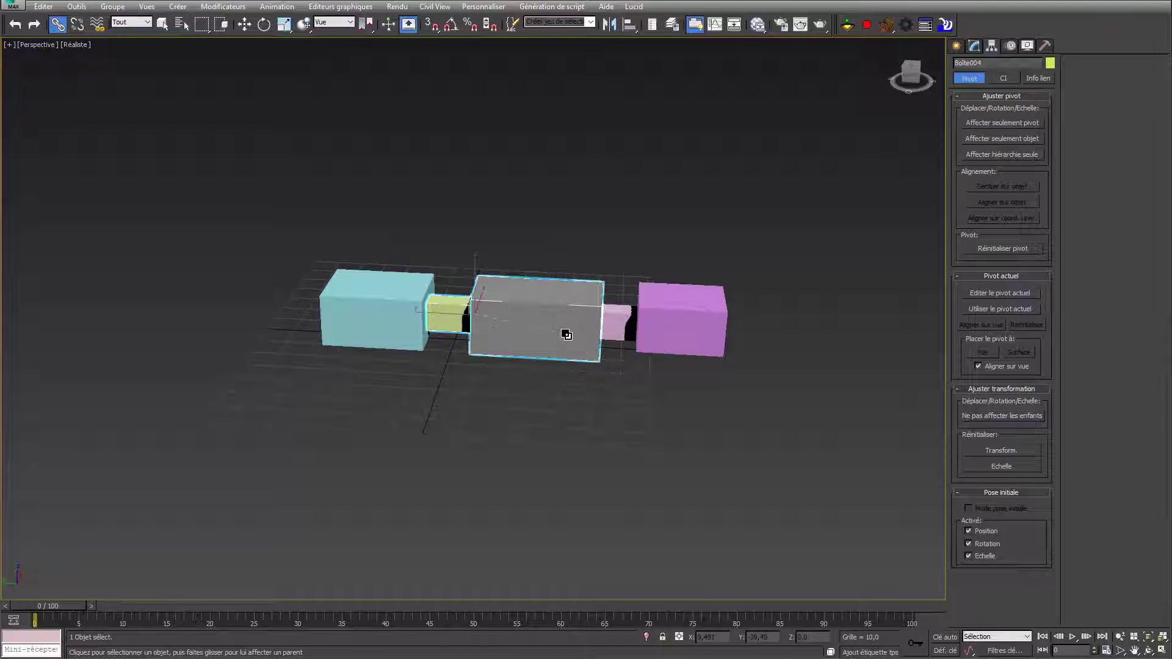
click(702, 334)
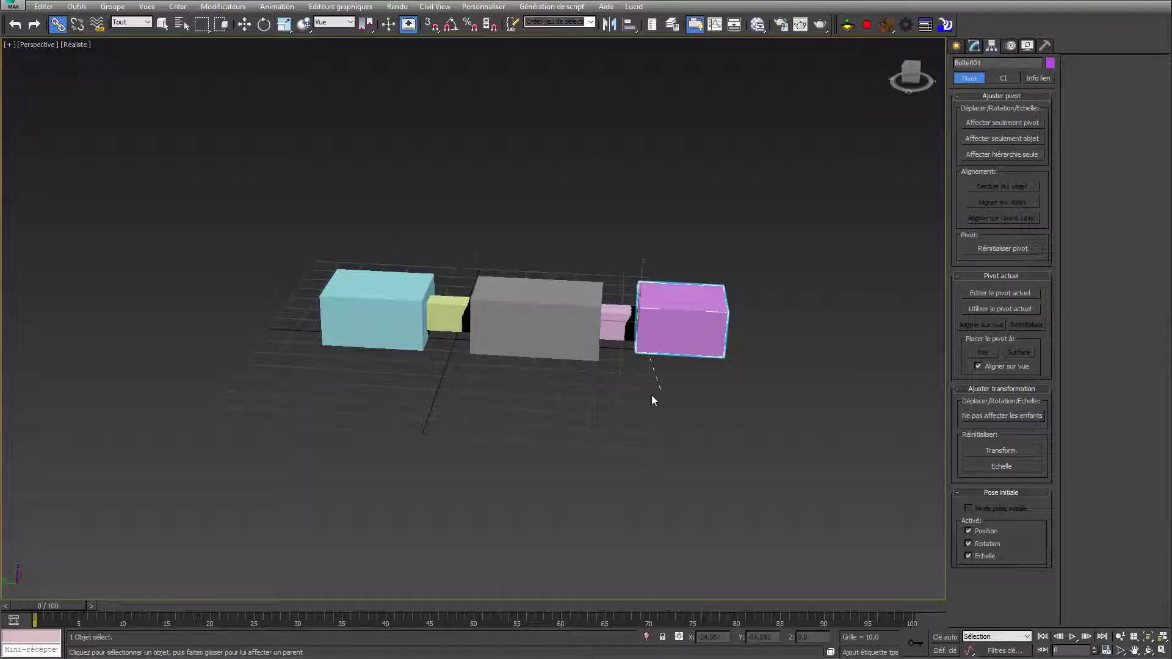
drag(651, 394, 608, 323)
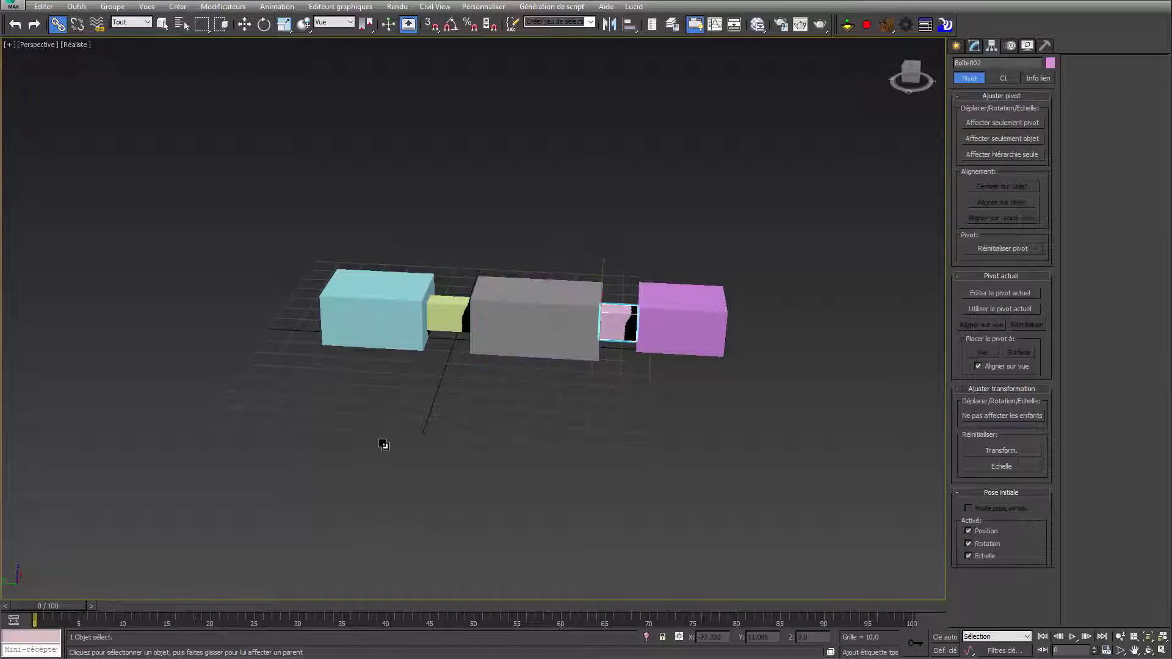
right_click(521, 409)
Step: Draw a thin leg box about 4.7 units long, 37 wide and -2.4 high, extending sideways beside the gray box
alt+middle_drag(485, 428, 525, 409)
click(956, 46)
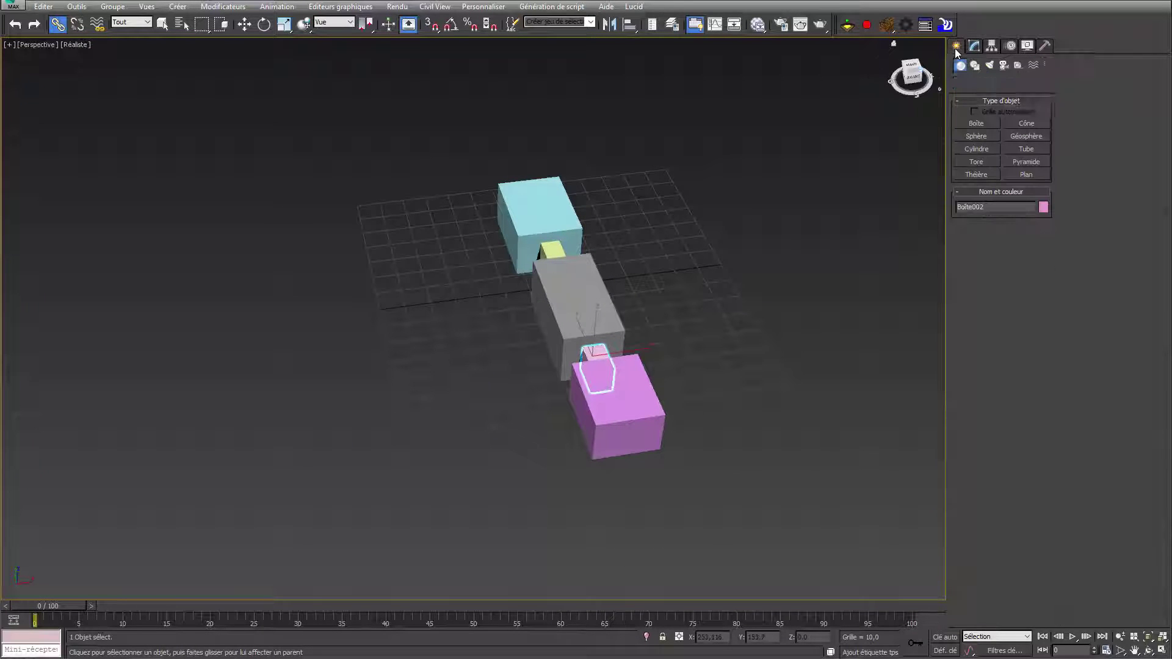
click(977, 124)
alt+middle_drag(855, 244, 701, 254)
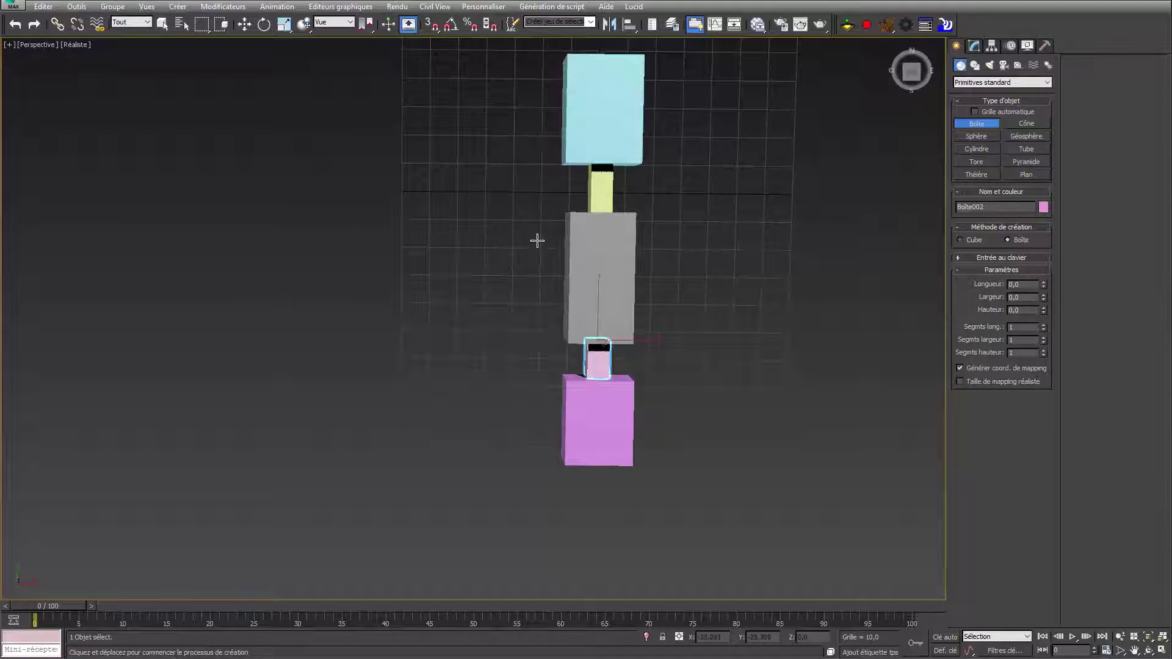
drag(557, 270, 453, 281)
click(453, 281)
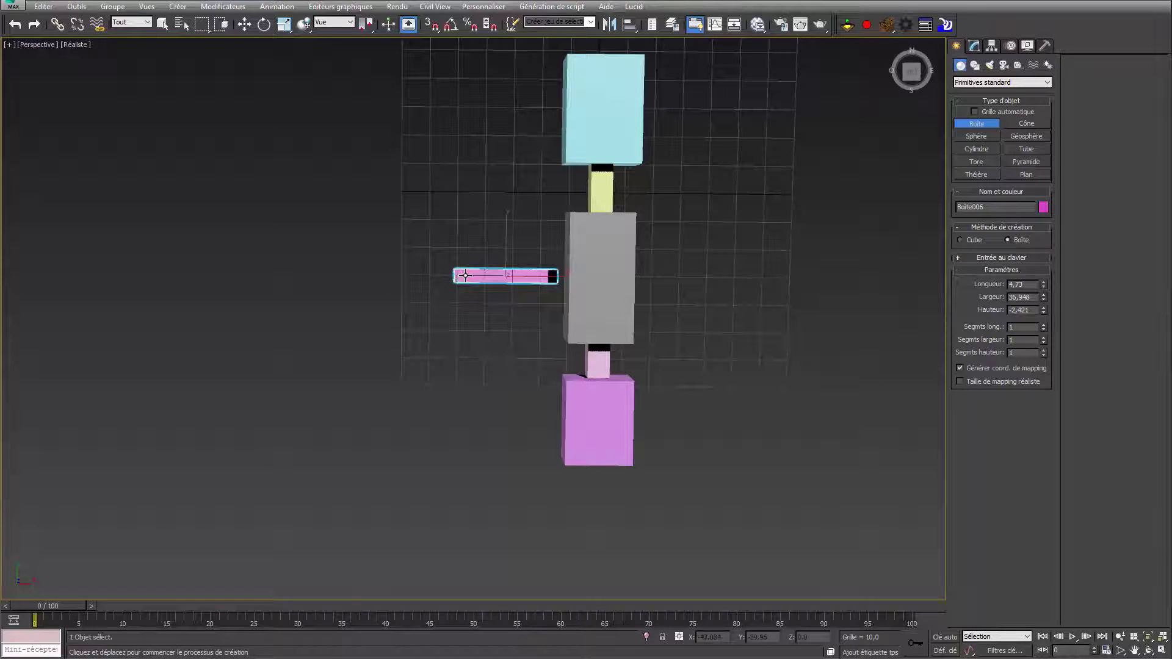
key(alt+l)
alt+middle_drag(510, 317, 493, 269)
scroll(493, 269, up, 5)
right_click(530, 278)
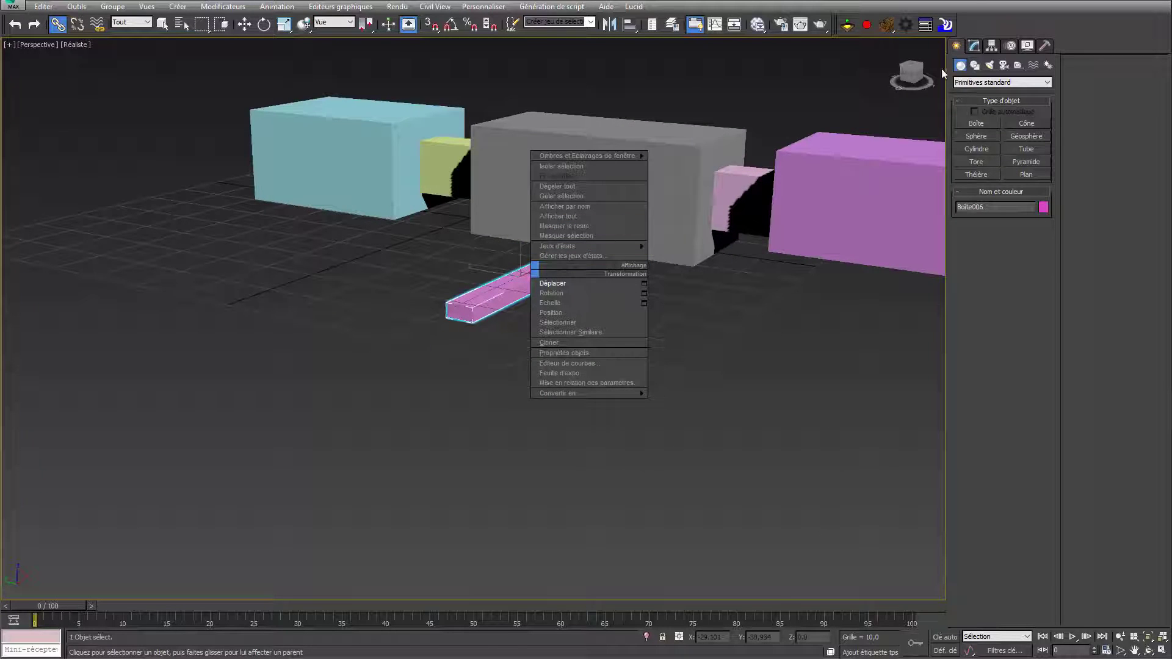
Step: Set the thin leg box's height to 4
click(976, 51)
click(977, 52)
right_click(559, 291)
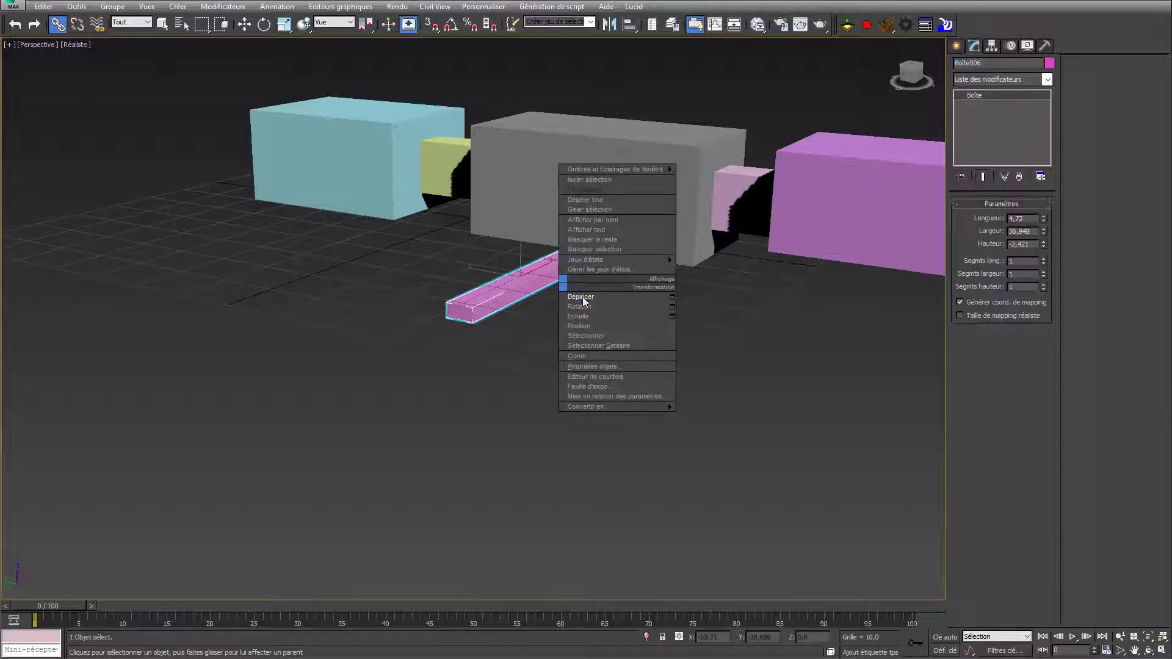
click(603, 316)
mouse_move(521, 210)
mouse_down()
mouse_move(521, 183)
mouse_move(520, 227)
mouse_up()
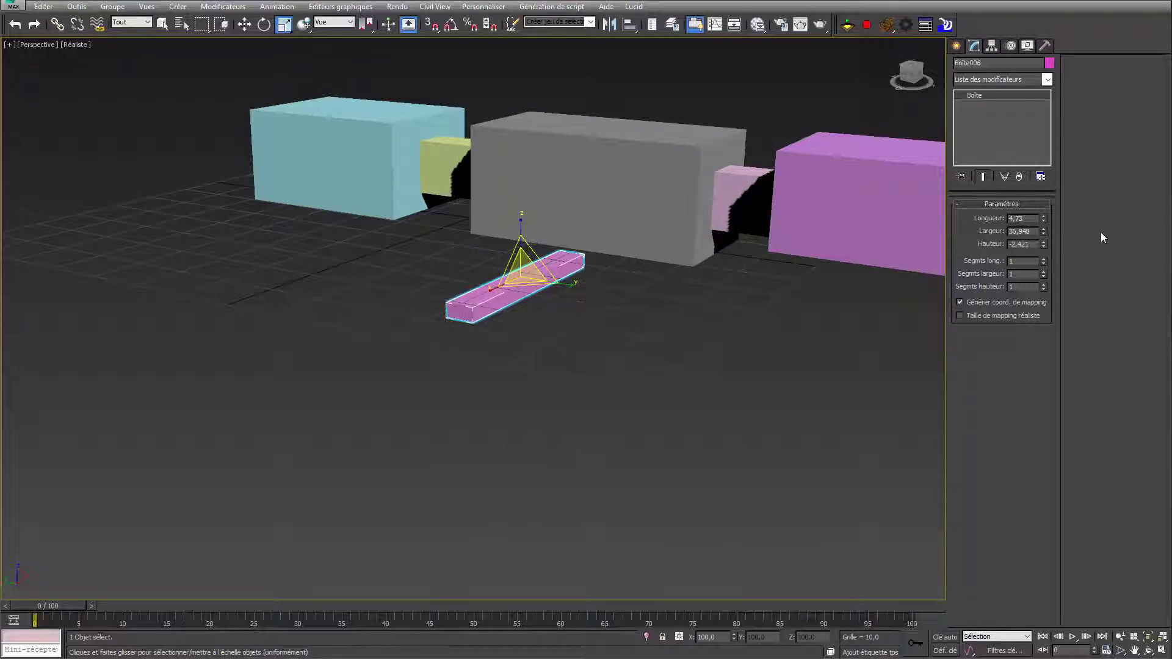
drag(1035, 247, 959, 246)
text(4)
key(Return)
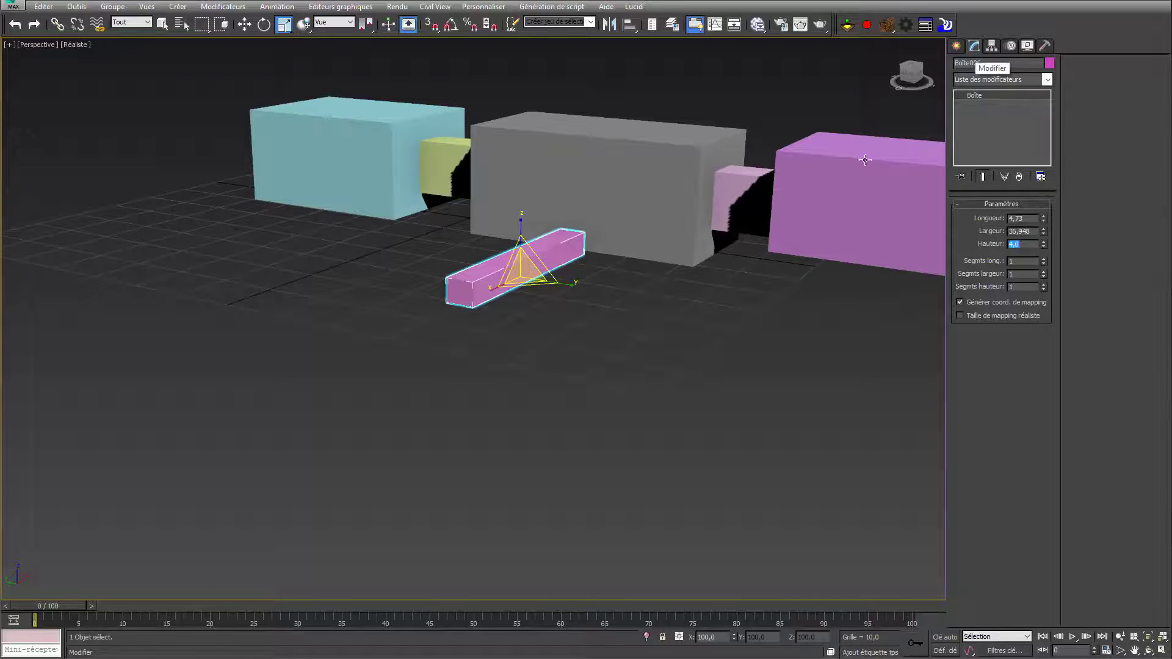
Step: Raise the thin leg box to about Z 4.6 beside the gray box, at about X -30.5 and Y -30.2
alt+middle_drag(549, 318, 516, 284)
right_click(517, 284)
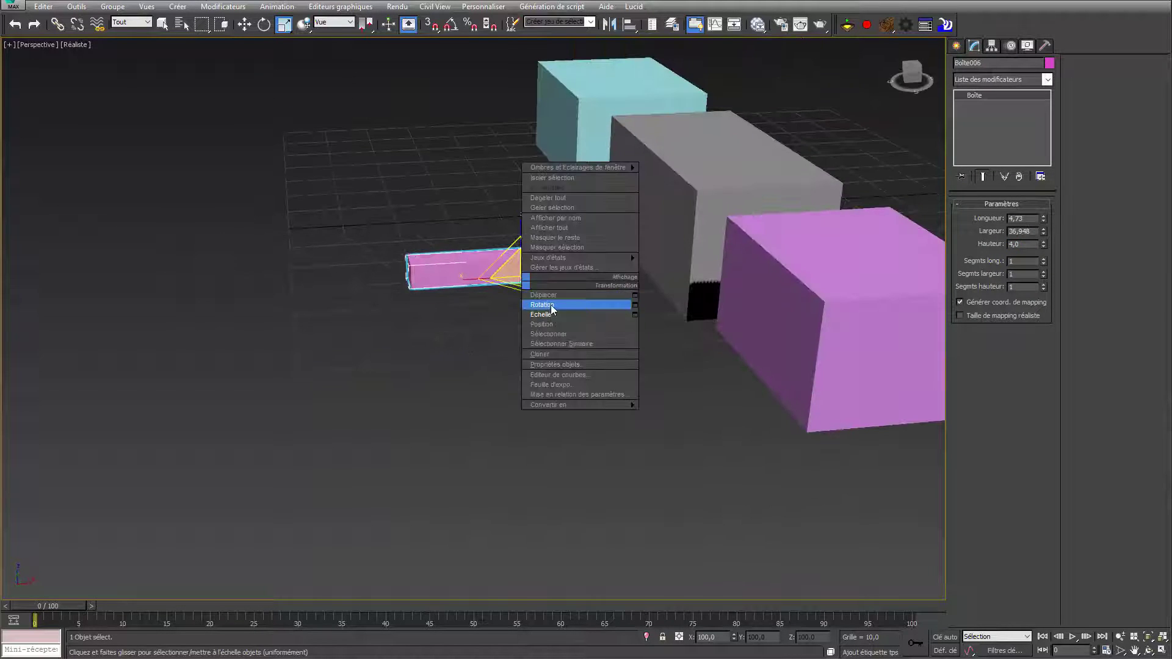
click(553, 303)
drag(540, 271, 552, 238)
alt+middle_drag(551, 238, 561, 317)
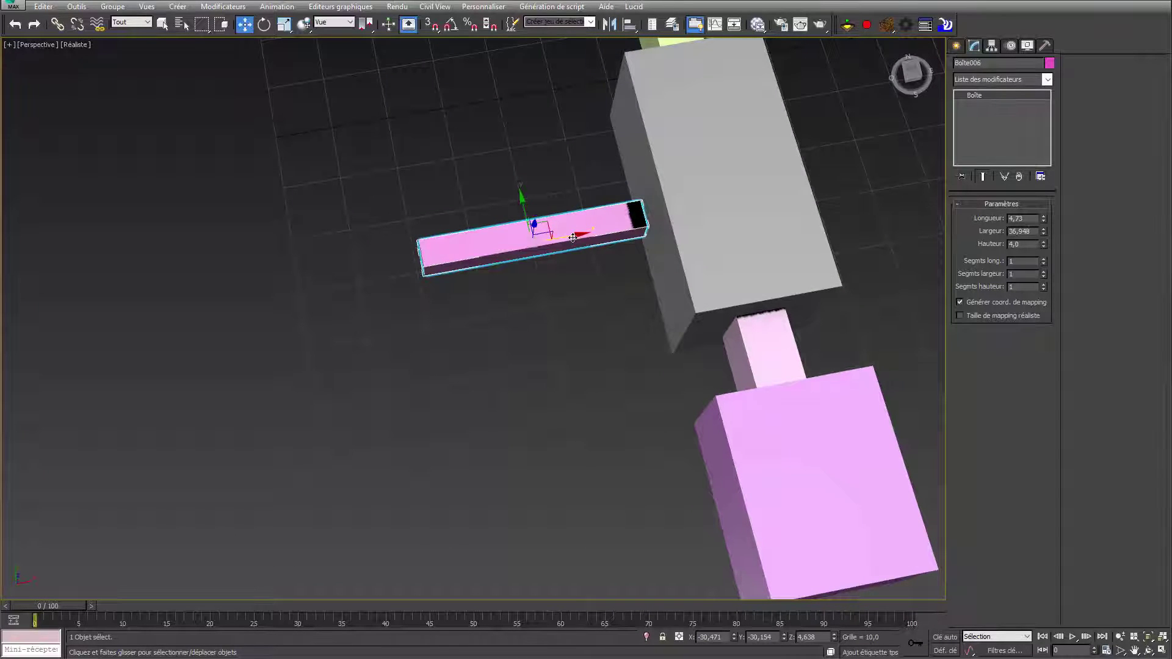
alt+middle_drag(577, 272, 549, 262)
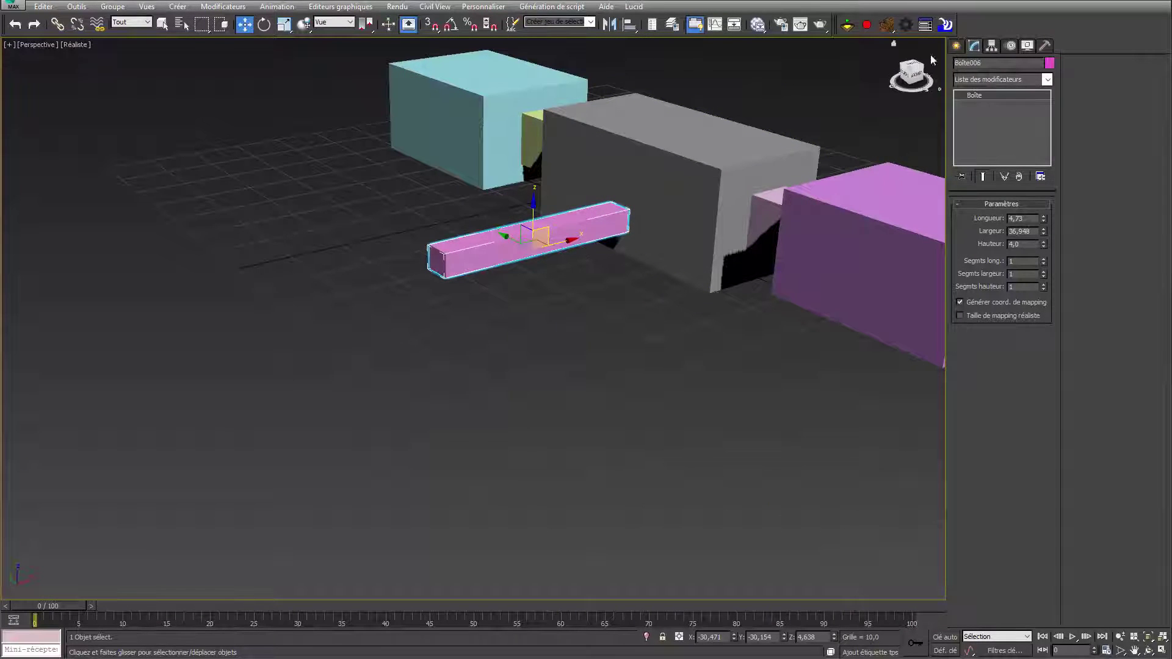
Step: Center the leg box's pivot on the object and shift it about 19 units along X to the end at the gray box
click(992, 45)
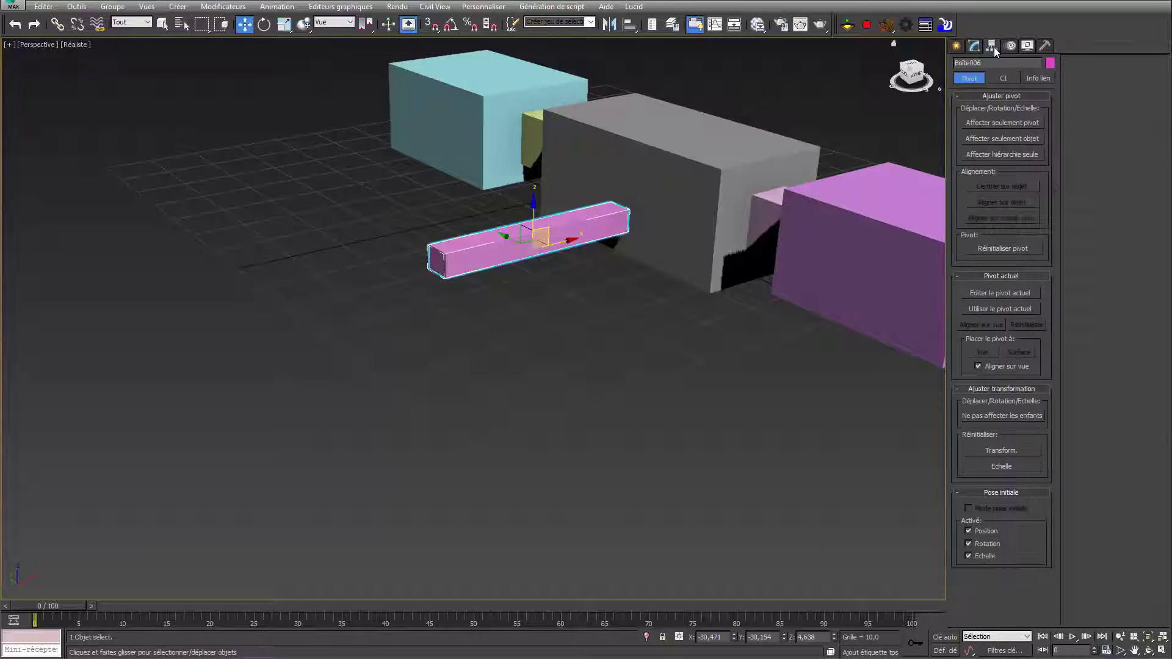
click(994, 123)
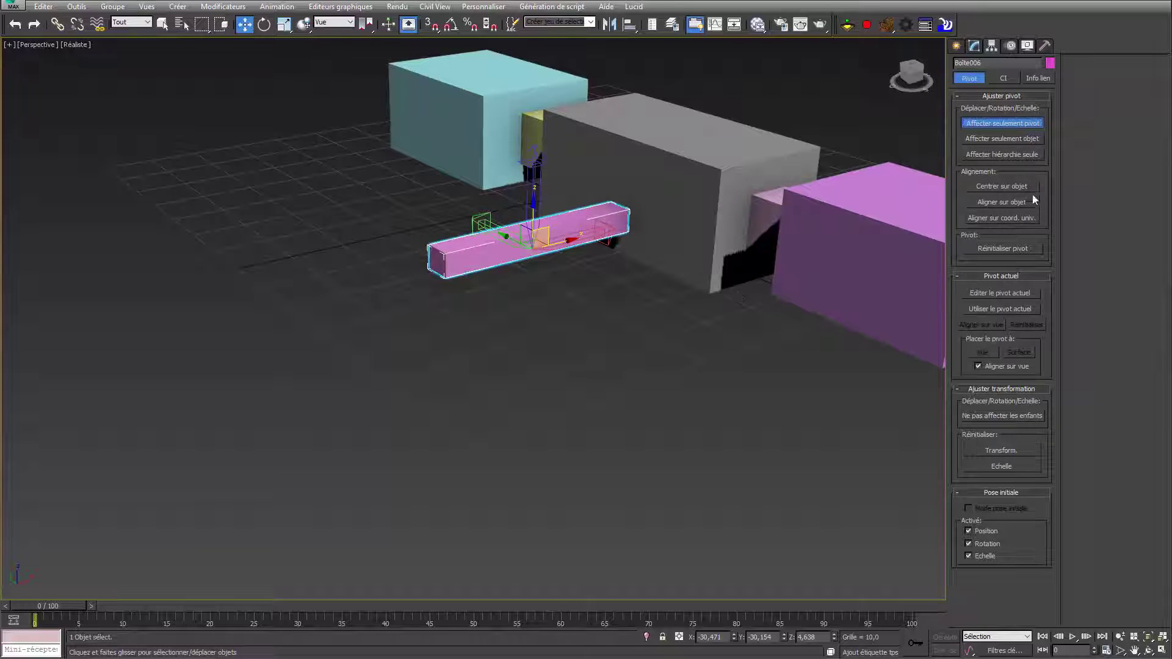
click(983, 186)
alt+middle_drag(630, 353, 561, 304)
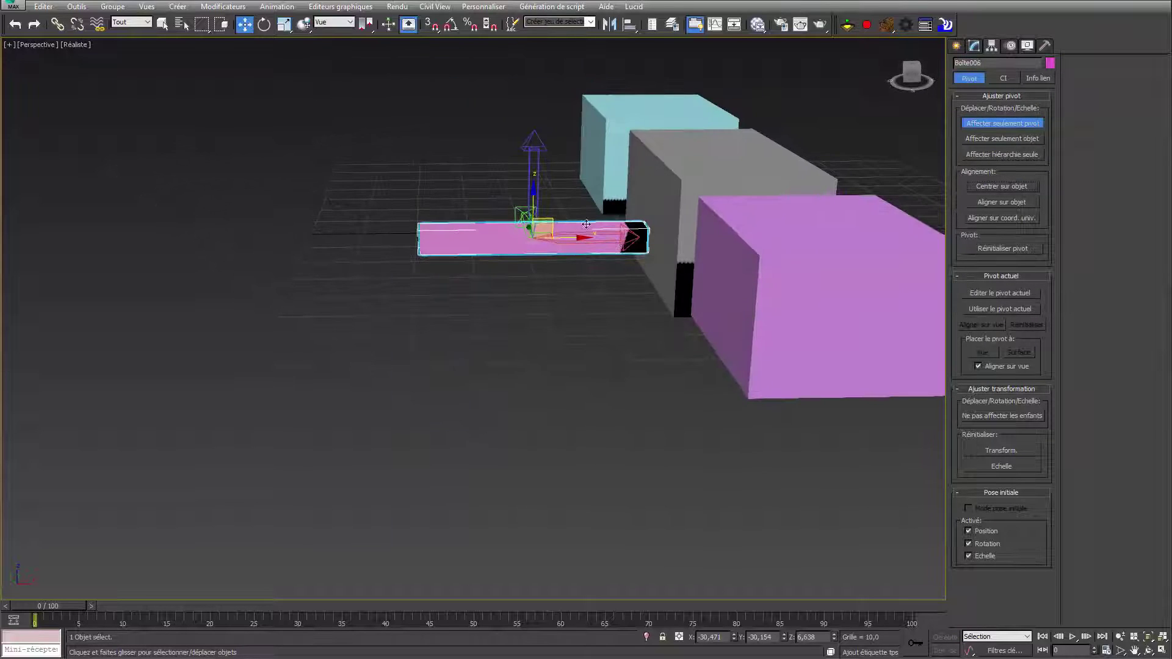
drag(572, 239, 676, 239)
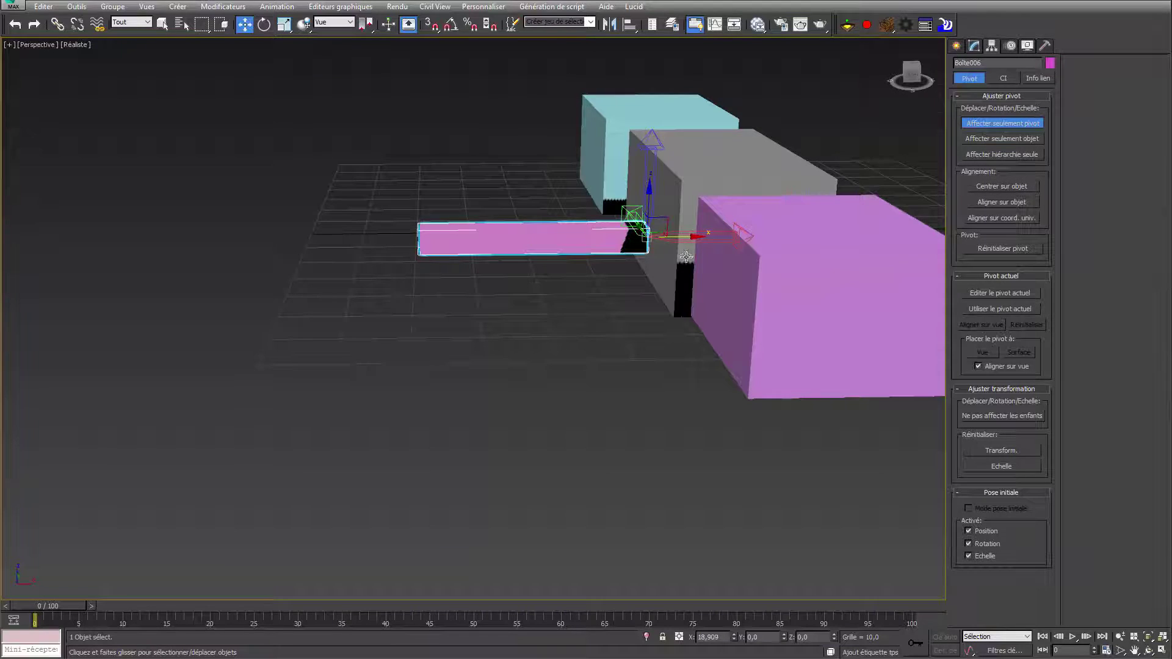
alt+middle_drag(676, 239, 612, 365)
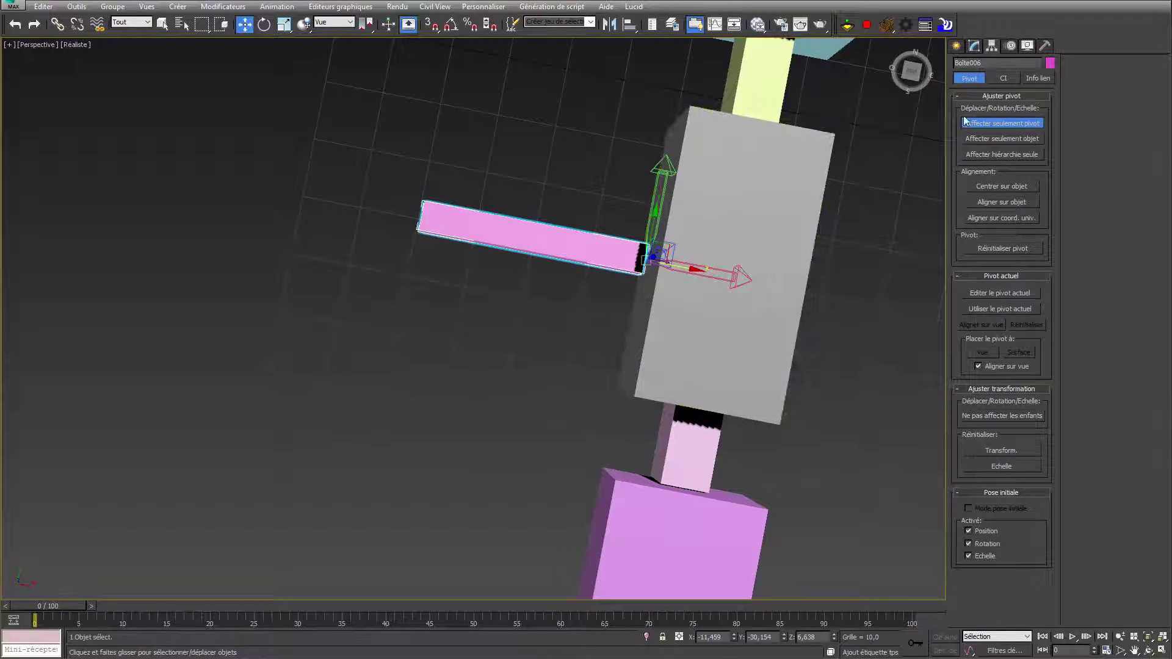
click(991, 124)
Step: Make two copies of the leg box end to end, spaced about 37.5 units apart and extending away from the gray box
alt+middle_drag(648, 263, 669, 201)
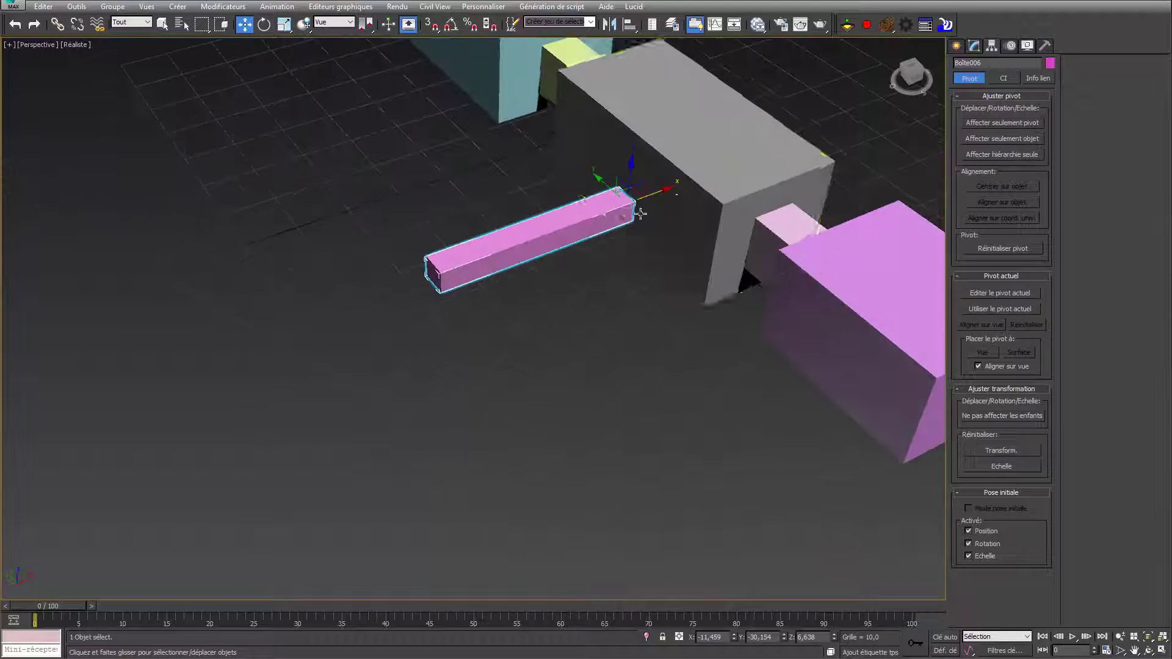
mouse_move(648, 194)
shift+mouse_down()
mouse_move(519, 245)
mouse_move(445, 314)
mouse_move(462, 332)
shift+mouse_up()
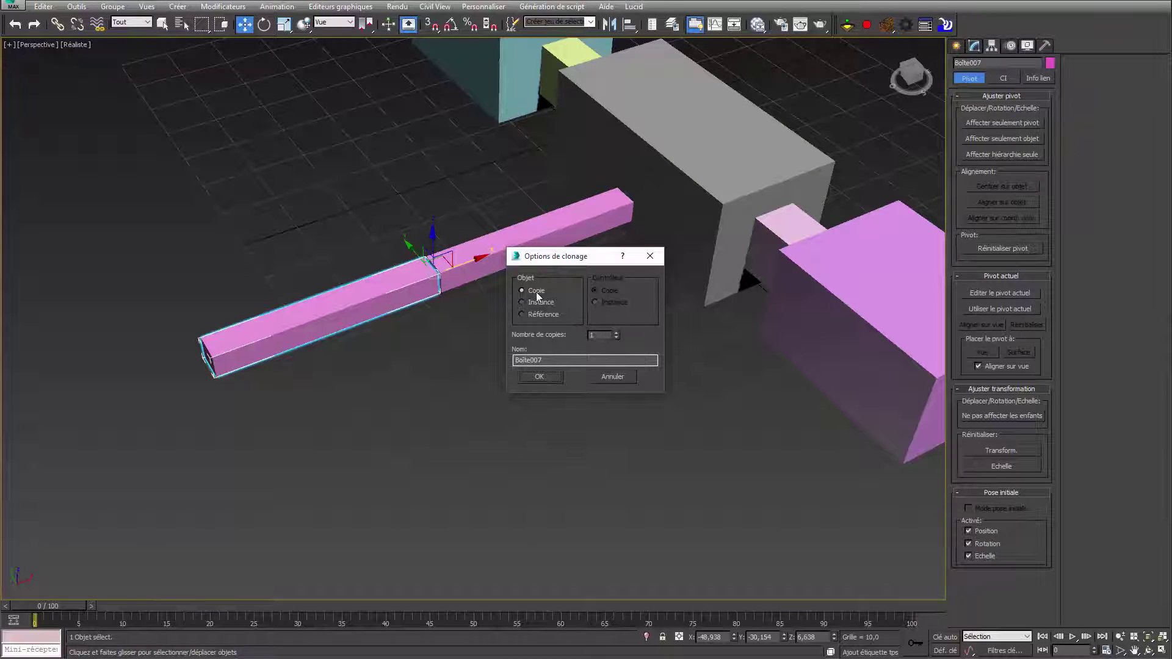
click(617, 333)
click(538, 377)
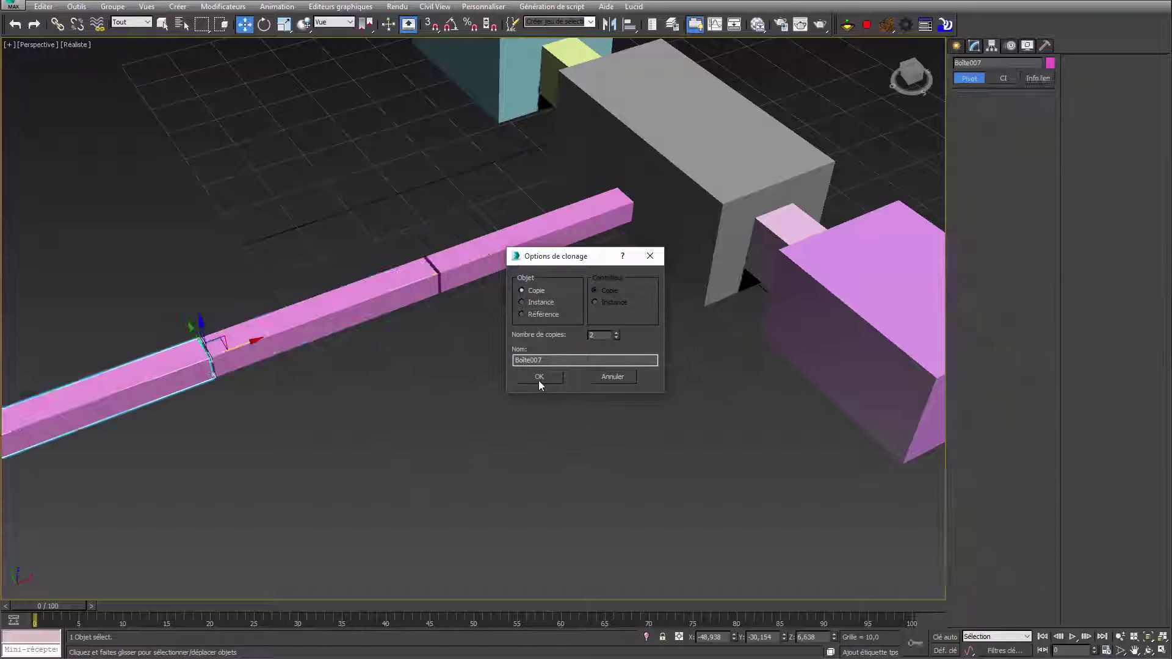
scroll(533, 376, down, 3)
click(533, 376)
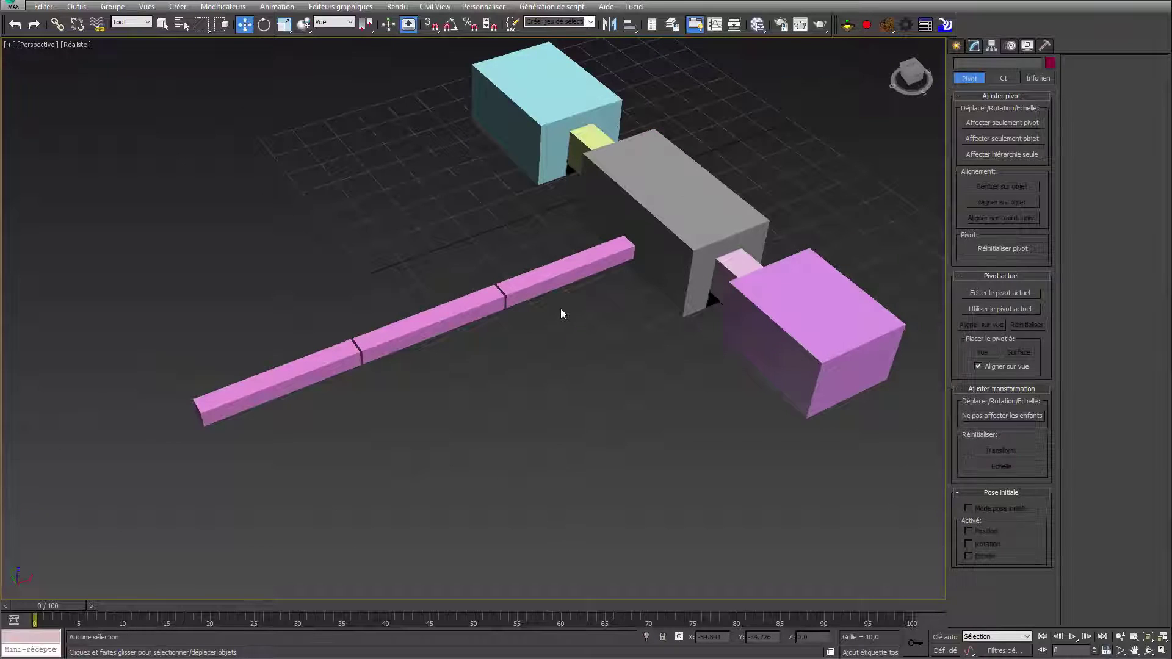
Step: Link the three leg segments in a chain from the outermost one to the gray box and check the hierarchy by selecting the gray box with its children
click(57, 25)
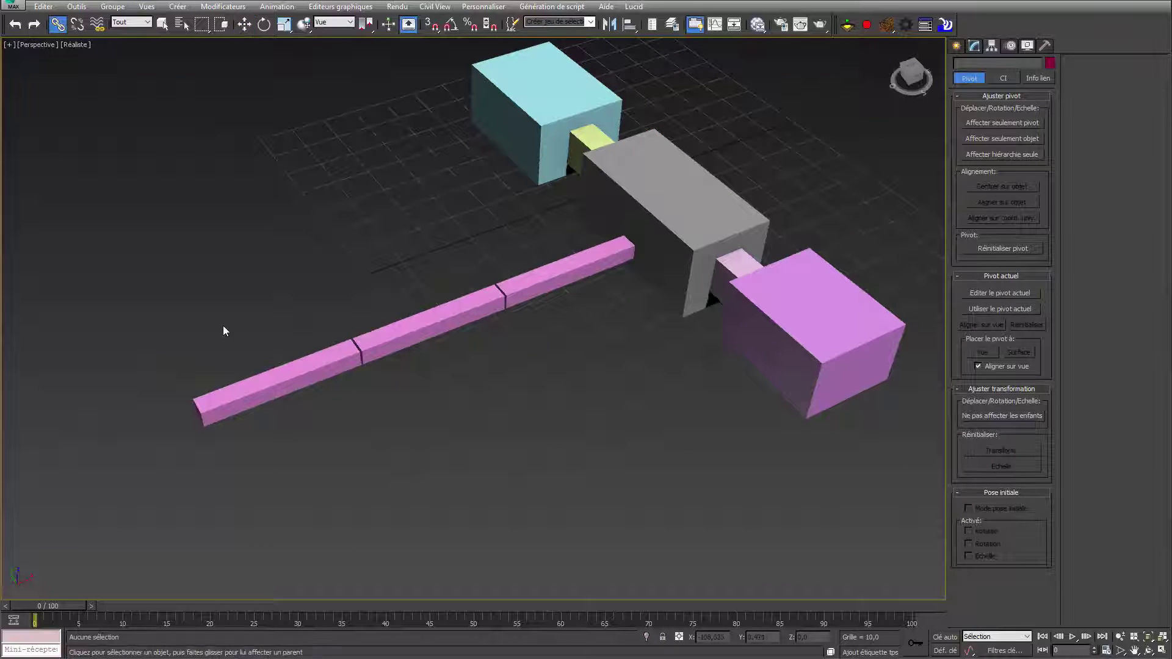
drag(269, 391, 670, 219)
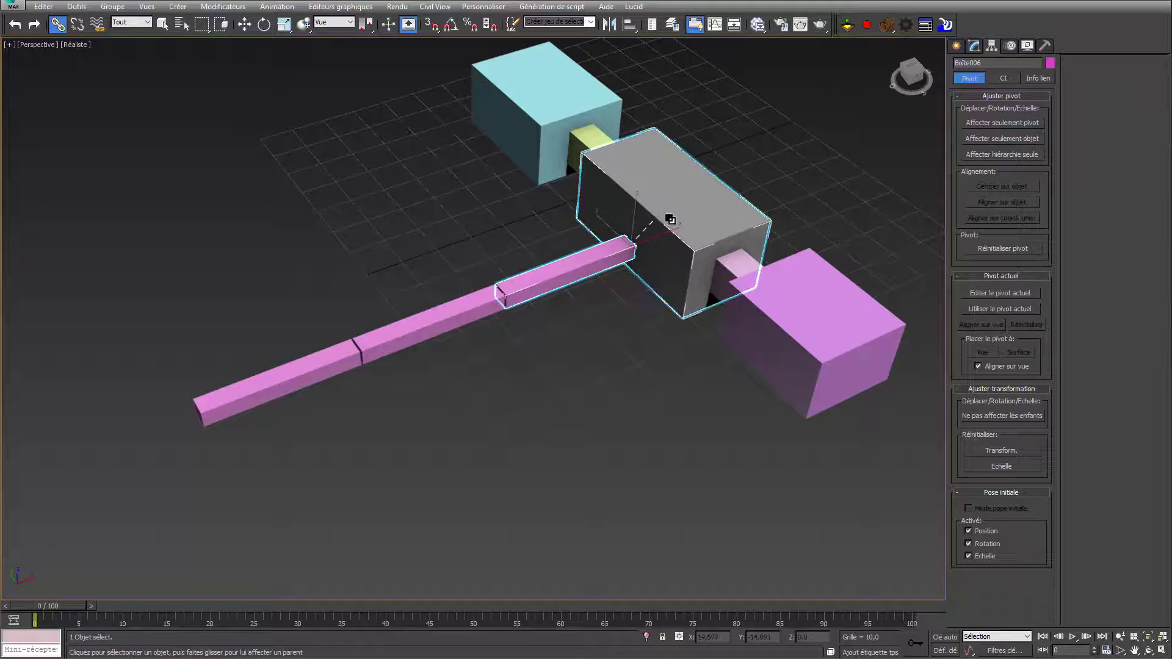
right_click(576, 383)
click(615, 389)
click(596, 379)
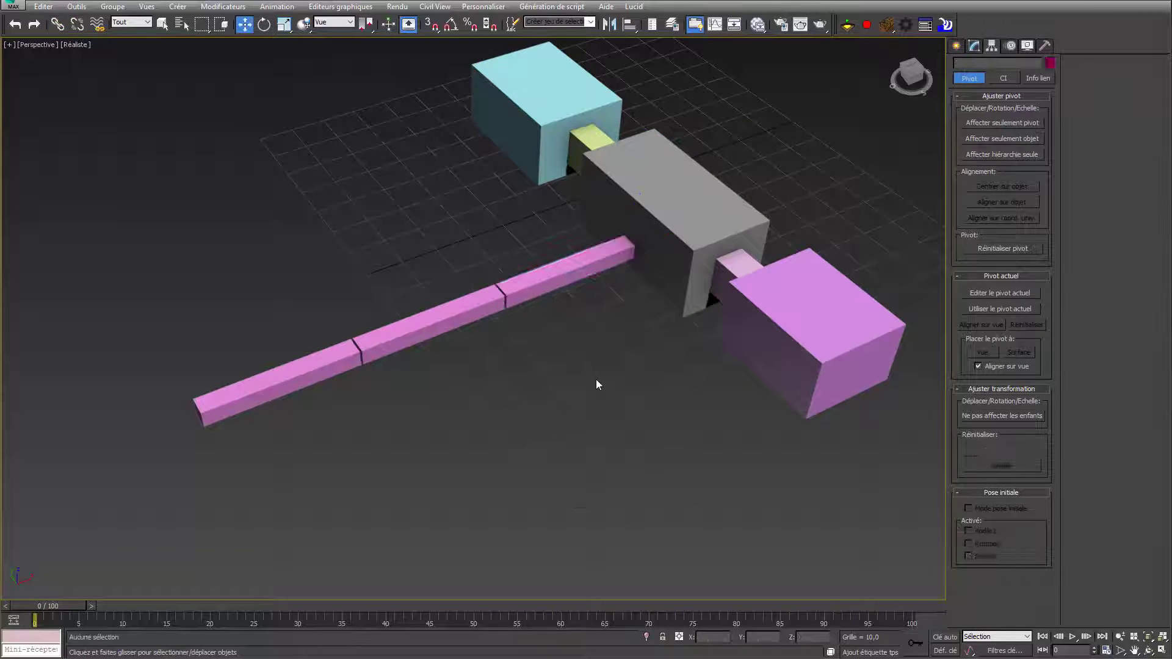
middle_drag(525, 396, 477, 419)
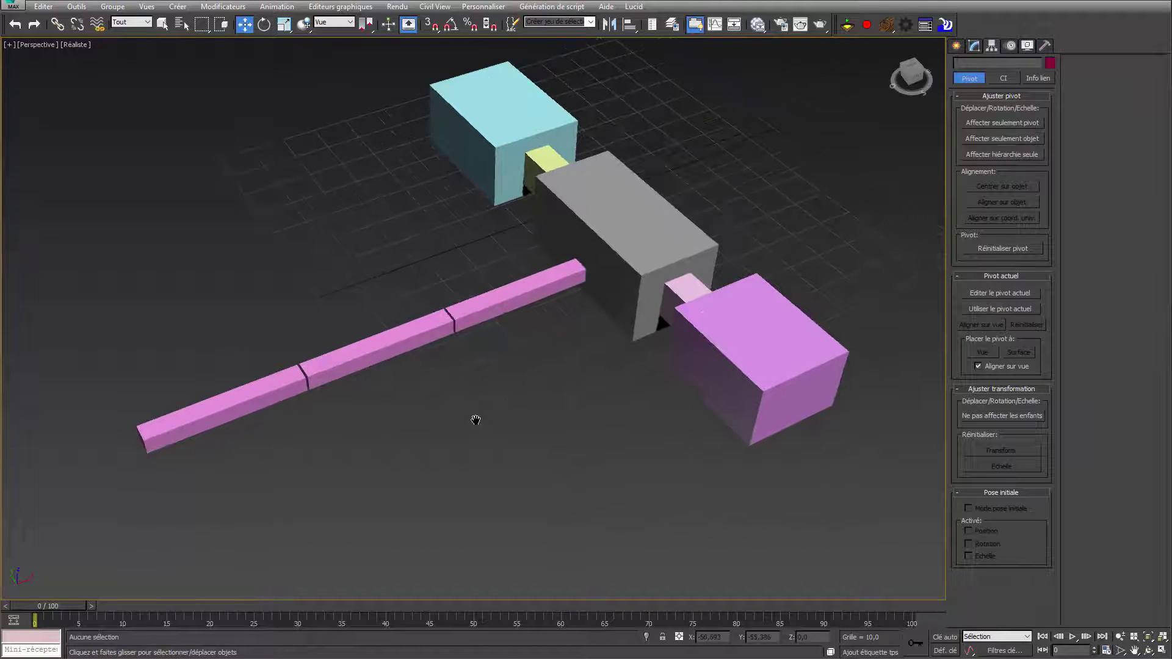
double_click(605, 237)
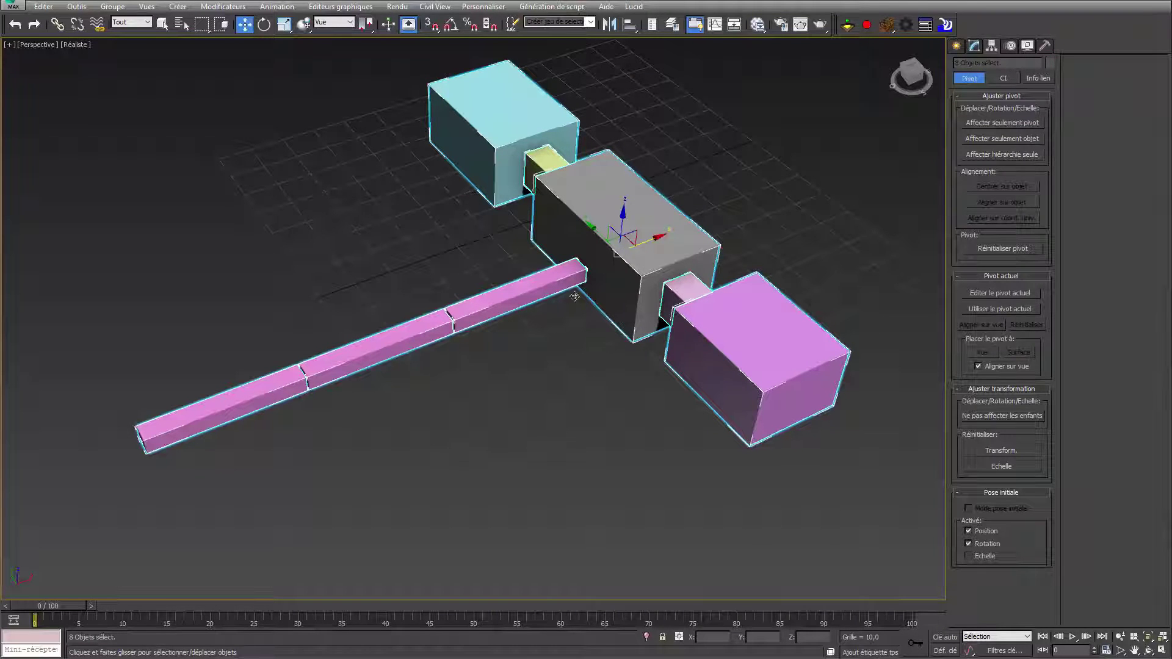
click(529, 357)
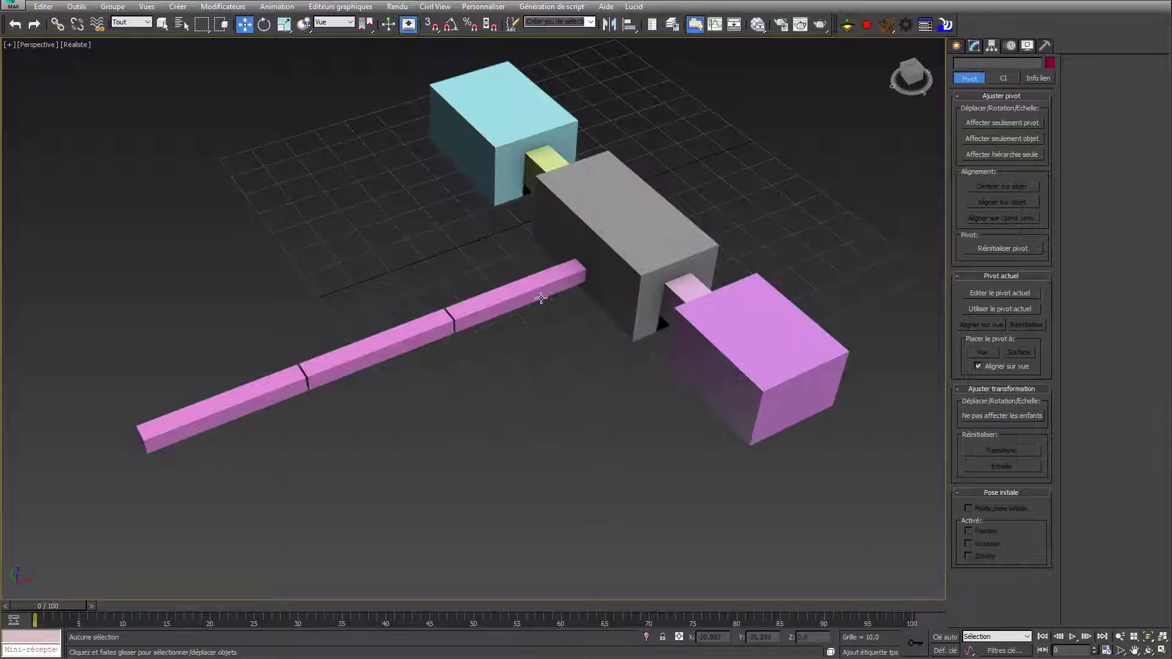
Step: Duplicate the three-segment leg hierarchy twice as copies spaced along Y, making three parallel legs beside the gray box
double_click(540, 294)
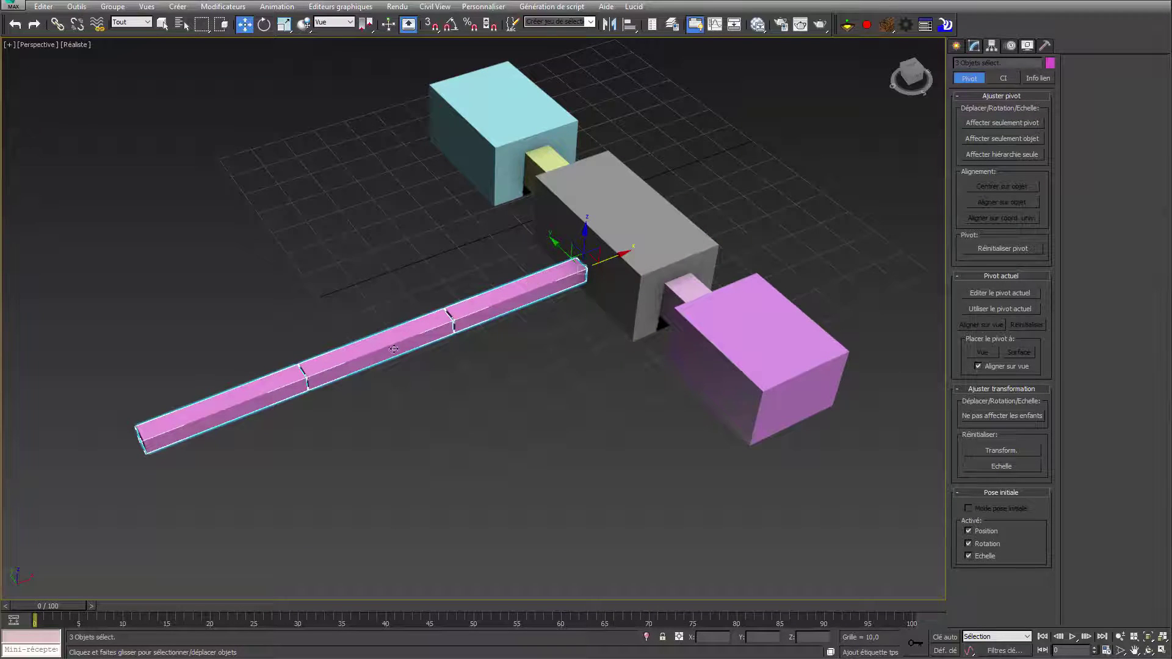
alt+middle_drag(531, 284, 555, 345)
shift+drag(399, 172, 441, 223)
click(524, 376)
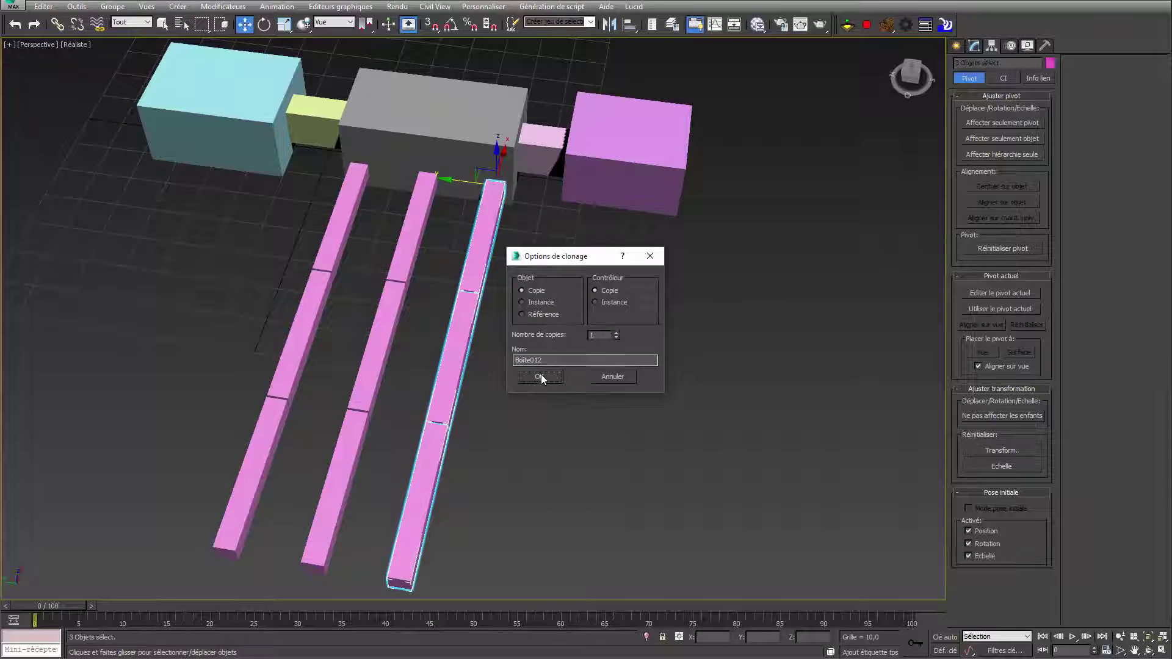
click(541, 375)
alt+middle_drag(585, 342, 493, 297)
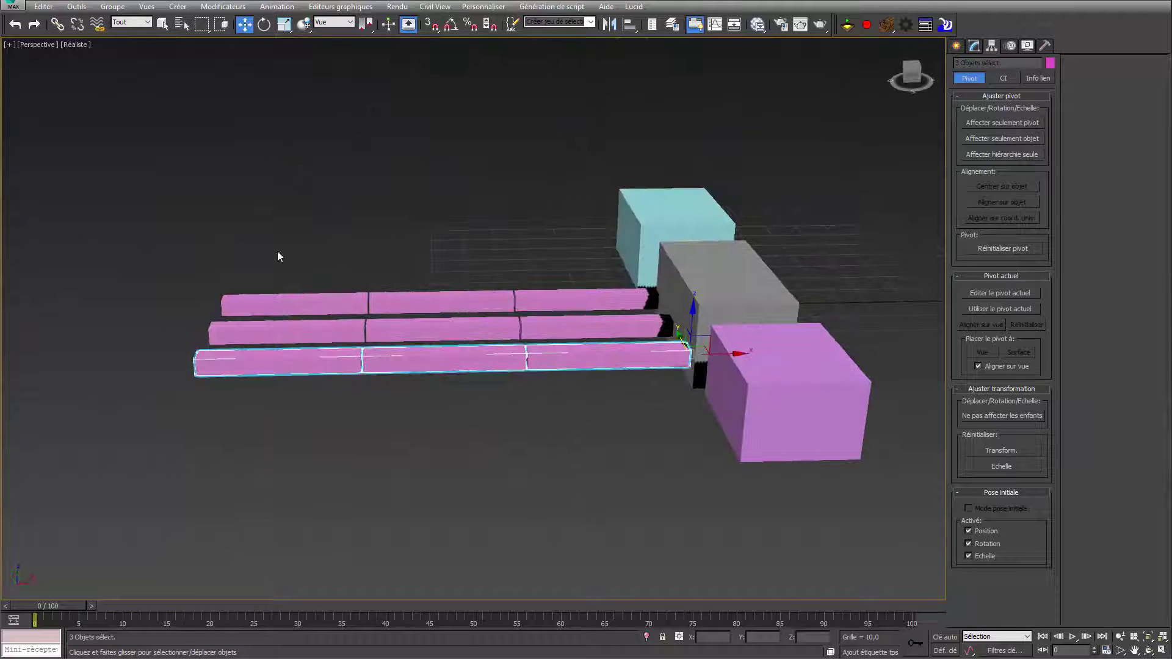
Step: Set region selection to crossing mode and select all nine segments of the three legs
drag(426, 424, 589, 496)
middle_drag(588, 496, 540, 456)
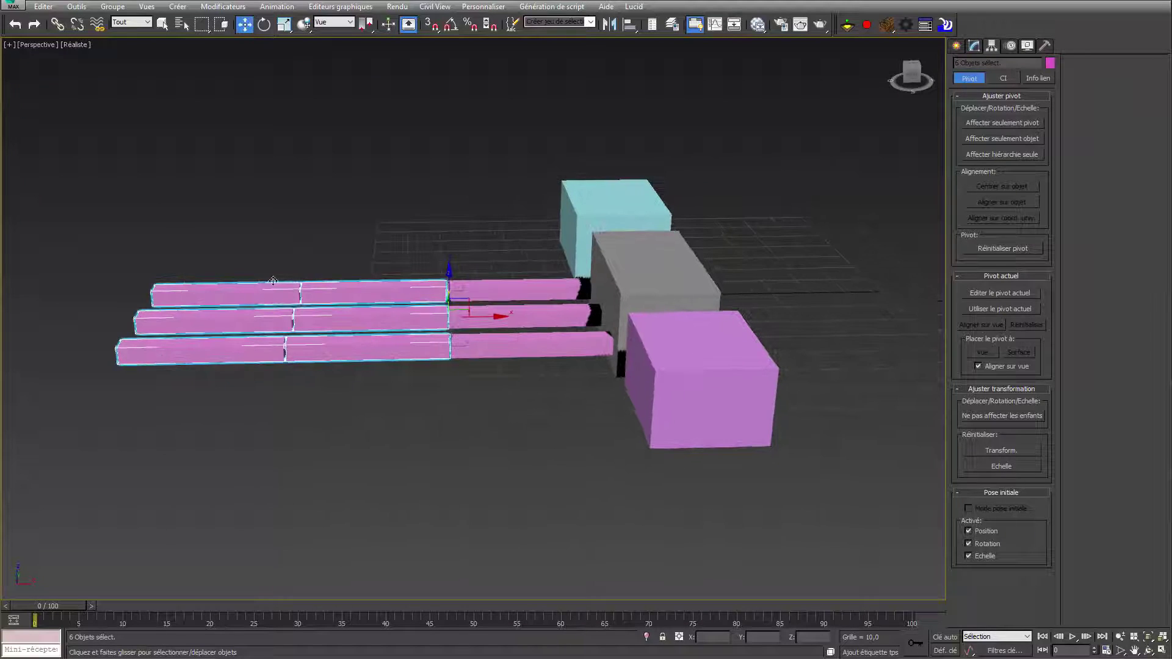
click(221, 25)
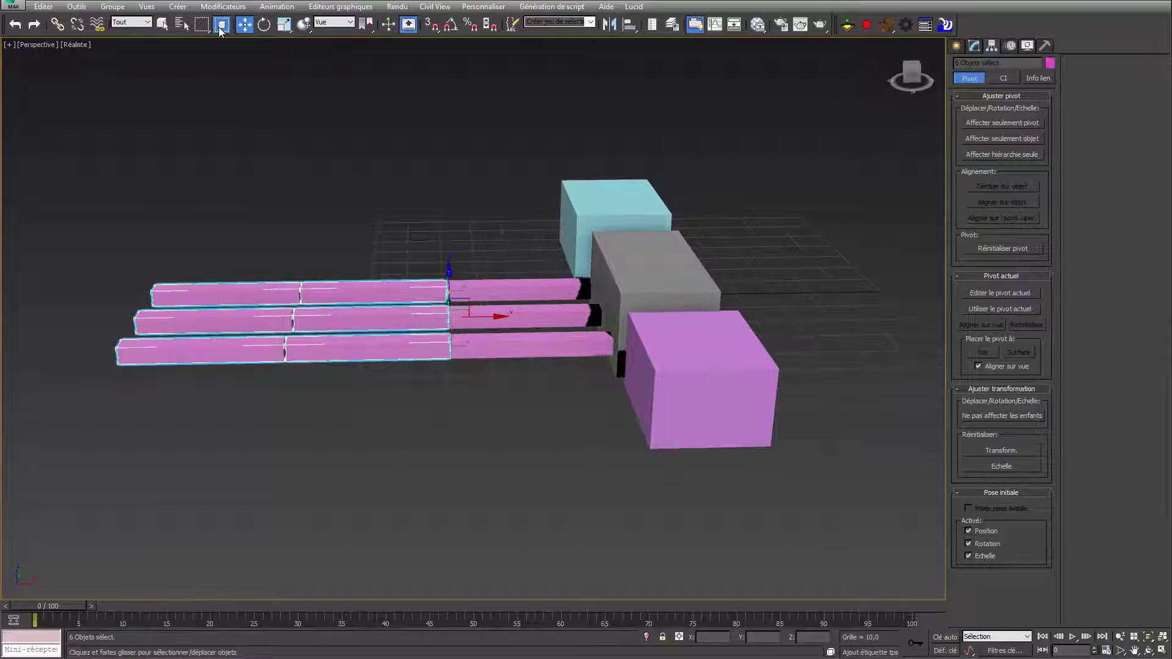
click(220, 27)
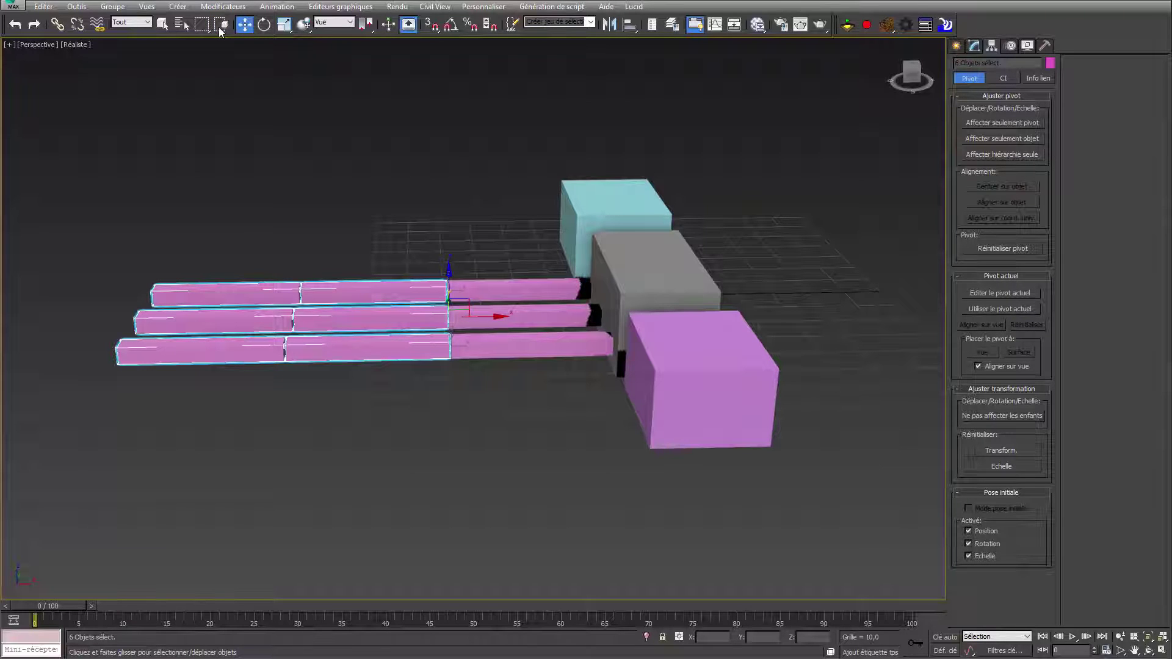
click(222, 28)
click(221, 28)
click(221, 28)
click(222, 25)
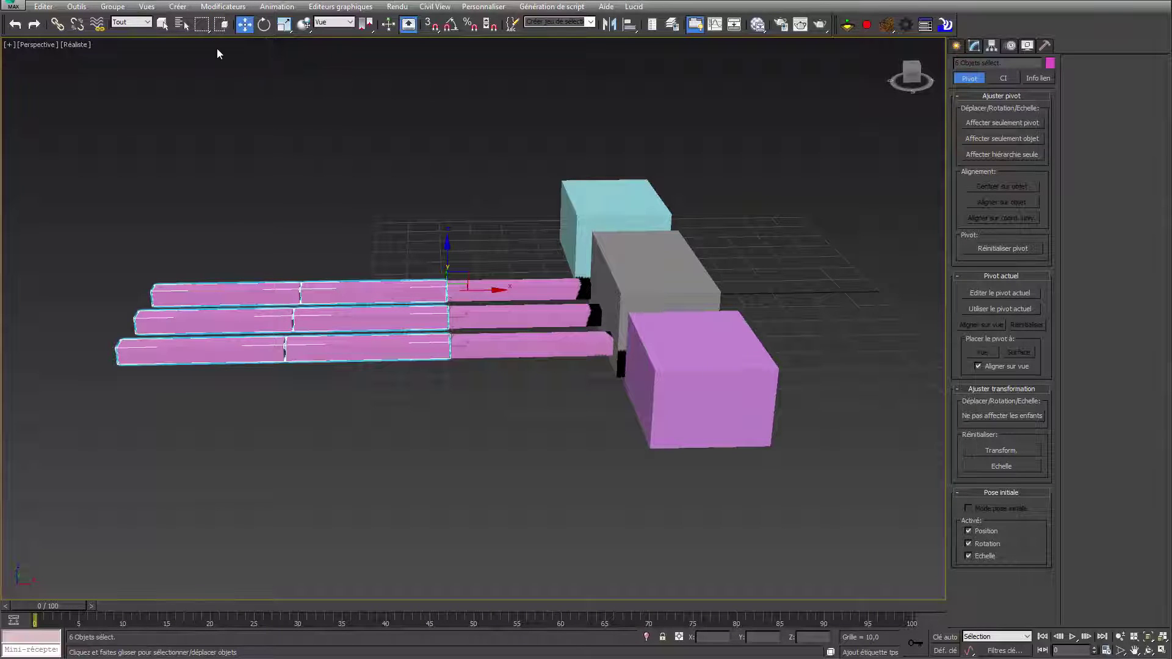
drag(50, 229, 502, 503)
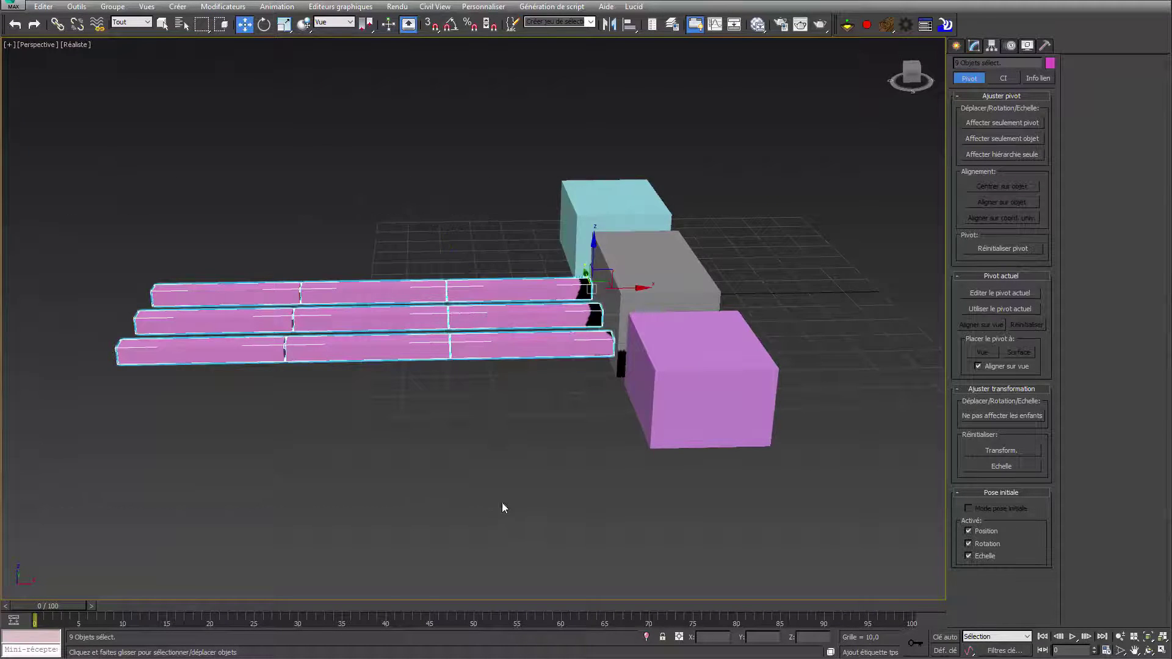
middle_drag(502, 504, 435, 438)
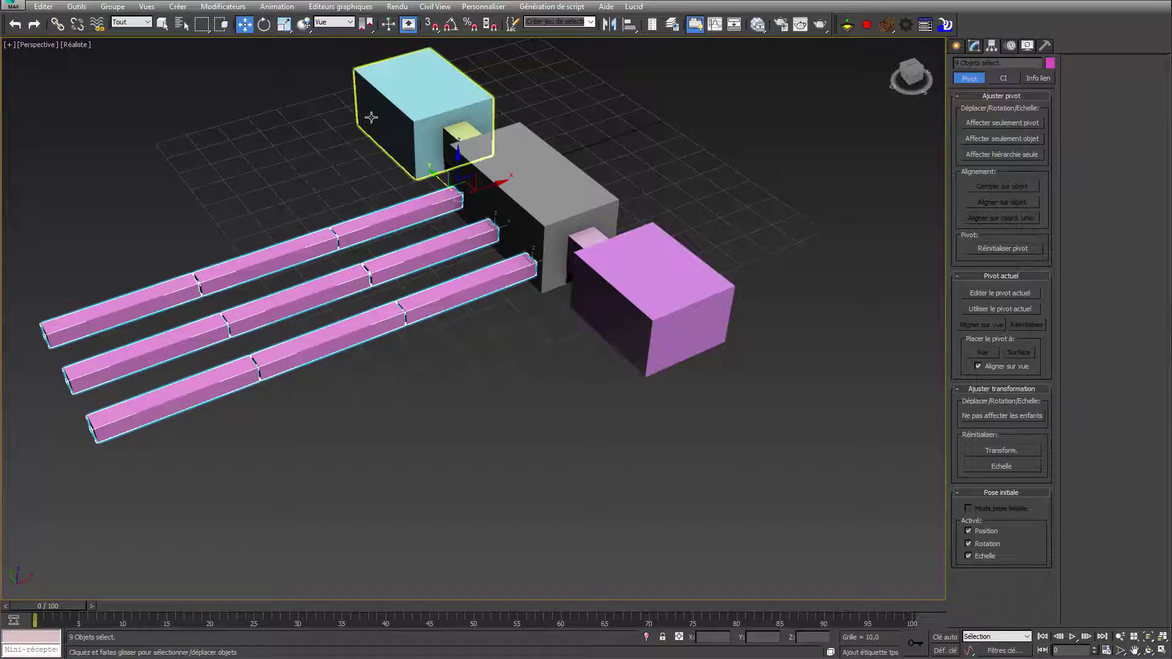
Step: Set the selected legs to transform around the coordinate system's center, using the Parent reference coordinate system
drag(366, 23, 364, 90)
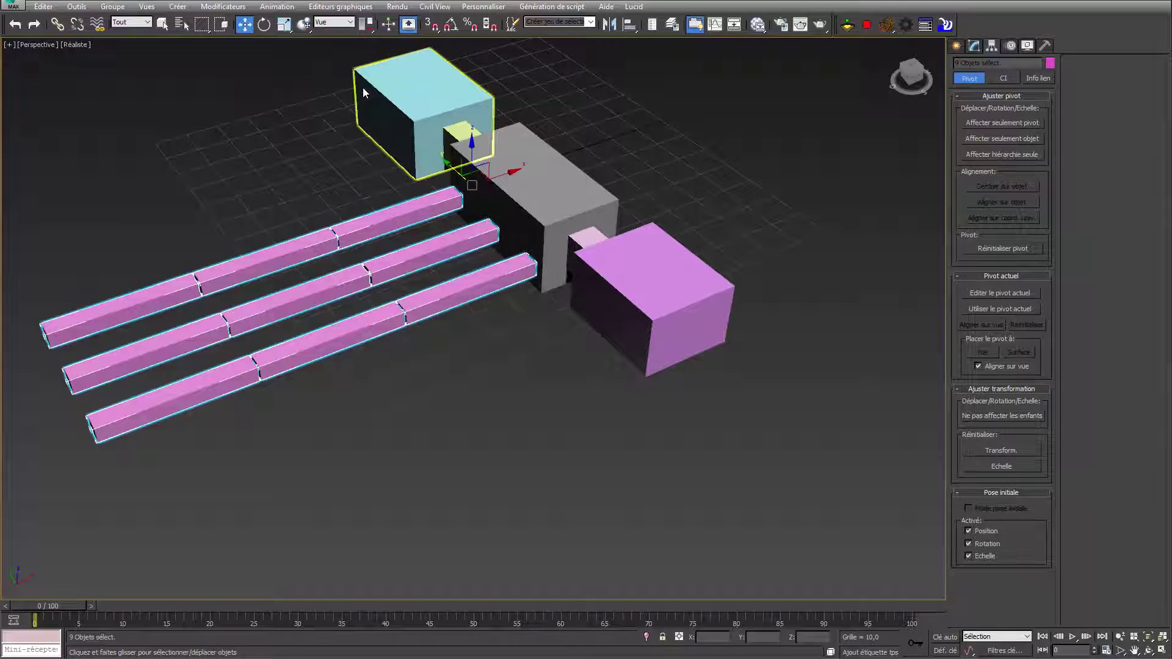
click(329, 27)
click(334, 57)
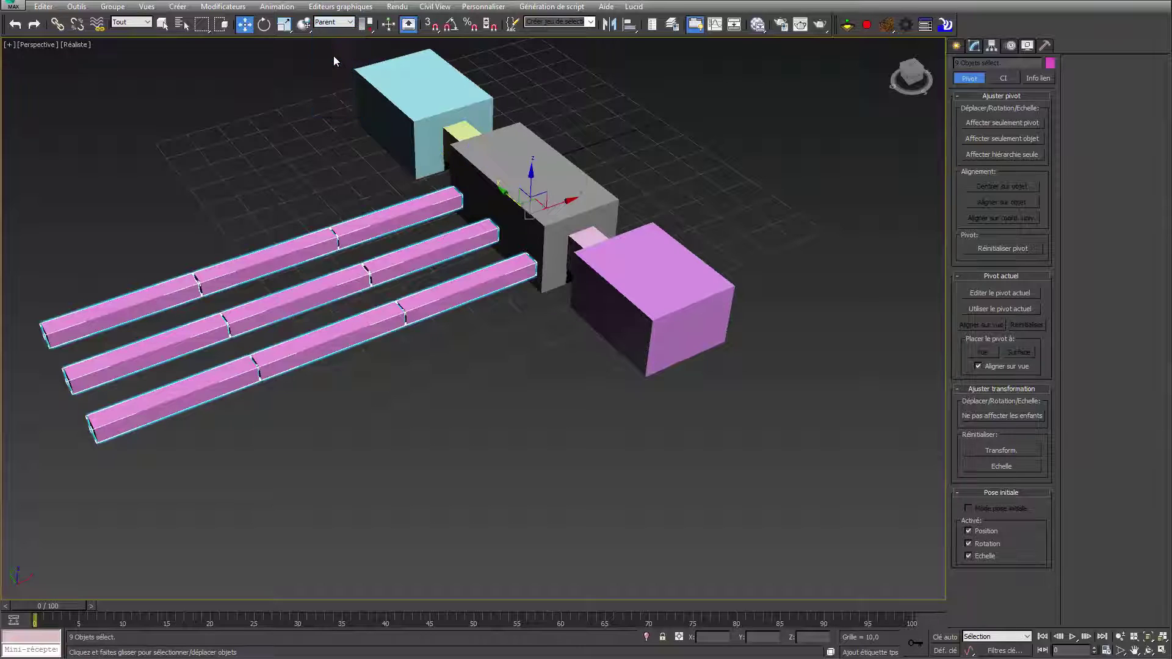
alt+middle_drag(479, 223, 617, 342)
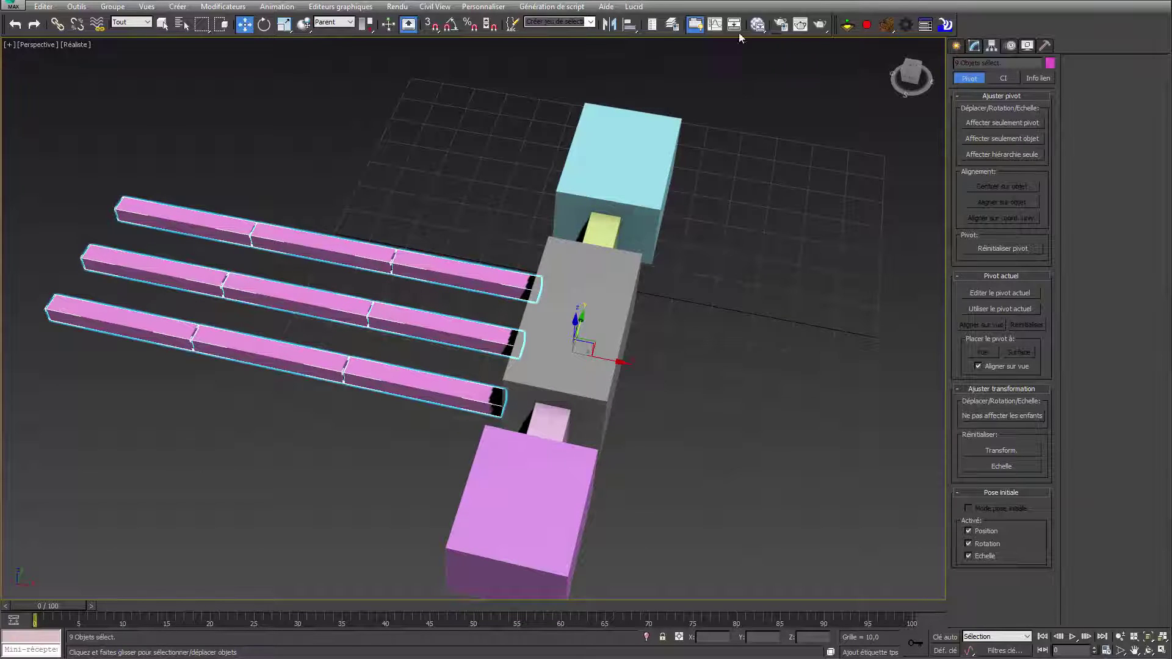
Step: Mirror the three legs across the X axis as copies, with offset 0, onto the opposite side of the gray box
click(611, 25)
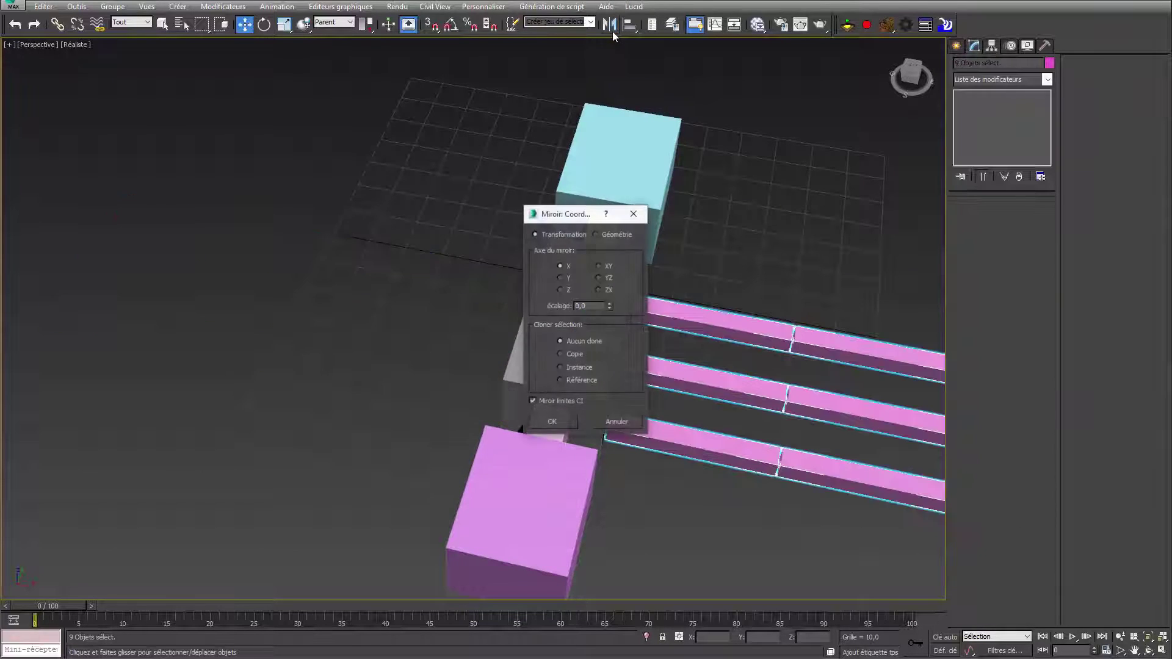
click(567, 356)
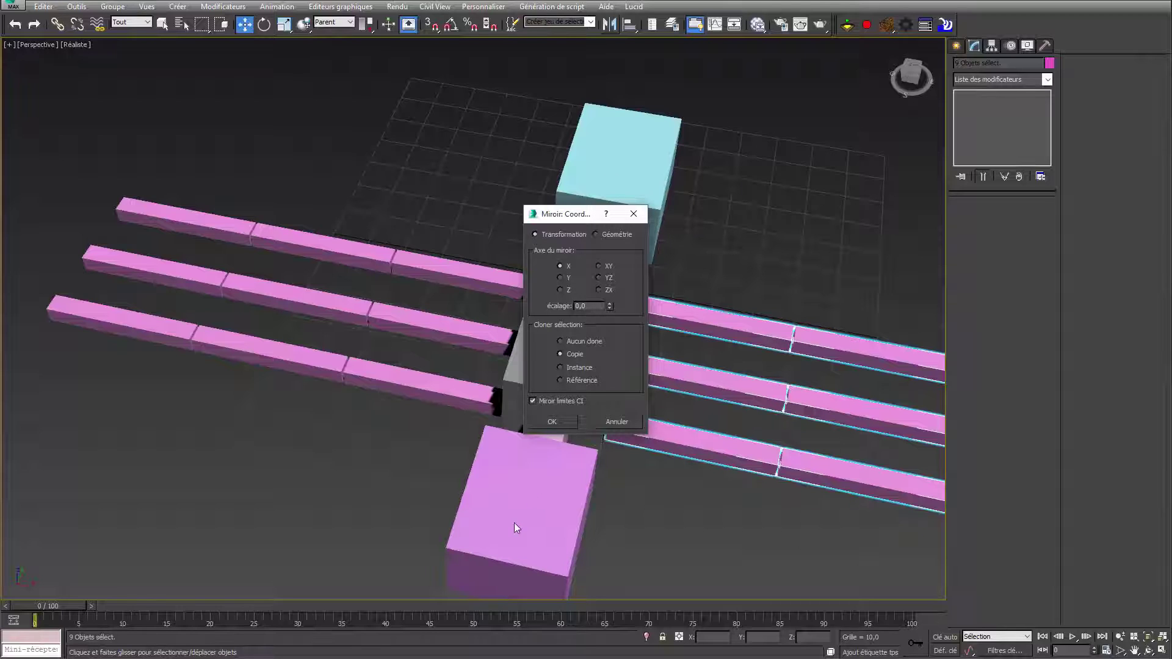
click(560, 278)
click(563, 291)
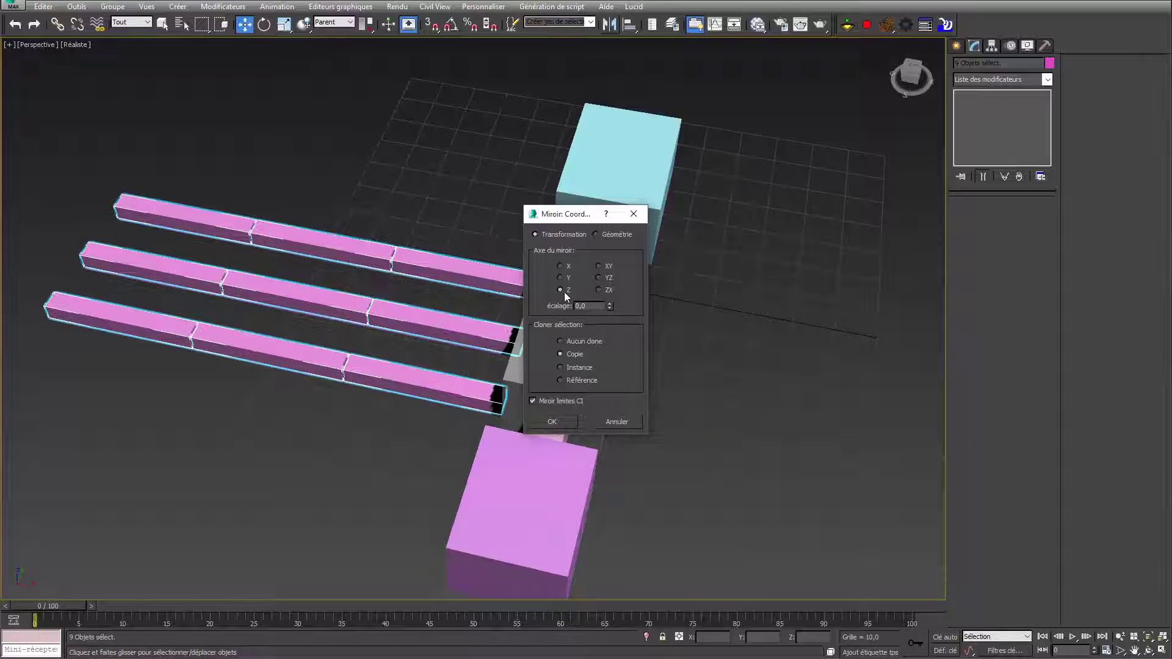
click(561, 278)
click(561, 269)
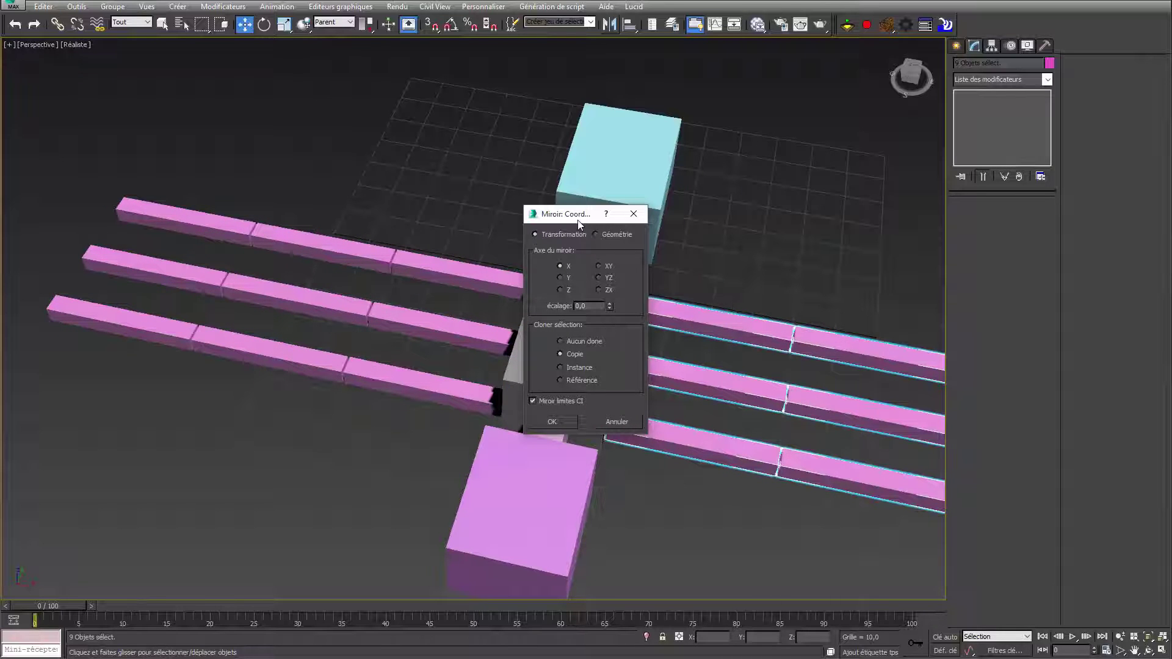
drag(579, 222, 259, 66)
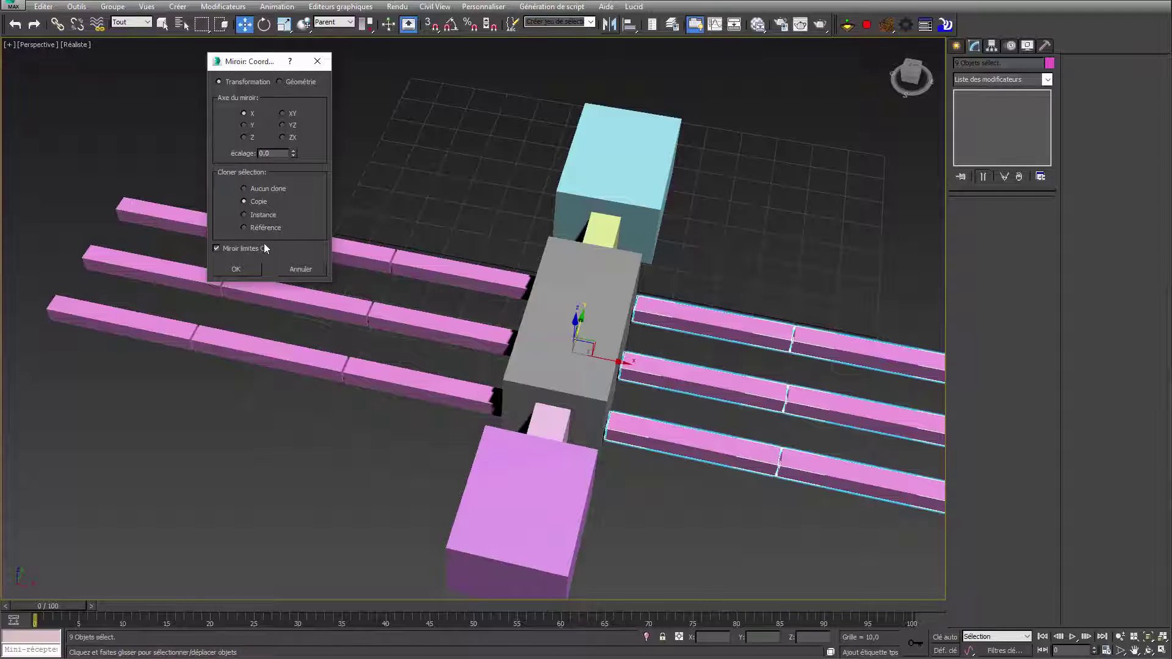
click(235, 269)
click(317, 483)
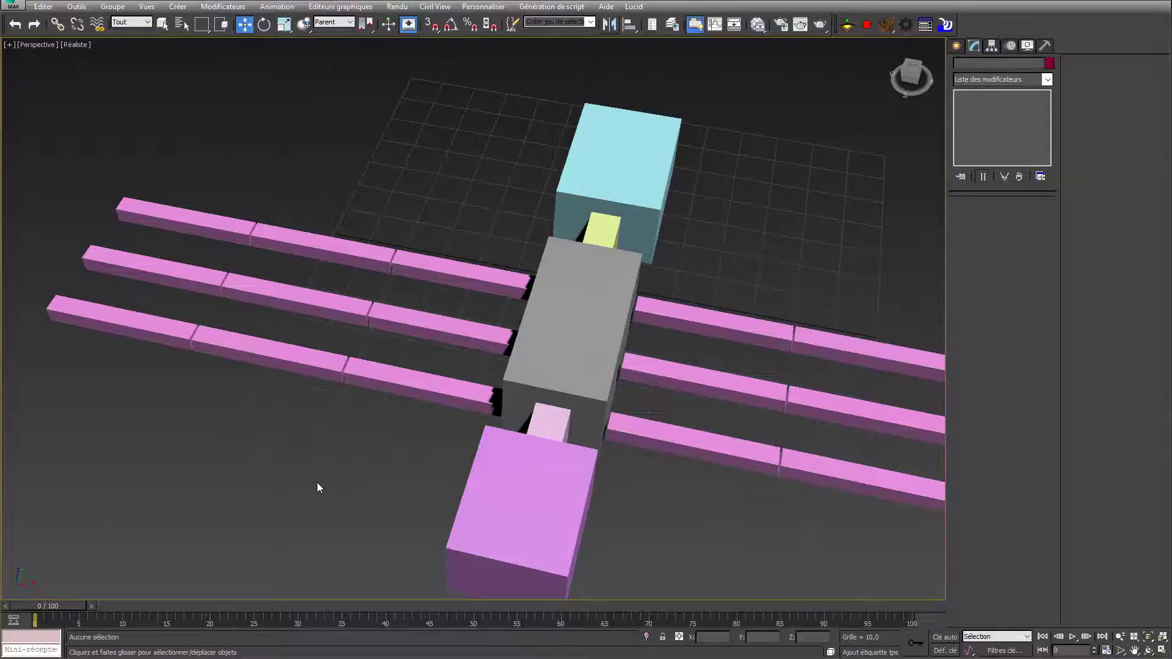
middle_drag(317, 482, 367, 391)
Step: Select all objects, restore the View (Vue) reference coordinate system, and make transforms use each object's own pivot point
click(462, 292)
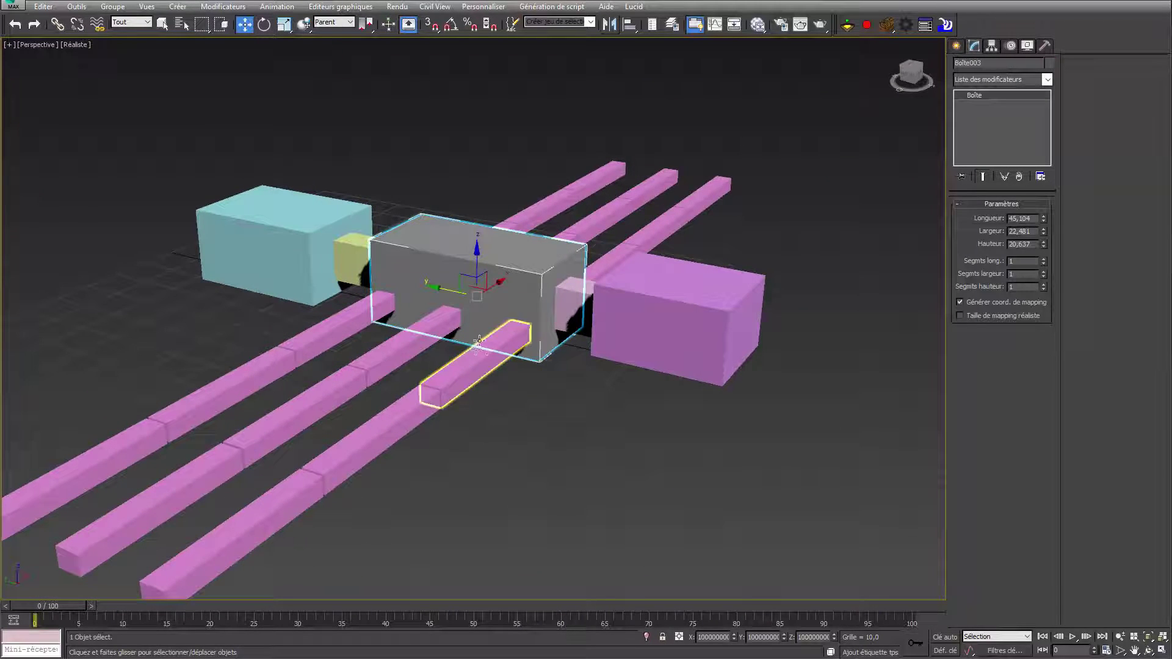
alt+middle_drag(470, 322, 519, 333)
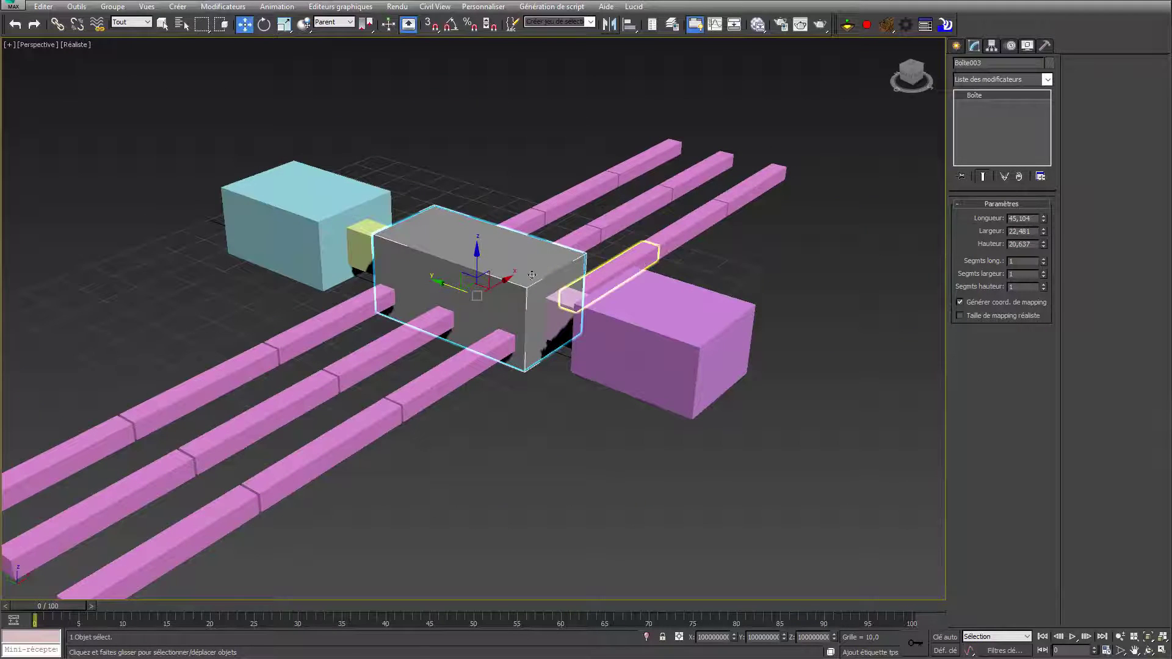
click(472, 356)
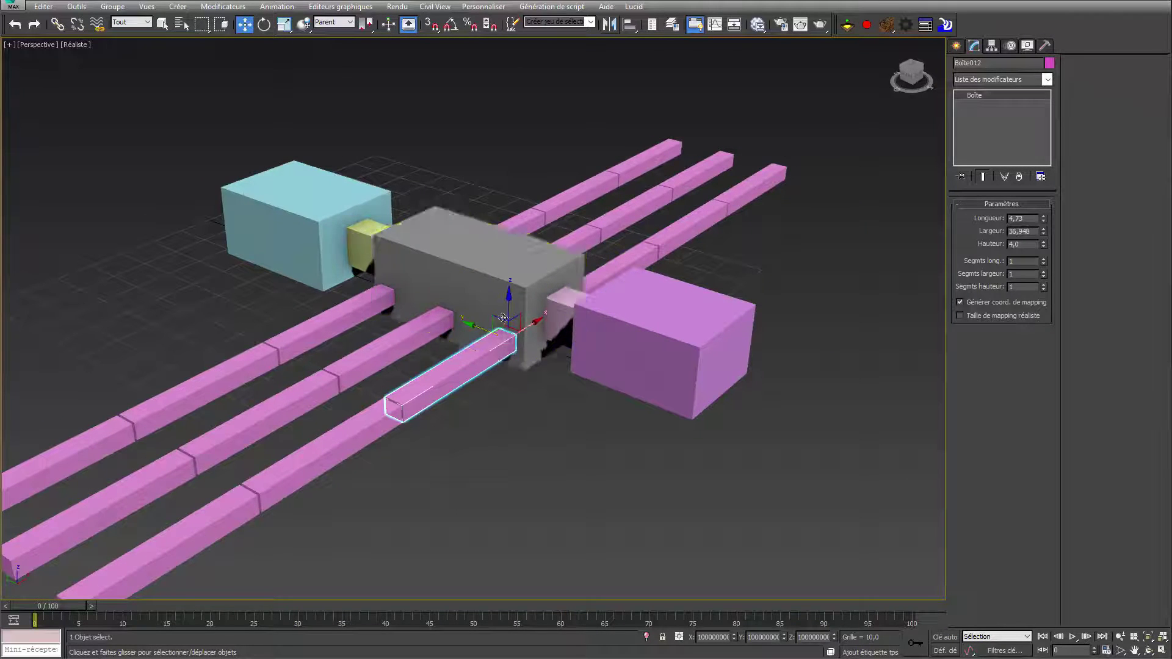
key(ctrl+a)
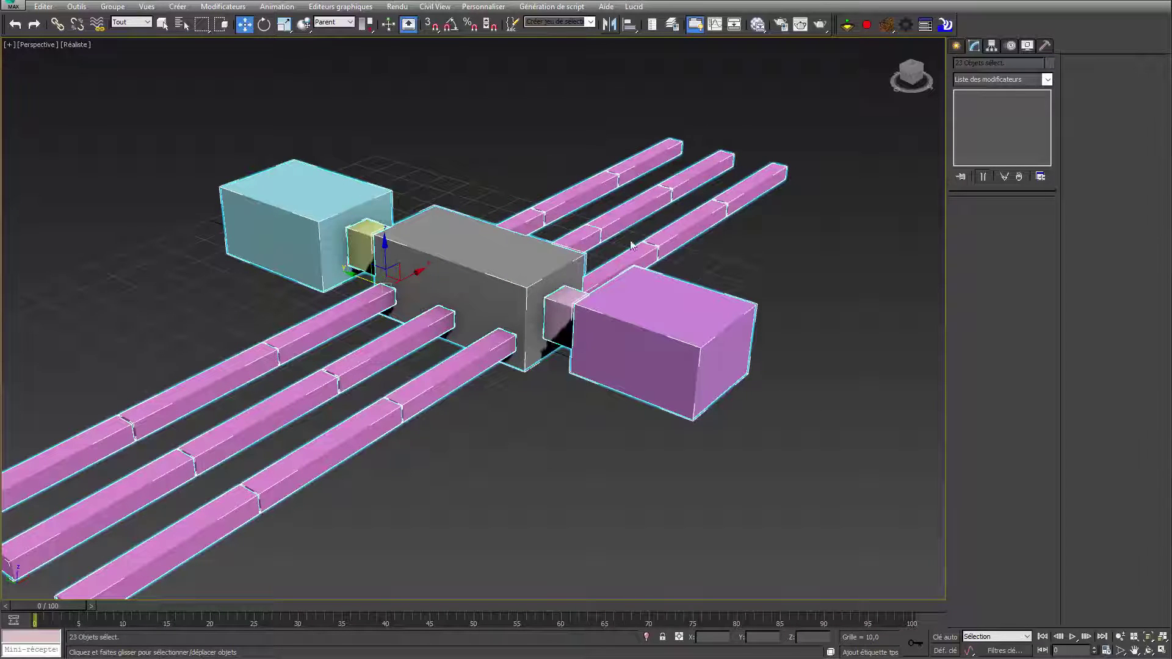
alt+middle_drag(666, 294, 248, 251)
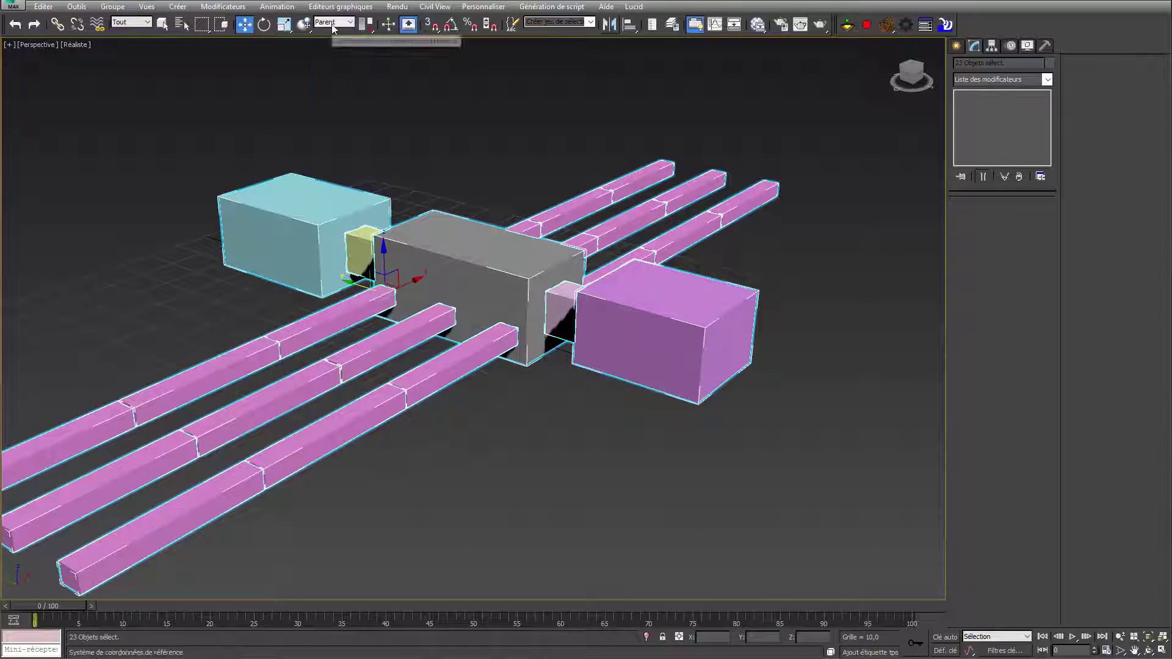
click(334, 24)
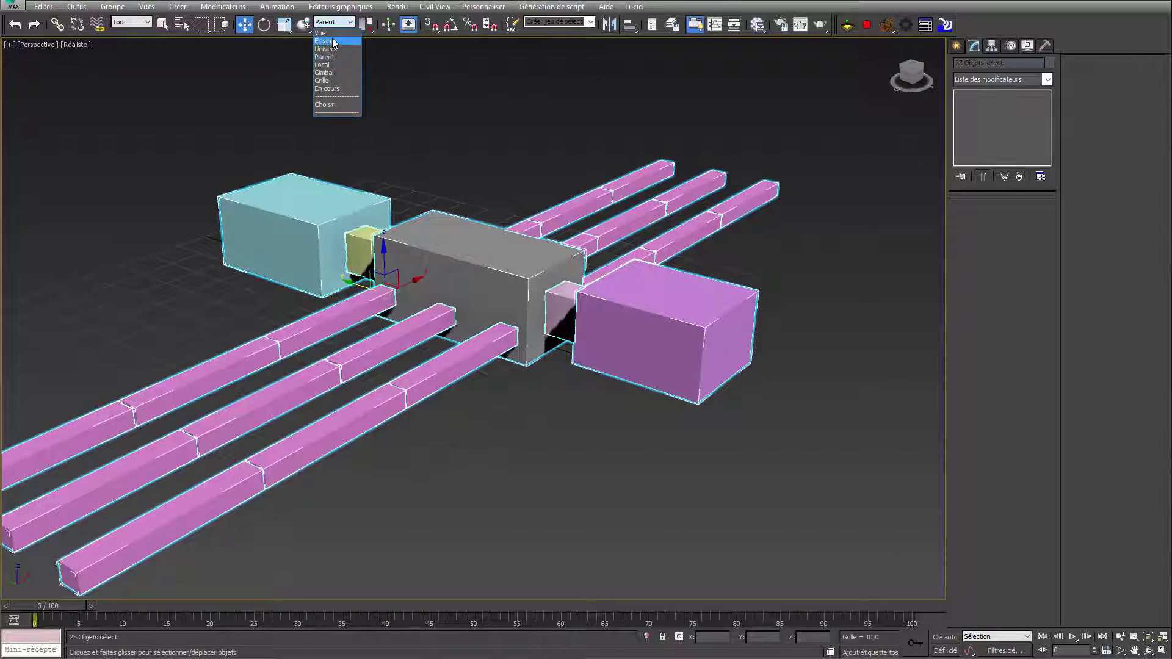
click(345, 34)
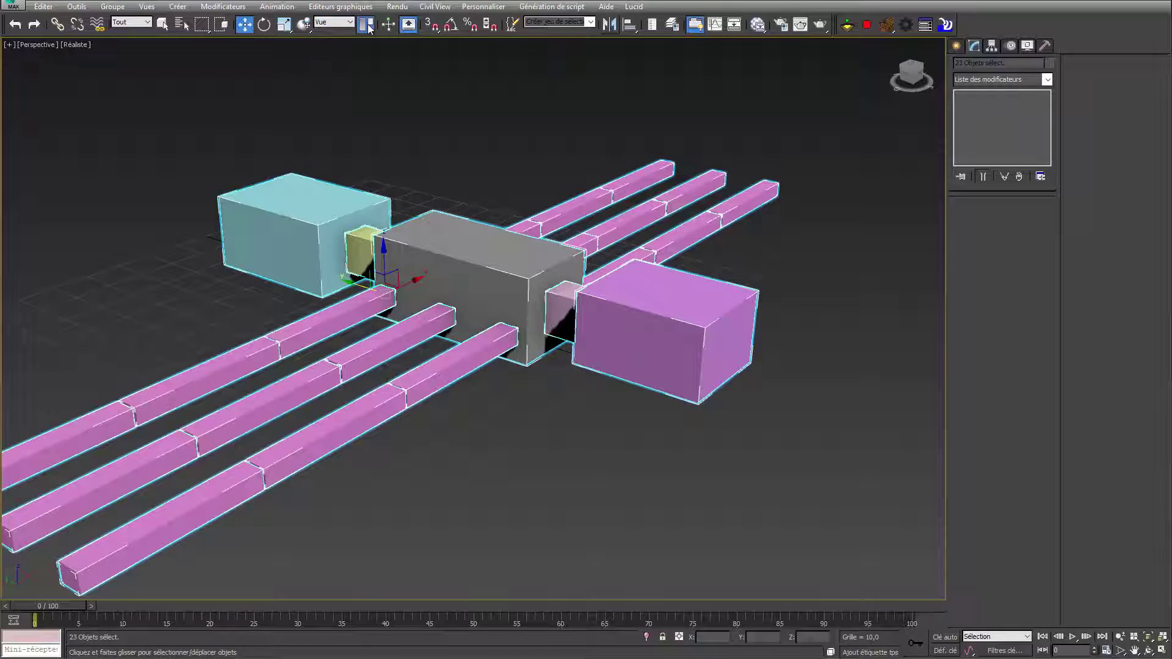
drag(365, 25, 369, 52)
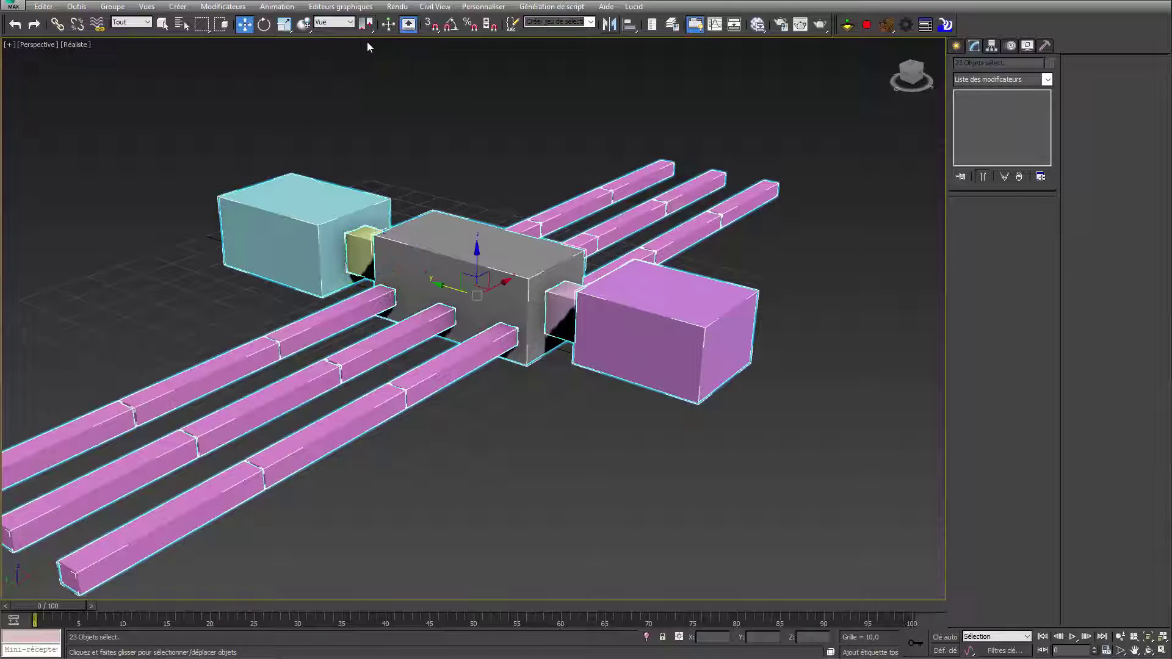
click(568, 441)
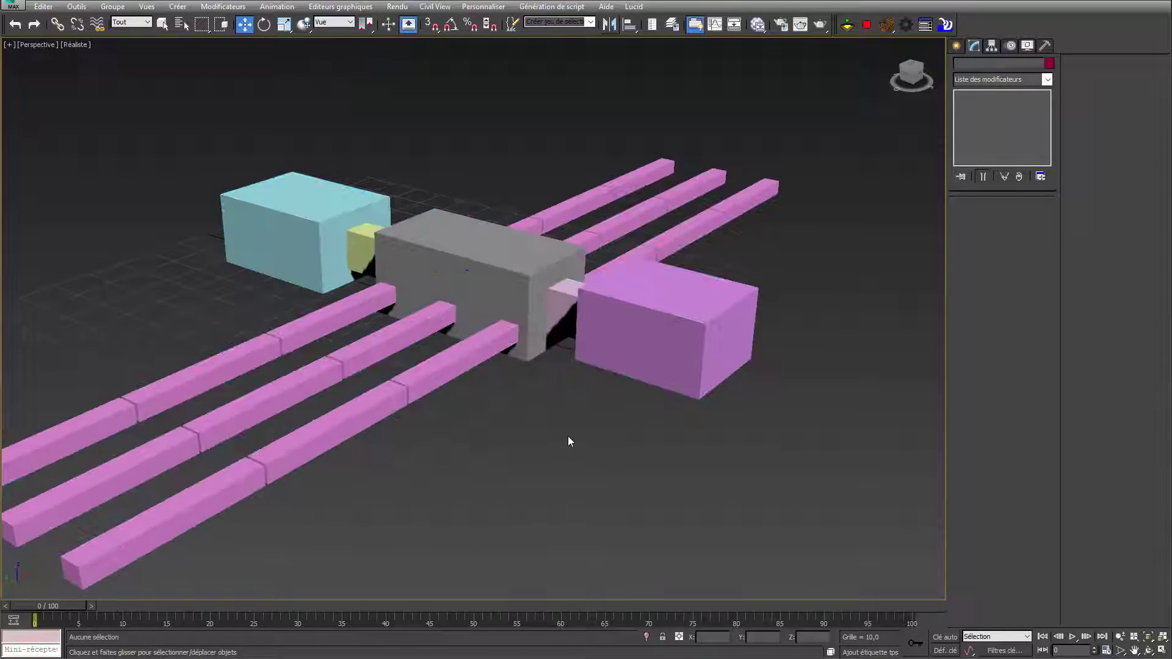
Step: Try rotating the gray box to check that the linked legs and body segments follow, and cancel the rotation
click(479, 269)
right_click(479, 270)
click(565, 303)
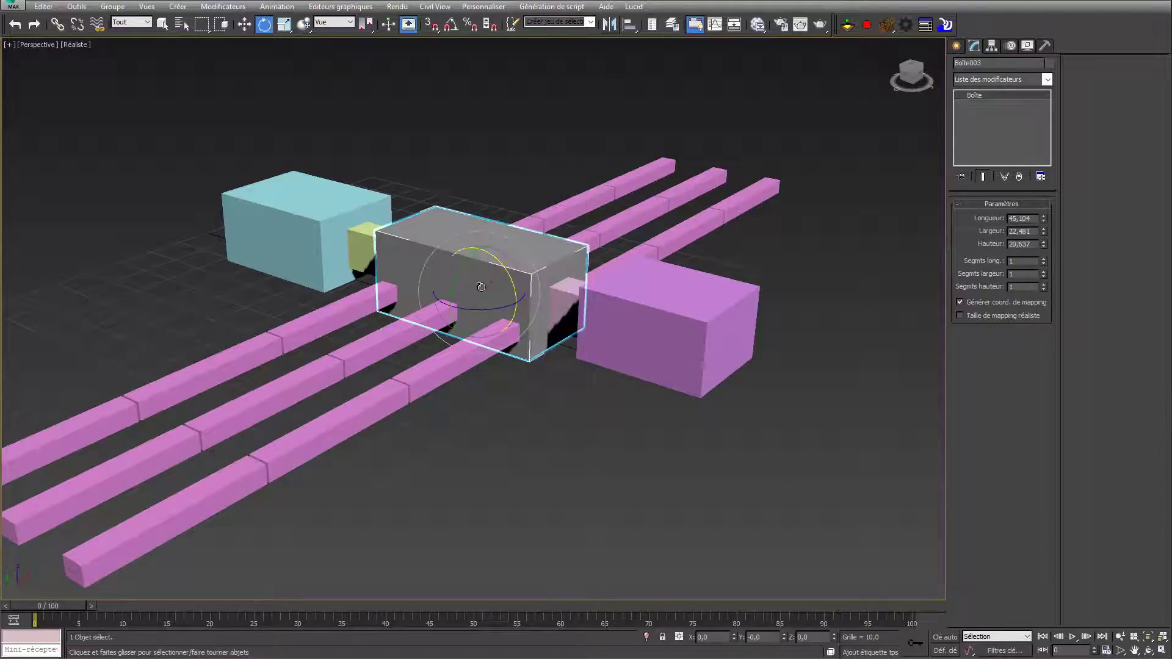
drag(474, 286, 521, 328)
right_click(521, 329)
scroll(649, 275, up, 3)
middle_drag(649, 275, 629, 295)
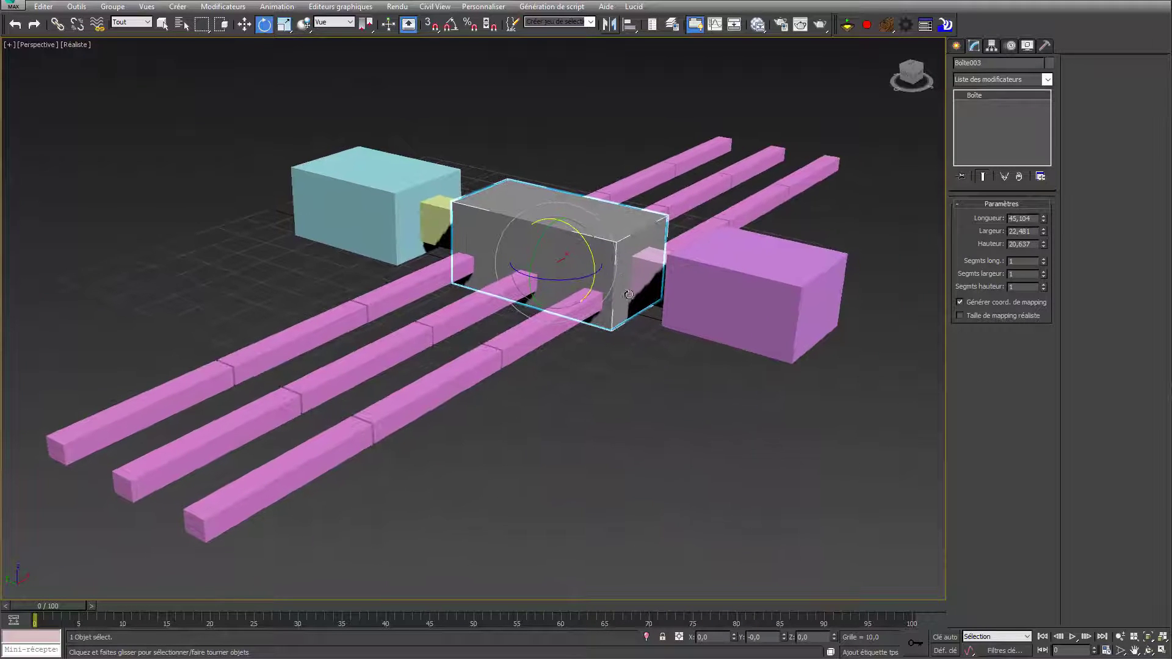
Step: Try rotating the gray box to see the legs and body segments follow, and undo the rotation
drag(607, 280, 465, 342)
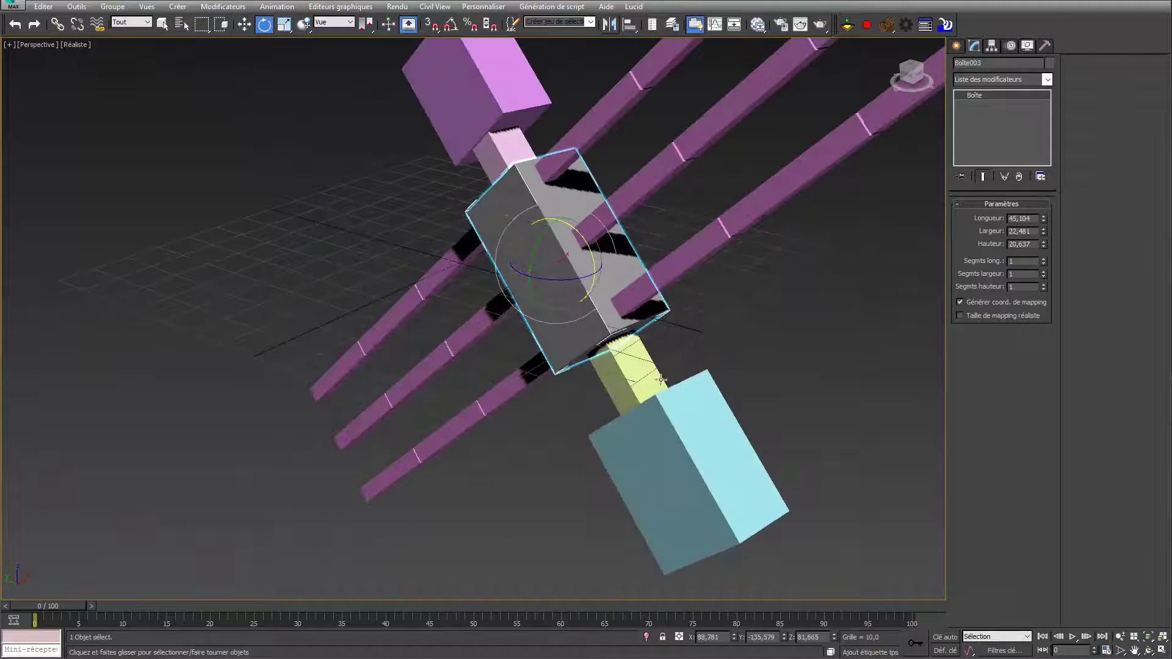
click(14, 24)
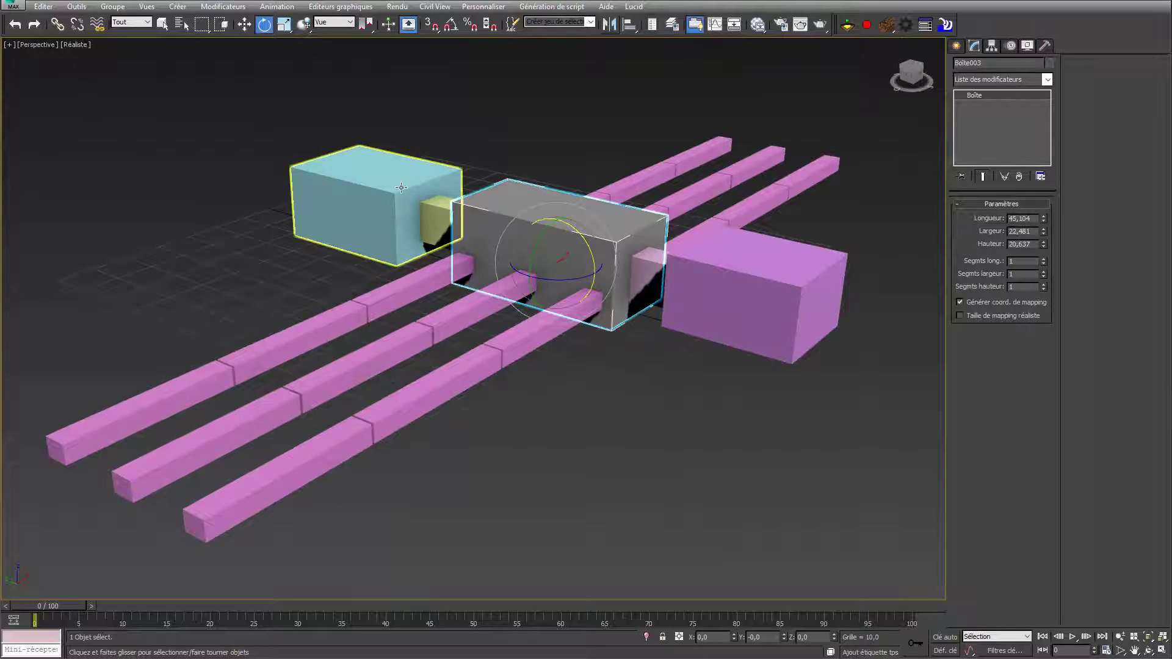
click(591, 366)
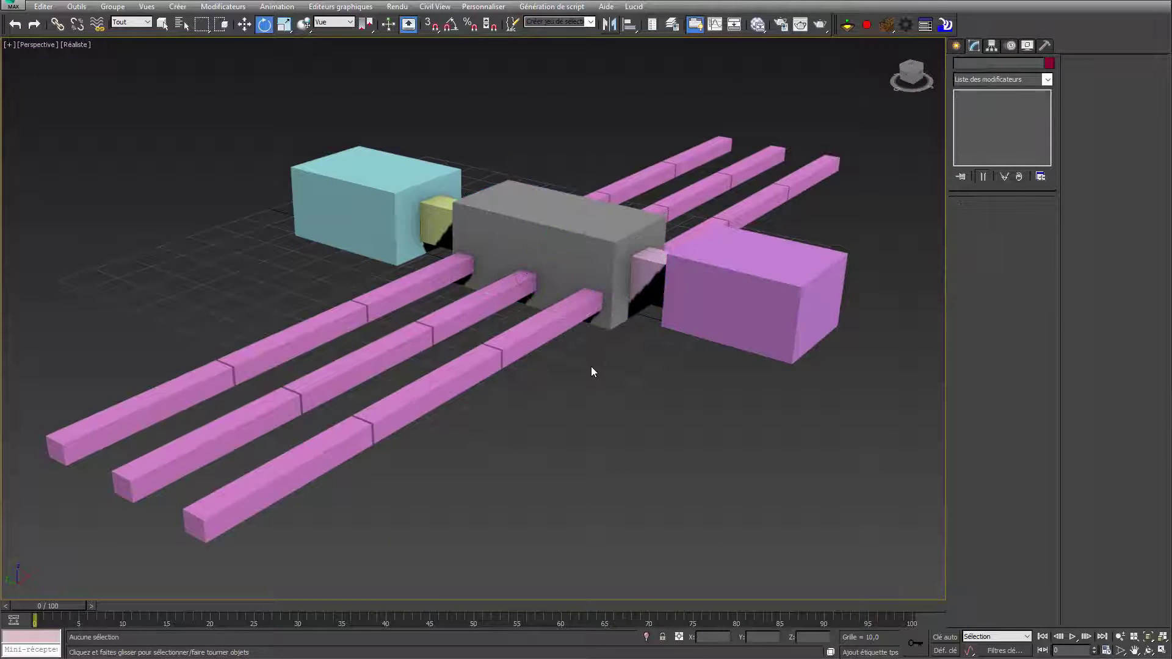
Step: Freeze the transformations (Geler transformation) of all the ant's objects and clear the selection
key(ctrl+a)
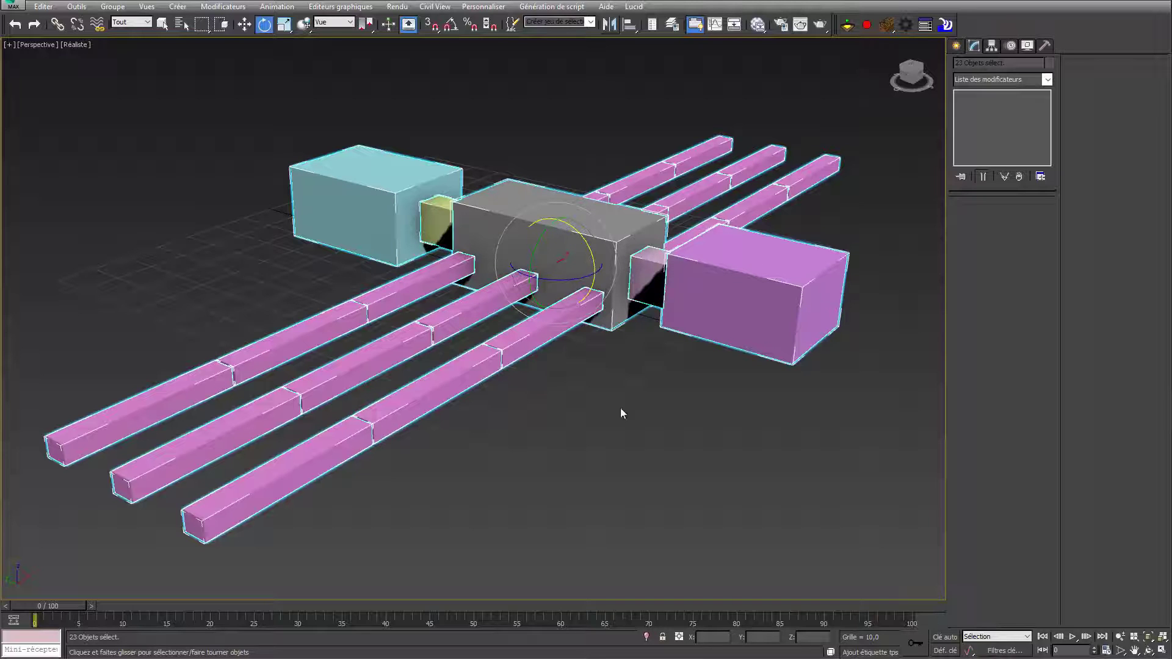
right_click(567, 165)
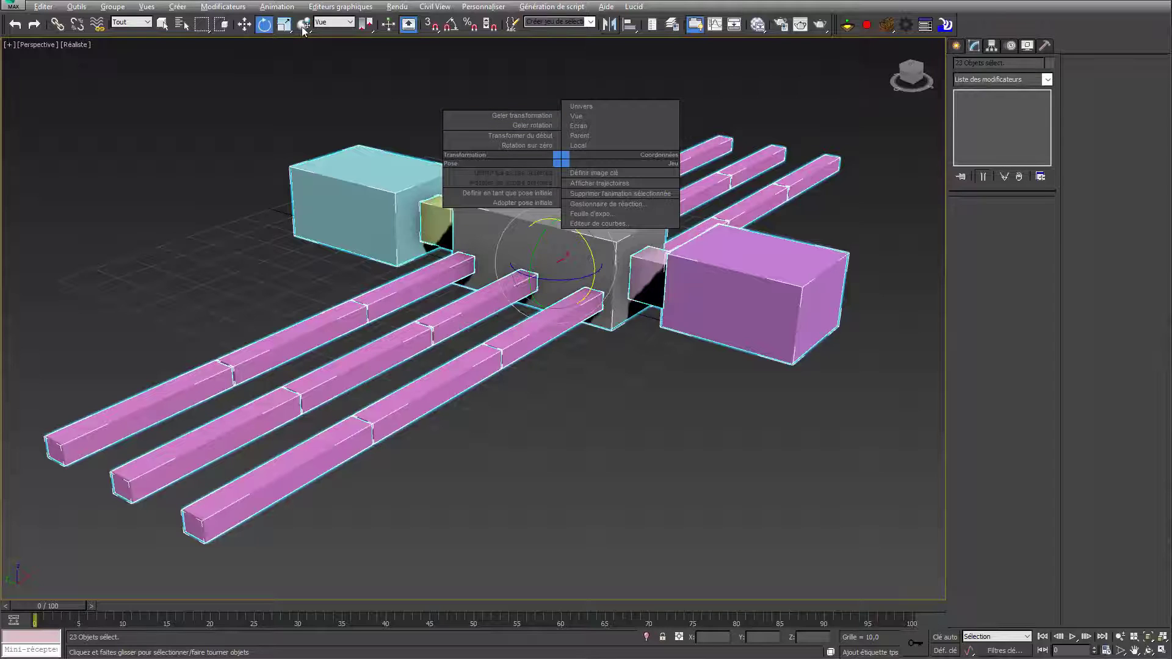
click(546, 117)
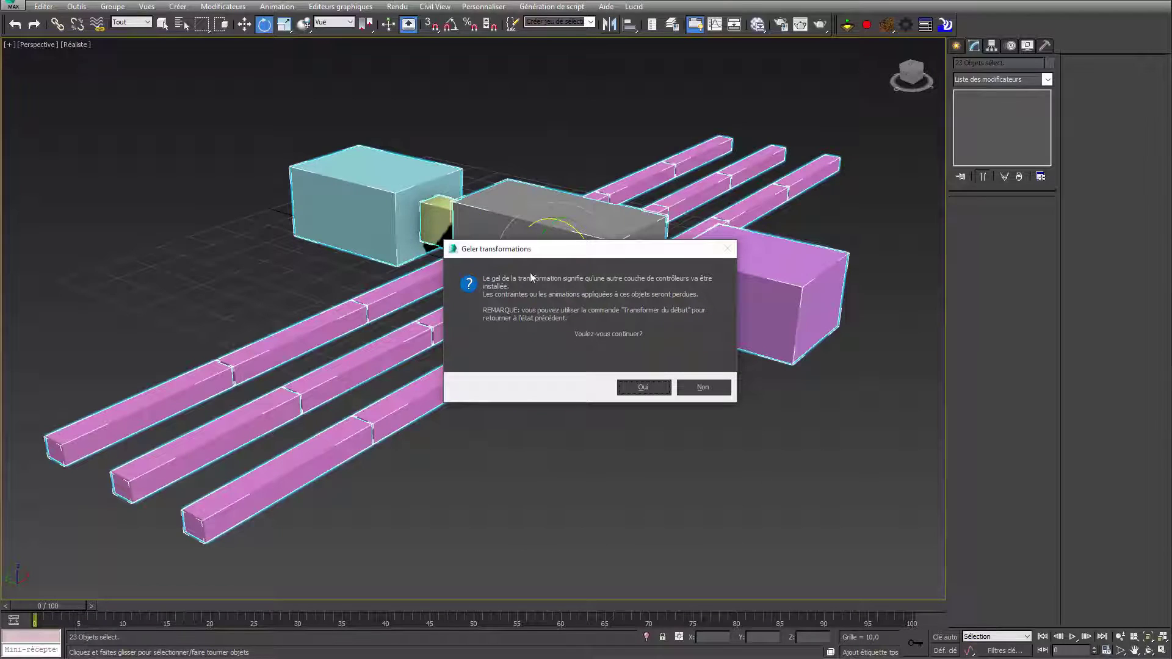
click(644, 388)
click(581, 384)
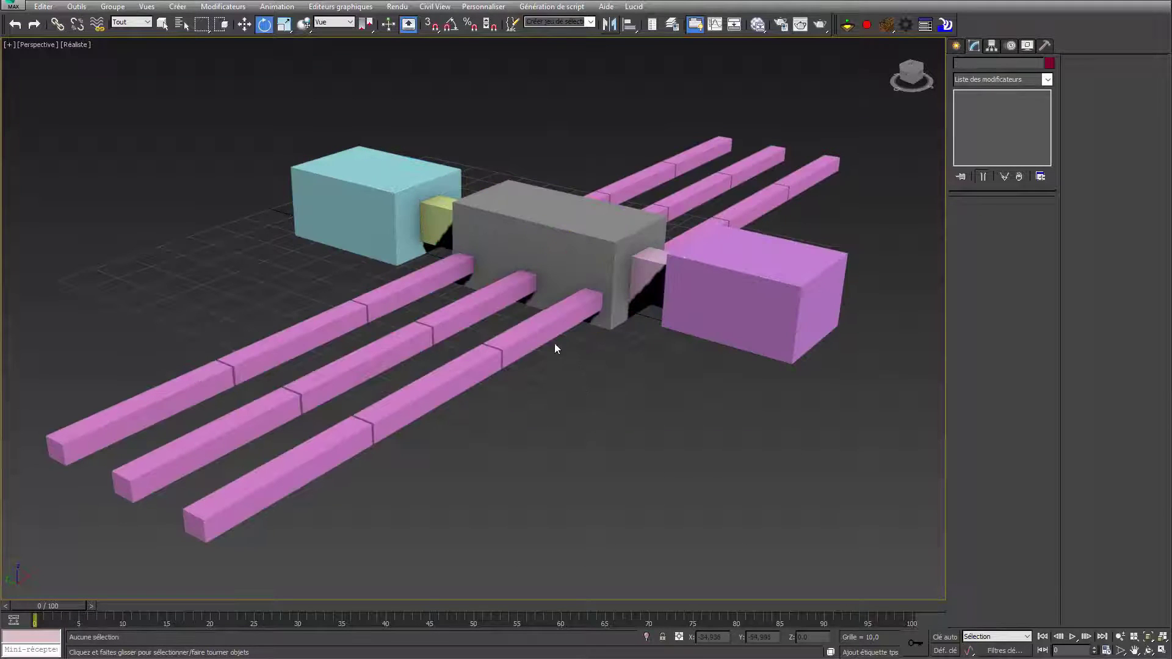
Step: Using the Local reference coordinate system, rotate the base segment of the leg nearest the violet box so the leg swings toward that box
click(559, 332)
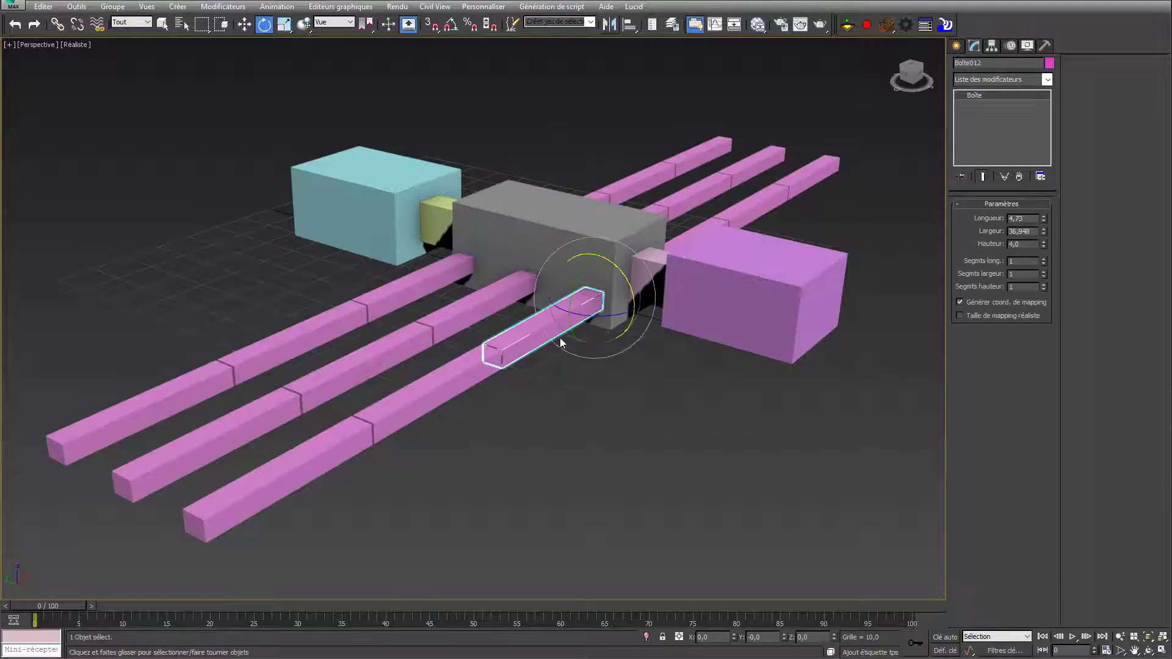
click(345, 25)
click(339, 64)
drag(594, 317, 603, 255)
alt+middle_drag(603, 255, 602, 304)
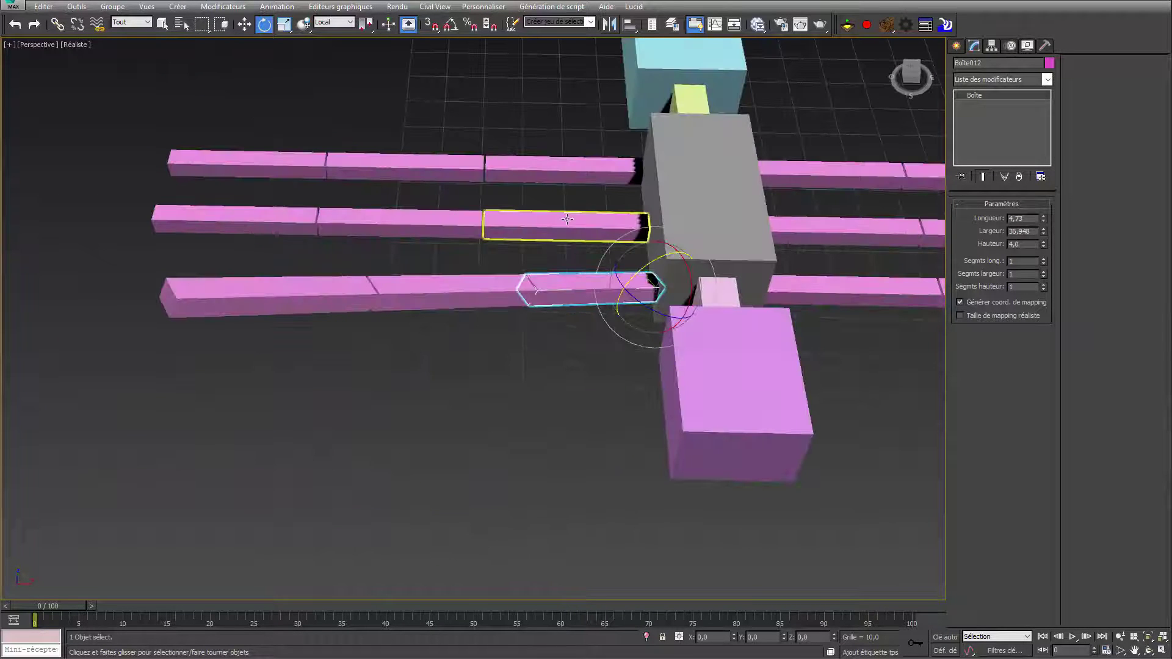
click(573, 232)
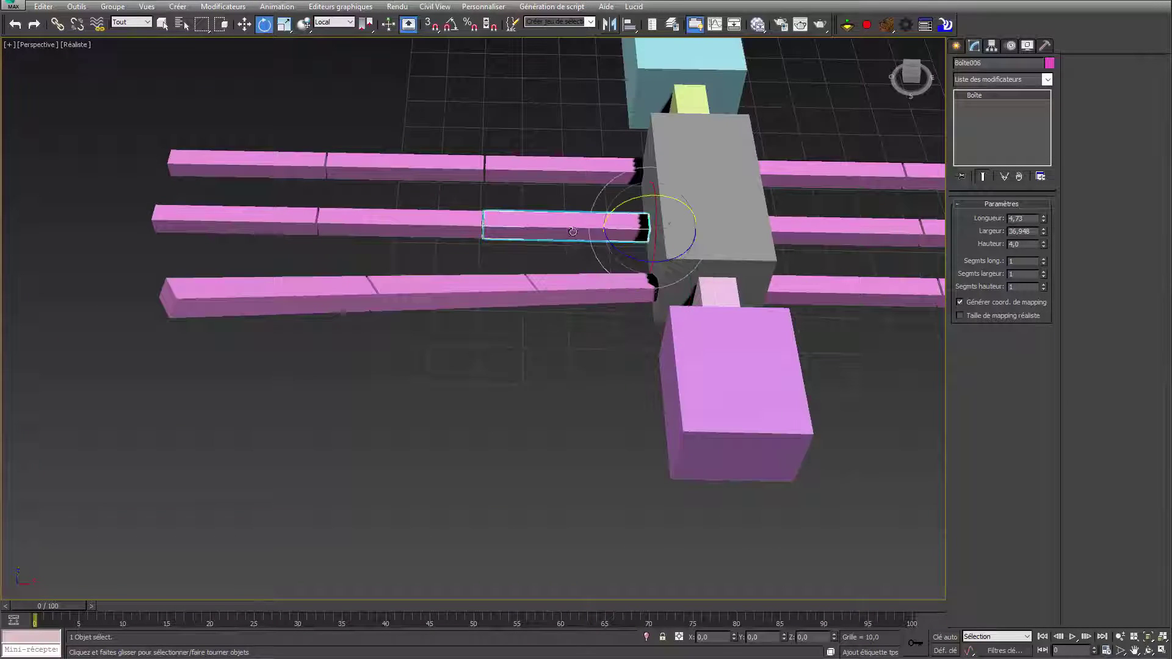
click(573, 304)
drag(573, 306, 575, 311)
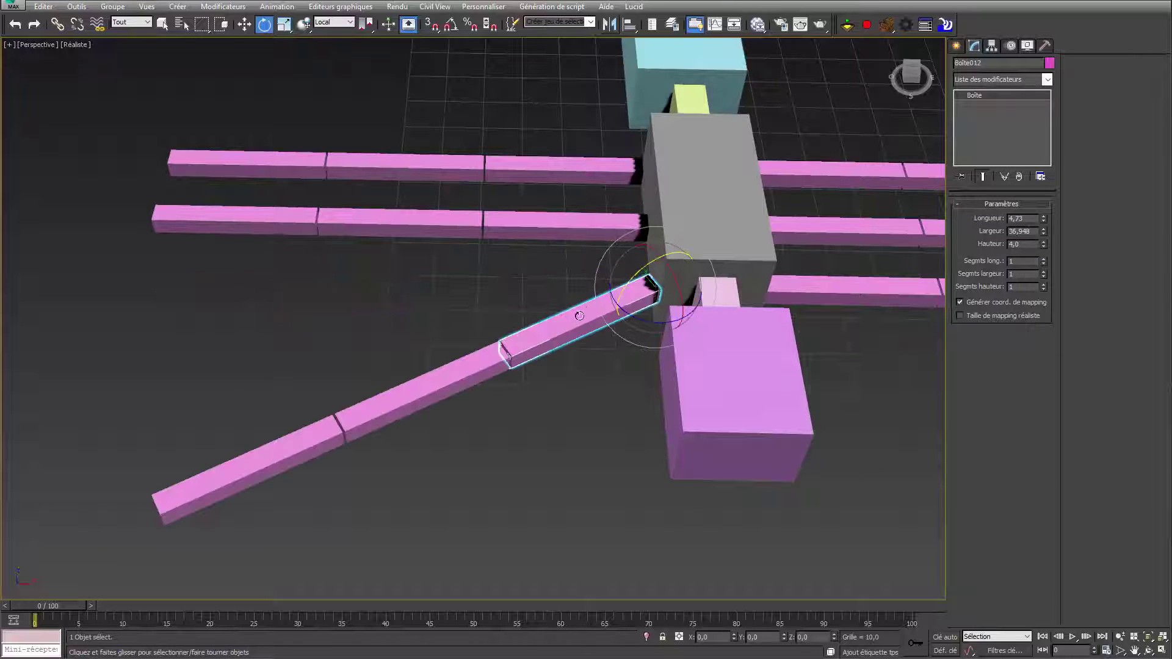
alt+middle_drag(575, 312, 513, 339)
Step: Delete the three straight legs on the opposite side of the gray box
click(382, 332)
drag(541, 204, 947, 403)
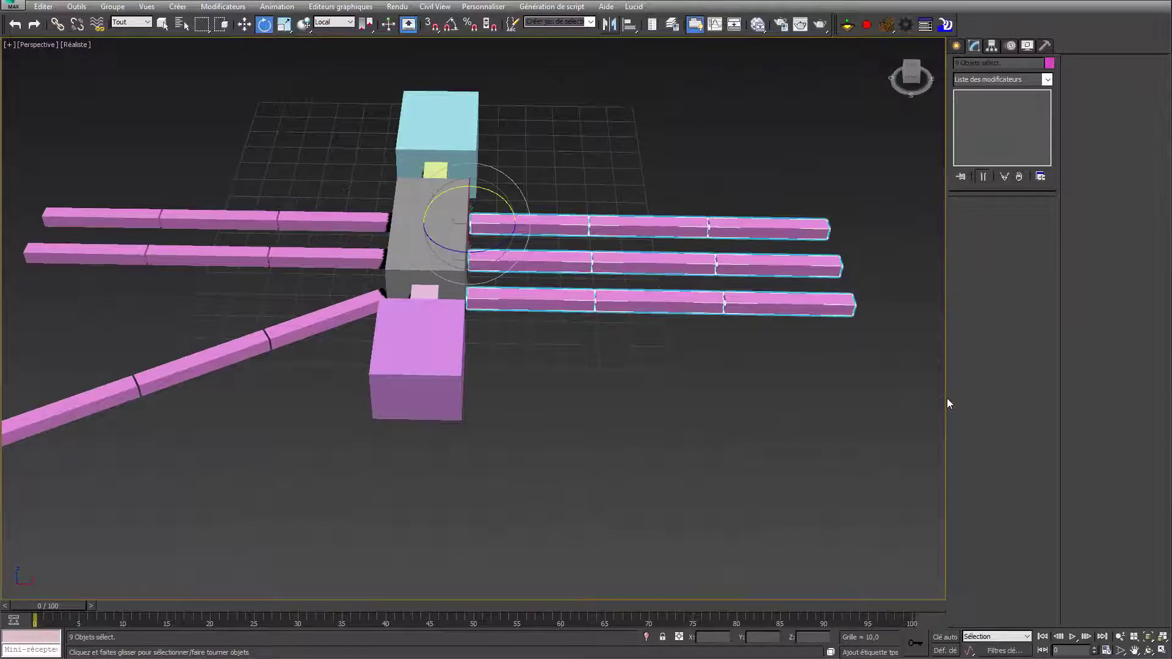
key(Delete)
alt+middle_drag(601, 419, 647, 410)
Step: Rotate the base segment of the leg nearest the turquoise box so the leg swings toward that box
click(511, 208)
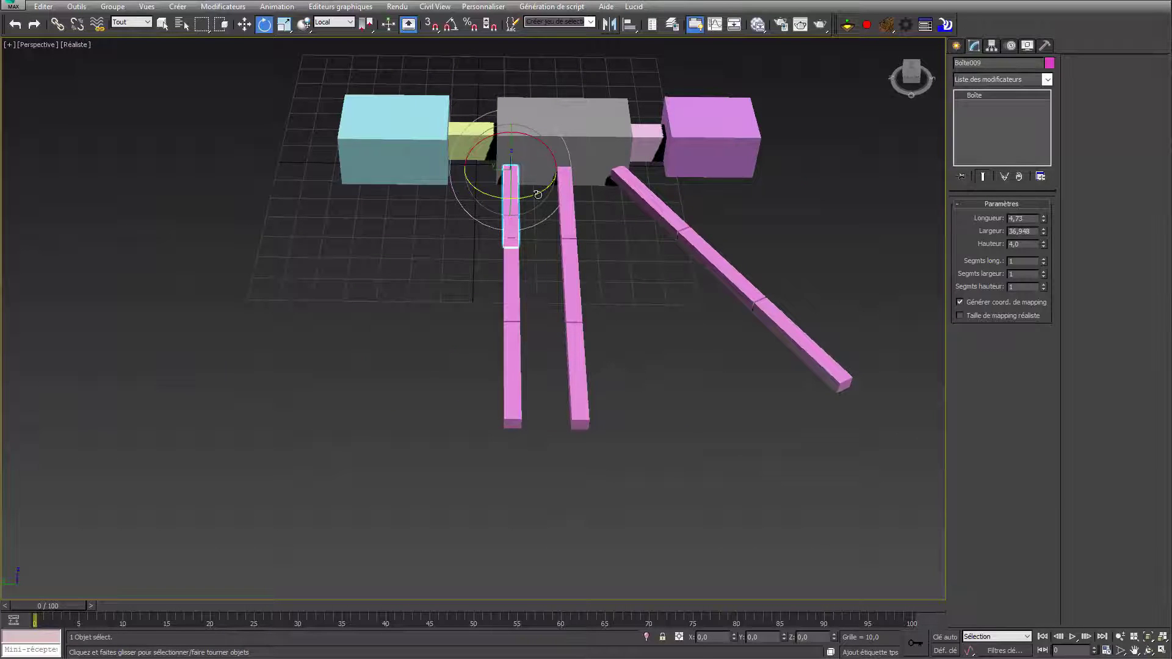
drag(535, 212, 506, 204)
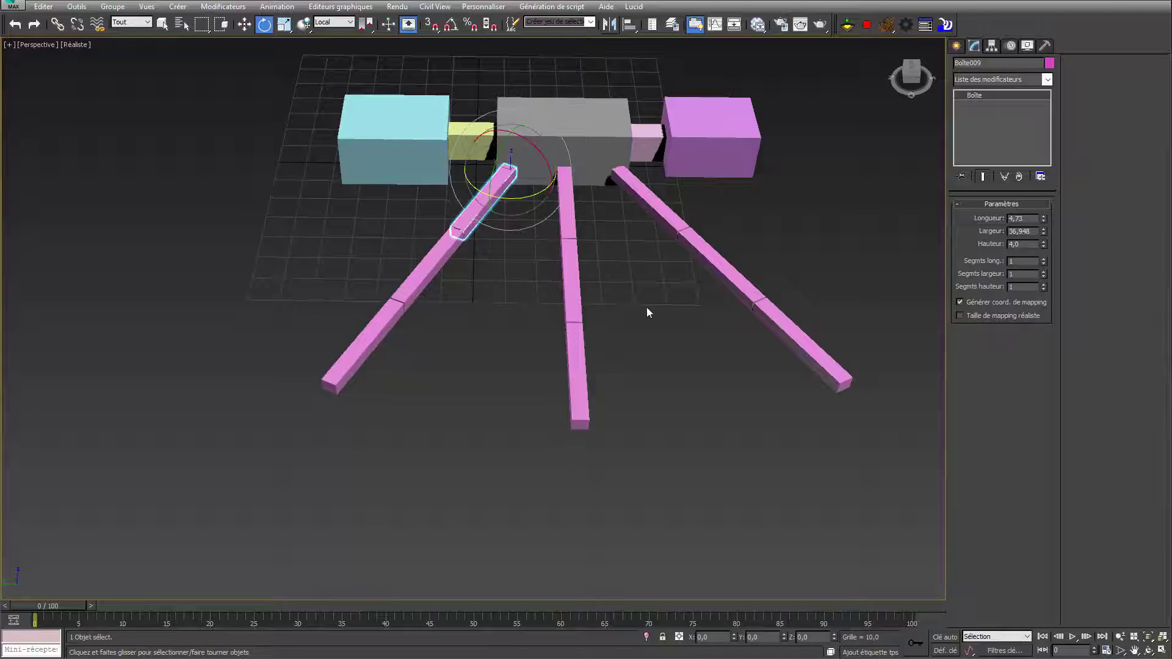
alt+middle_drag(646, 306, 467, 330)
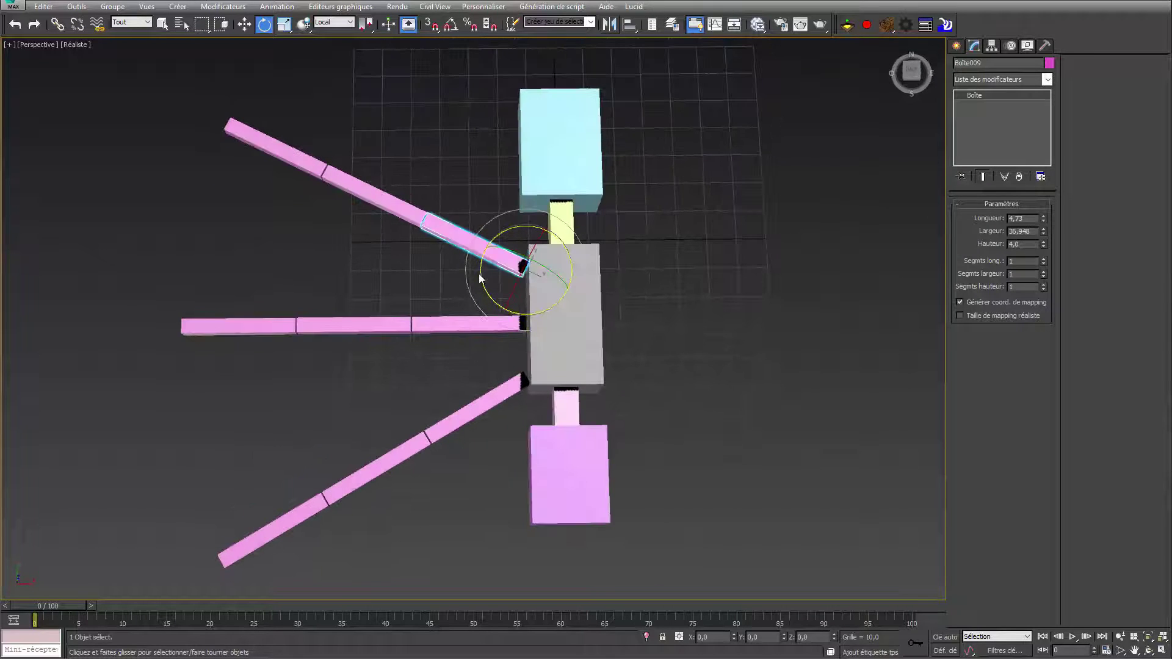
drag(484, 280, 506, 271)
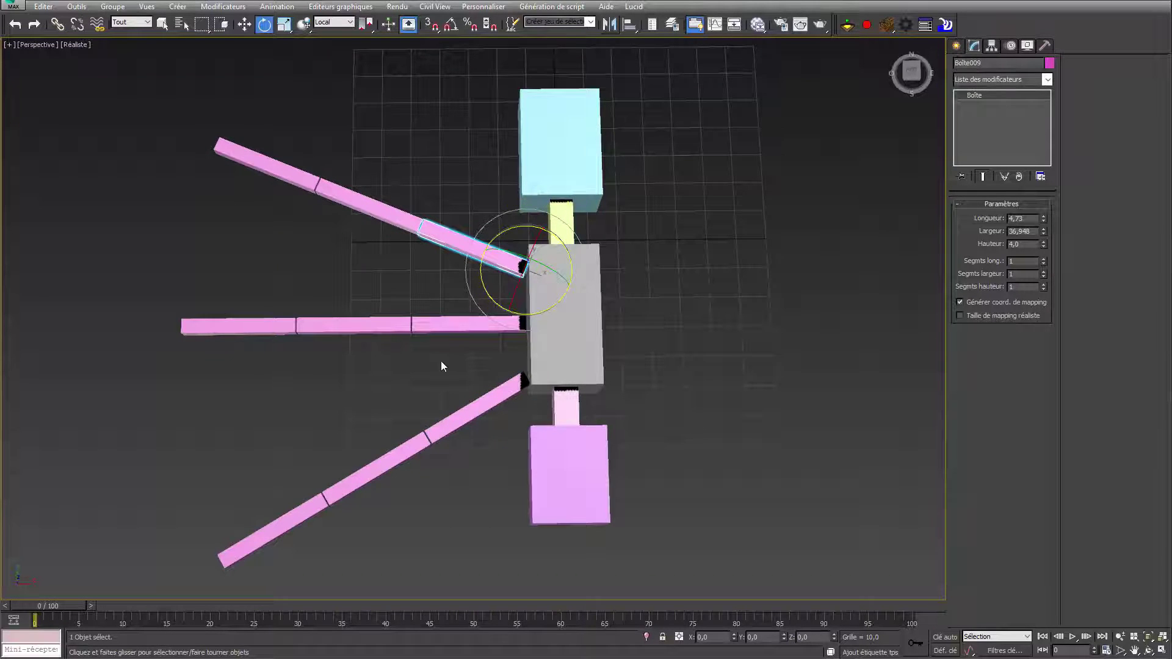
alt+middle_drag(442, 369, 452, 309)
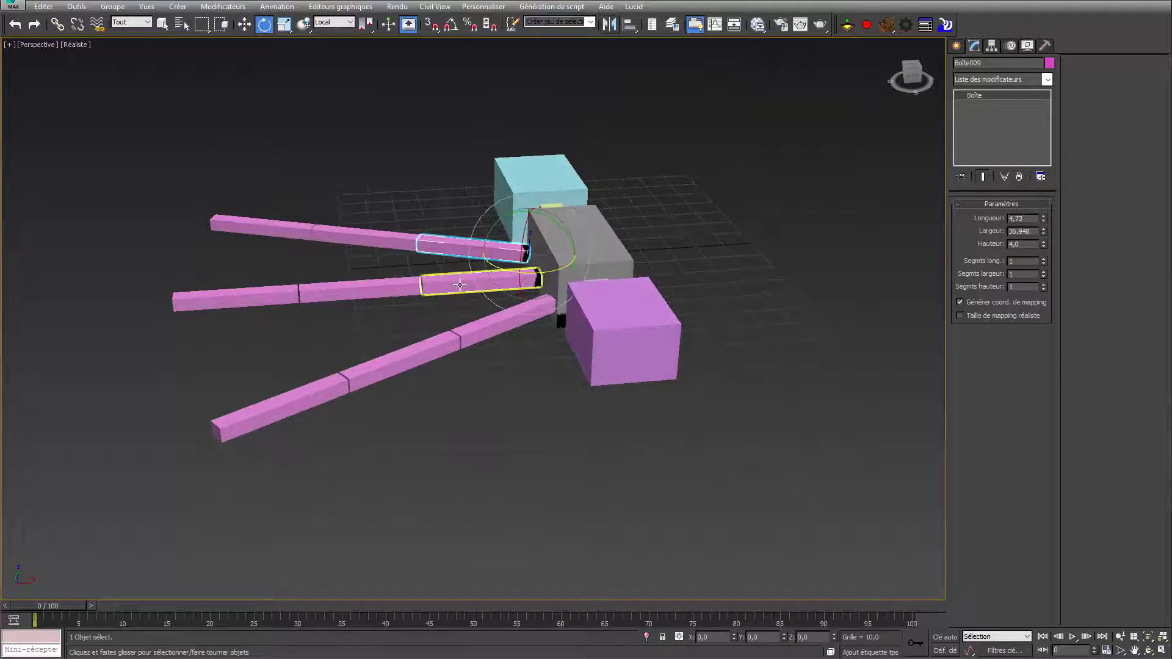
Step: Select the base segments of all three legs and rotate them together so the legs rise from the body
ctrl+click(460, 284)
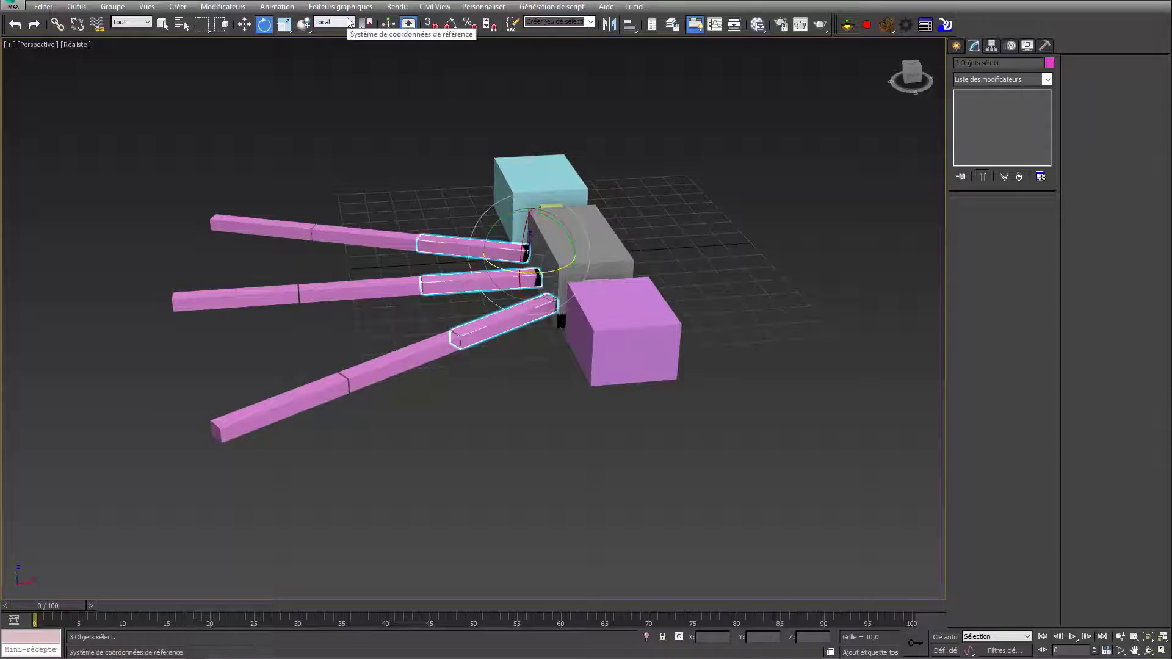
alt+middle_drag(404, 116, 459, 199)
drag(459, 199, 456, 190)
alt+middle_drag(455, 190, 451, 150)
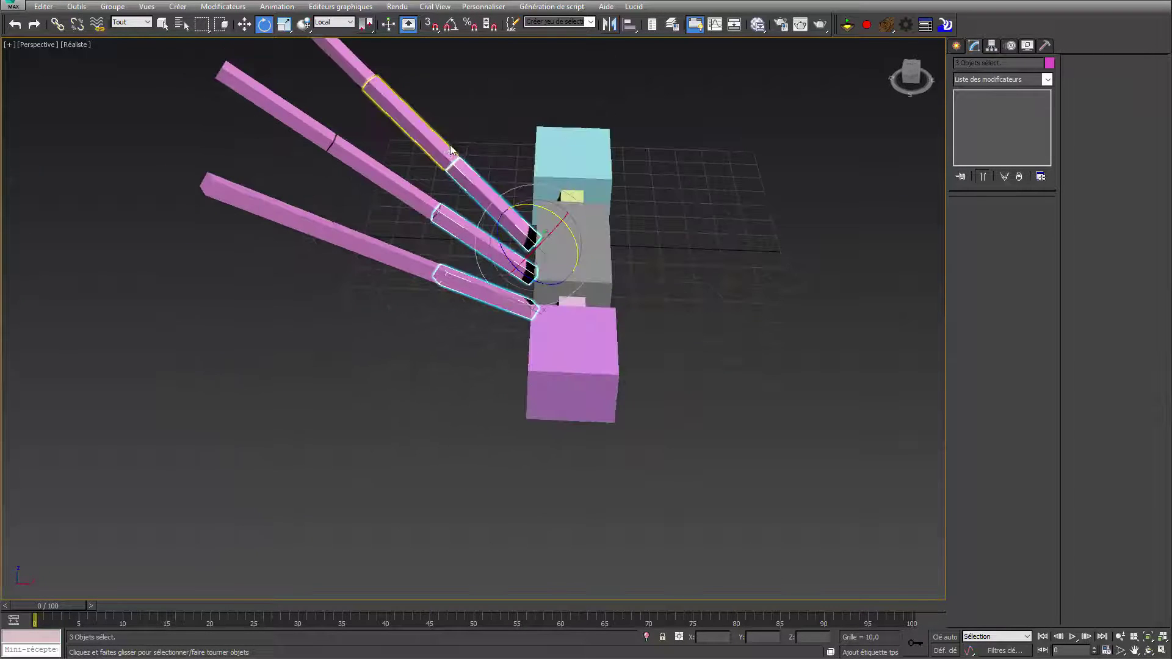
Step: Select the middle segments of the three legs and rotate them downward to bend the knees
click(441, 143)
ctrl+click(398, 196)
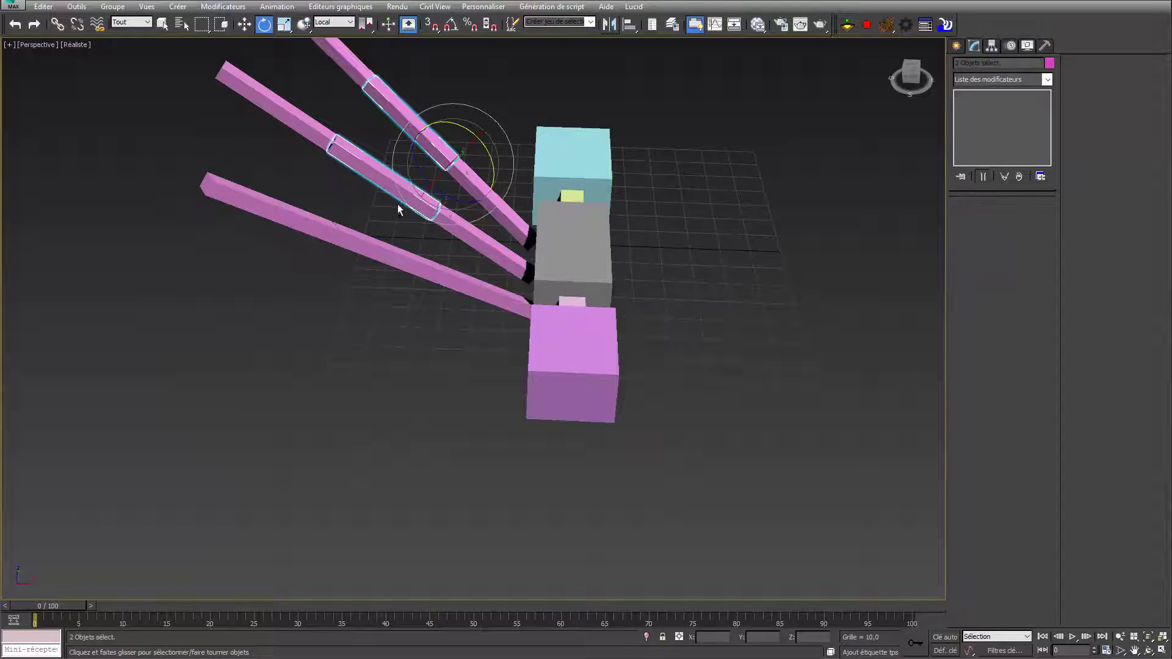
ctrl+click(380, 256)
drag(495, 151, 470, 142)
alt+middle_drag(471, 142, 479, 106)
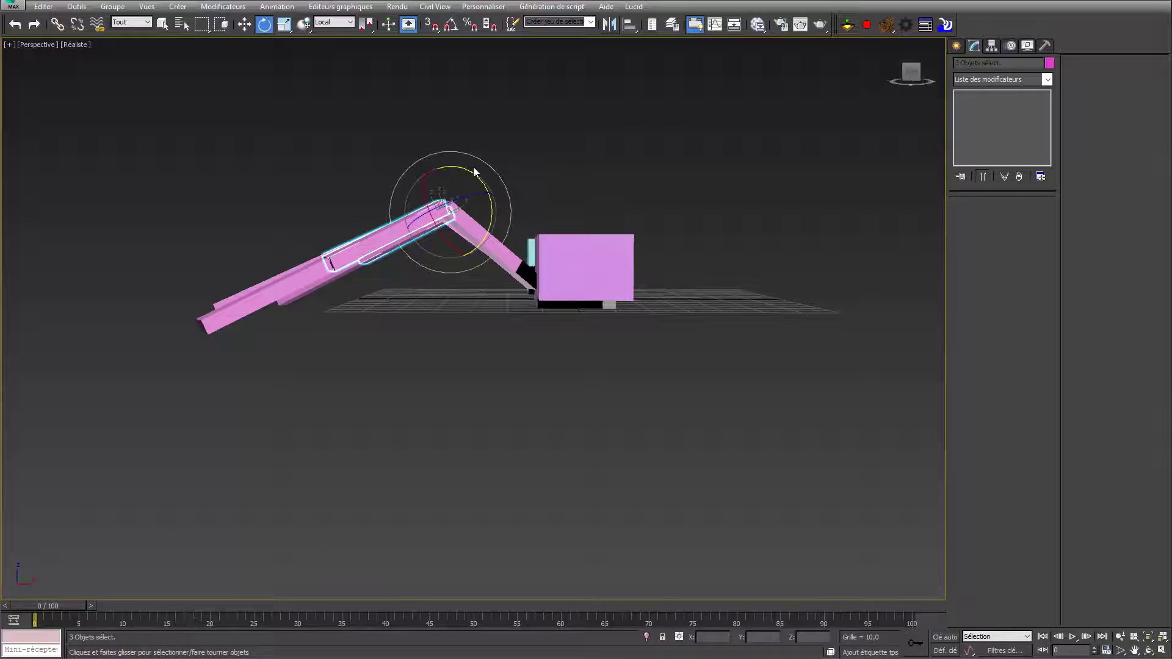
Step: Select the end segments of the three legs and rotate them together to a shallower slope than the middle segments
click(211, 320)
alt+middle_drag(210, 320, 271, 247)
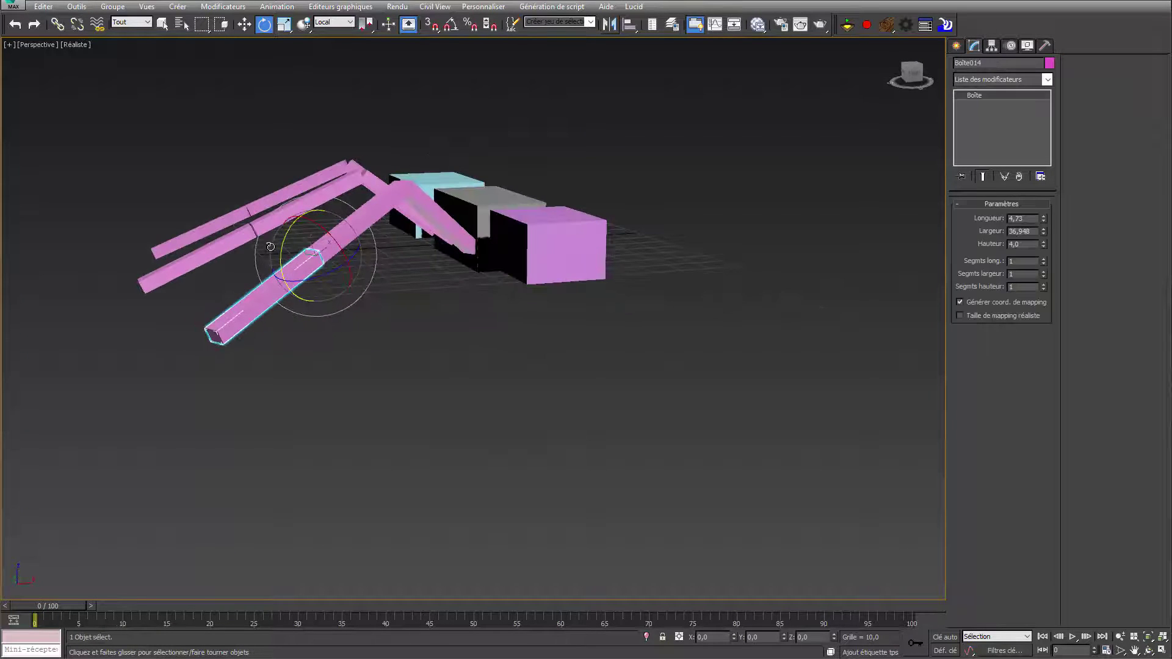
ctrl+click(226, 242)
ctrl+click(226, 243)
alt+middle_drag(412, 240, 391, 223)
drag(280, 195, 282, 194)
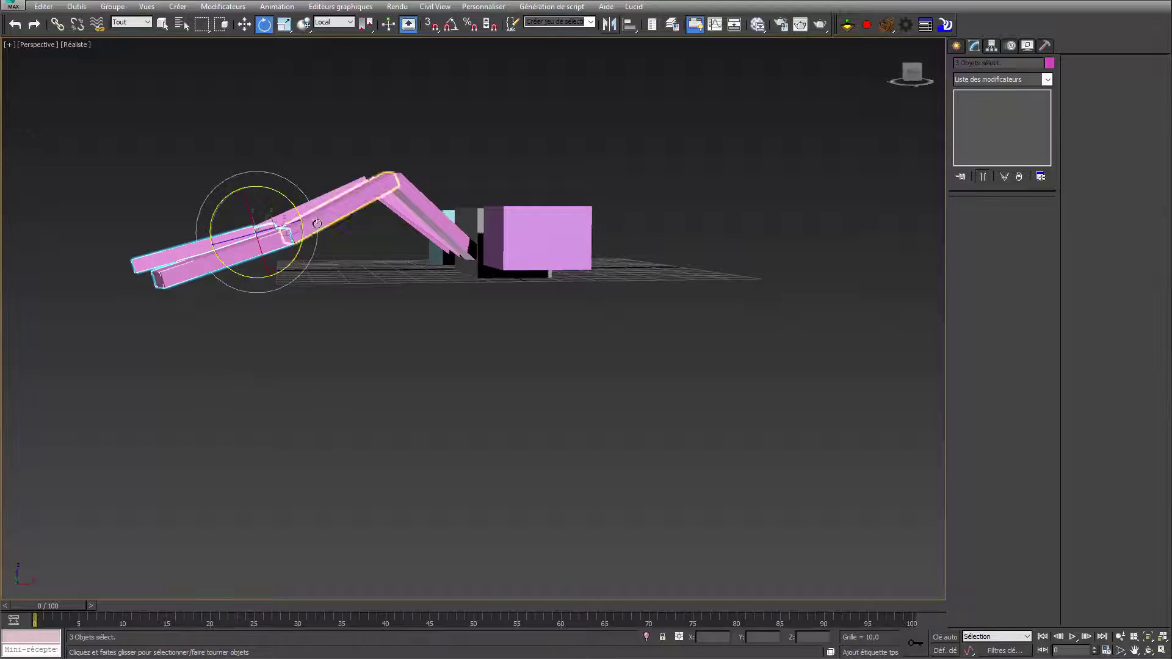
alt+middle_drag(282, 194, 396, 259)
click(516, 248)
alt+middle_drag(516, 247, 570, 361)
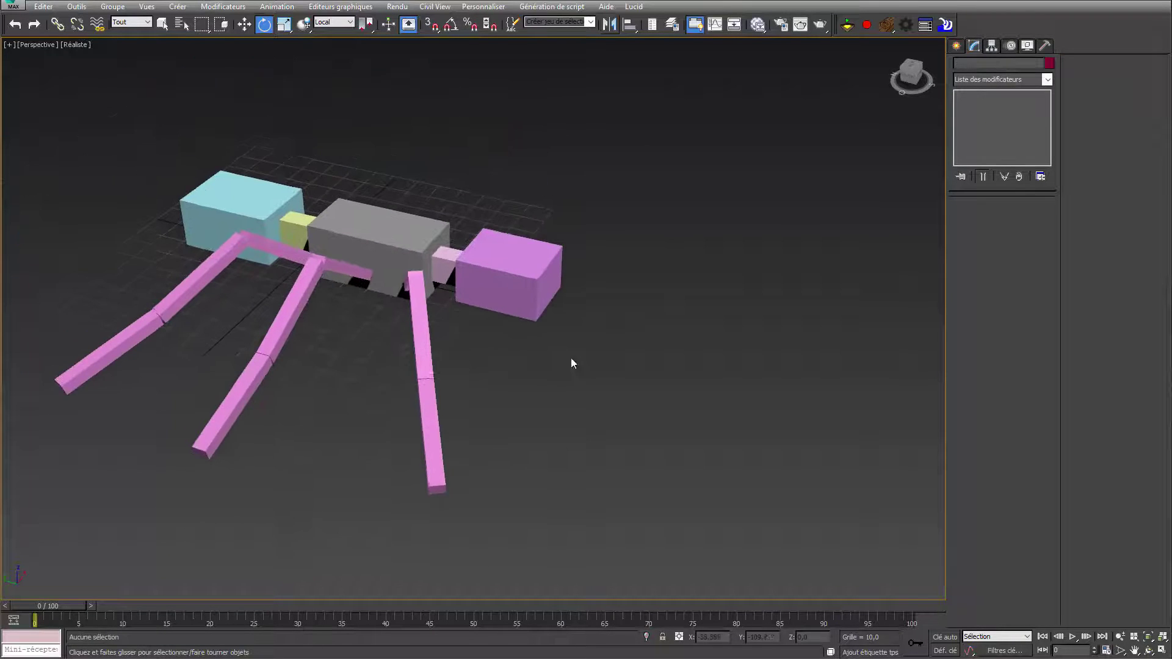
Step: Create a ground plane about 324 by 315 units beneath the whole ant
scroll(571, 361, up, 3)
click(957, 47)
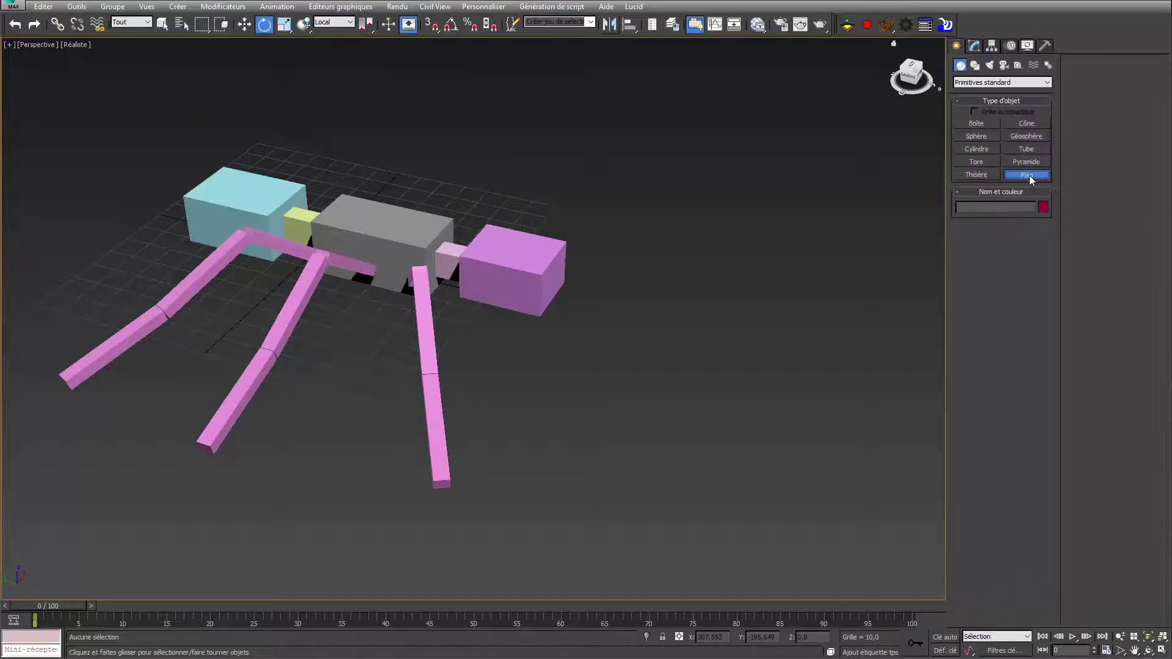
click(1028, 175)
scroll(788, 245, down, 3)
drag(365, 97, 660, 498)
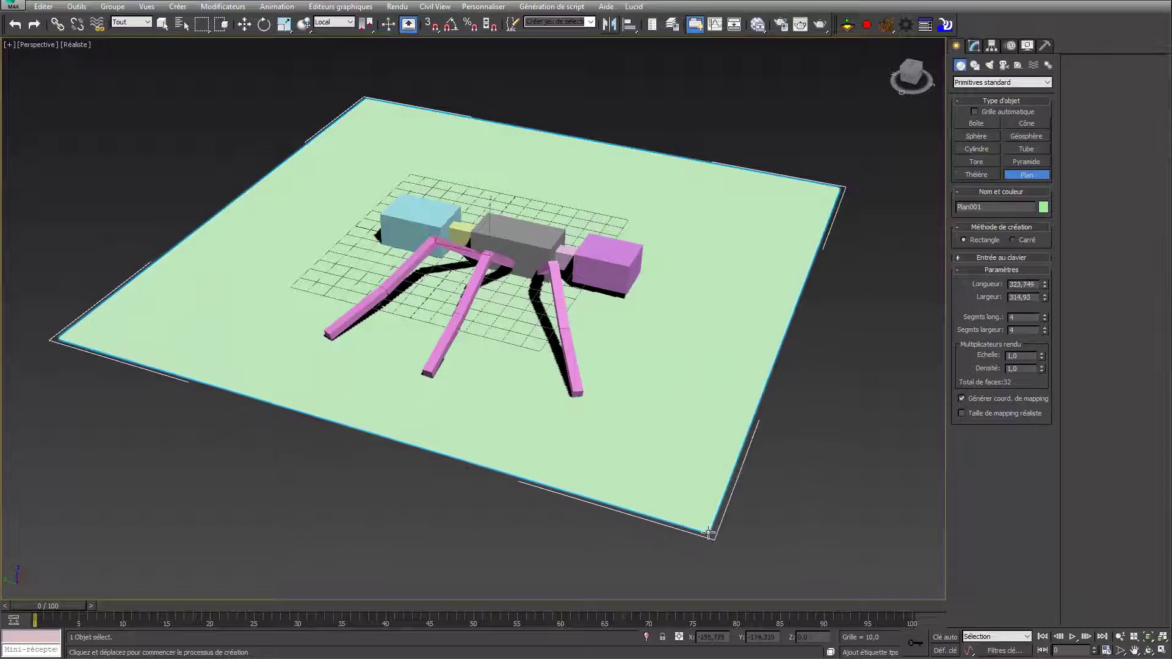
mouse_move(660, 497)
alt+middle_down()
mouse_move(536, 400)
mouse_move(397, 326)
alt+middle_up()
alt+middle_drag(419, 268, 409, 327)
scroll(409, 327, up, 2)
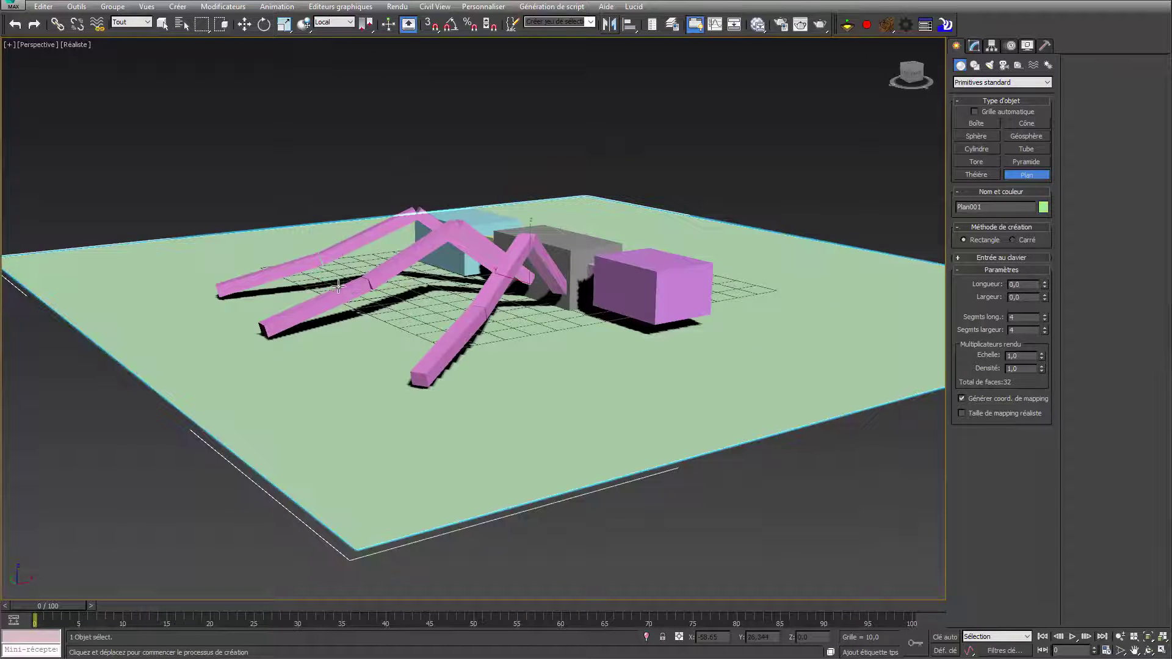
Step: Rotate the three legs' end segments to rest the feet on the ground plane, and delete the plane
right_click(343, 295)
click(344, 296)
key(e)
ctrl+click(269, 272)
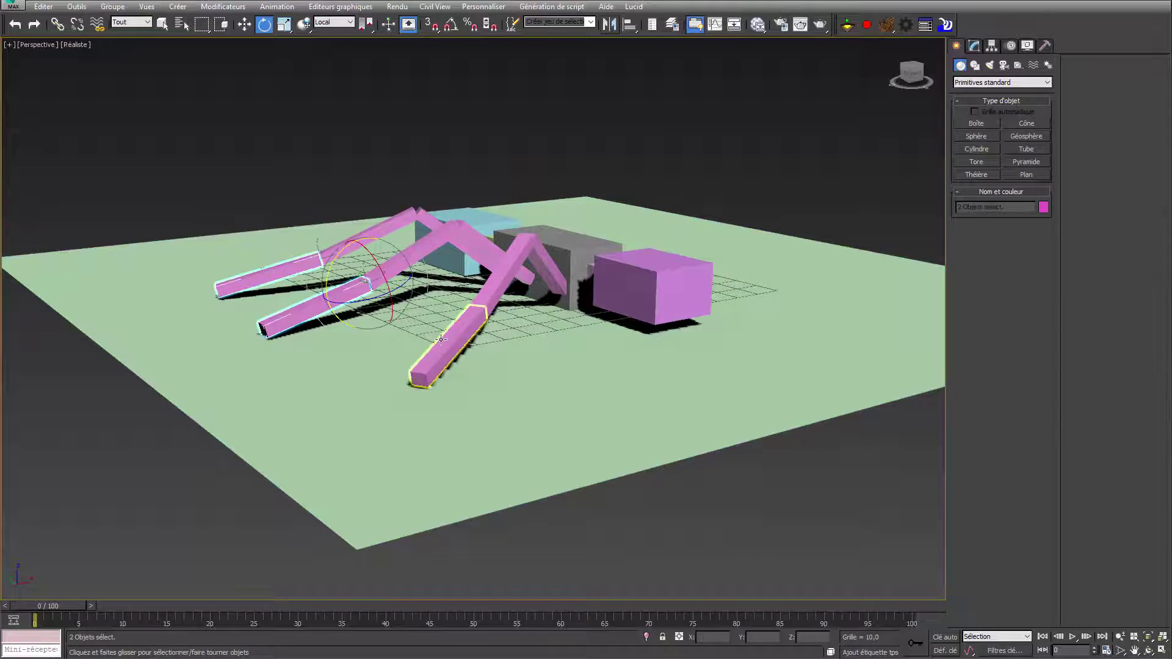
alt+middle_drag(490, 318, 406, 240)
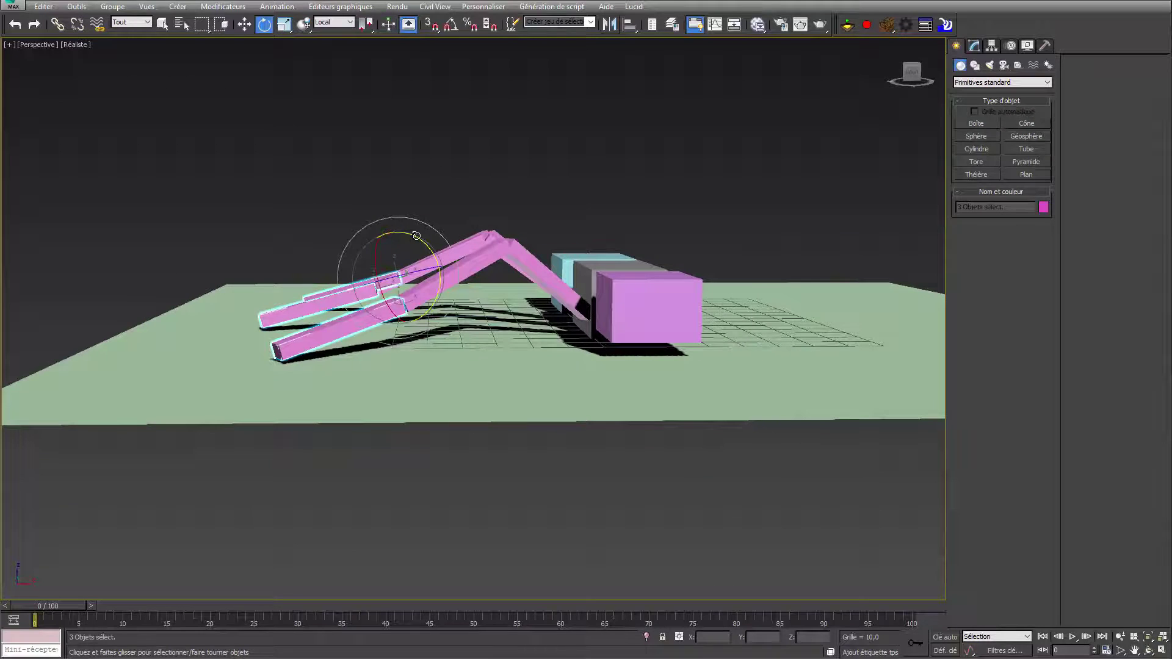
drag(416, 235, 418, 289)
alt+middle_drag(419, 289, 459, 140)
click(458, 140)
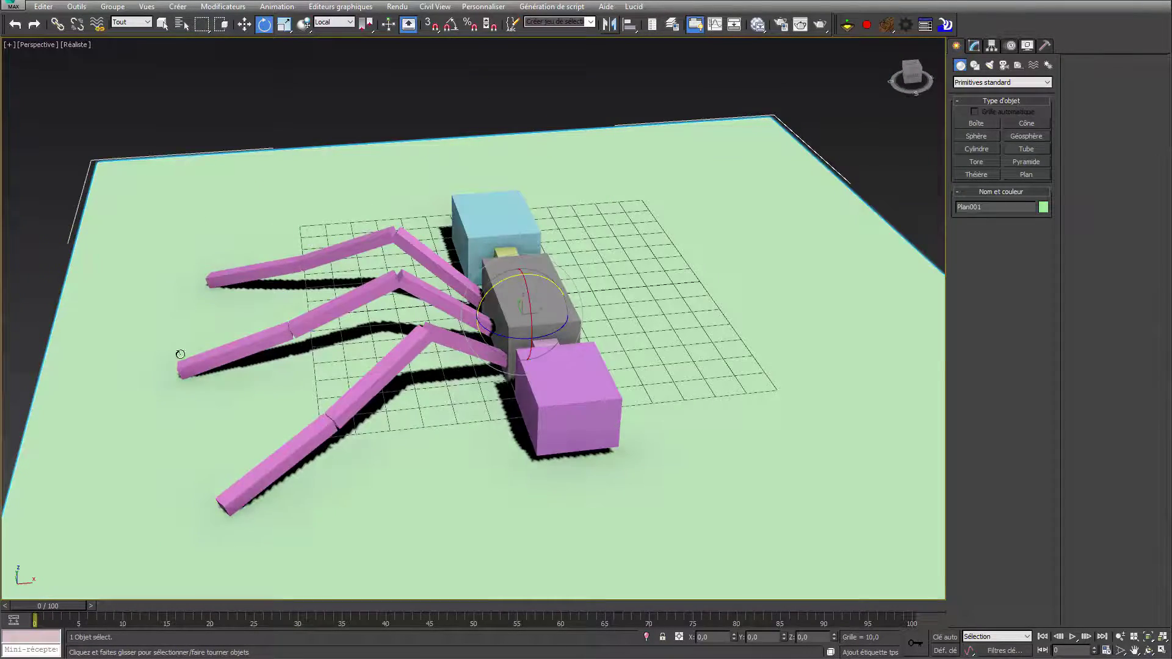
key(Delete)
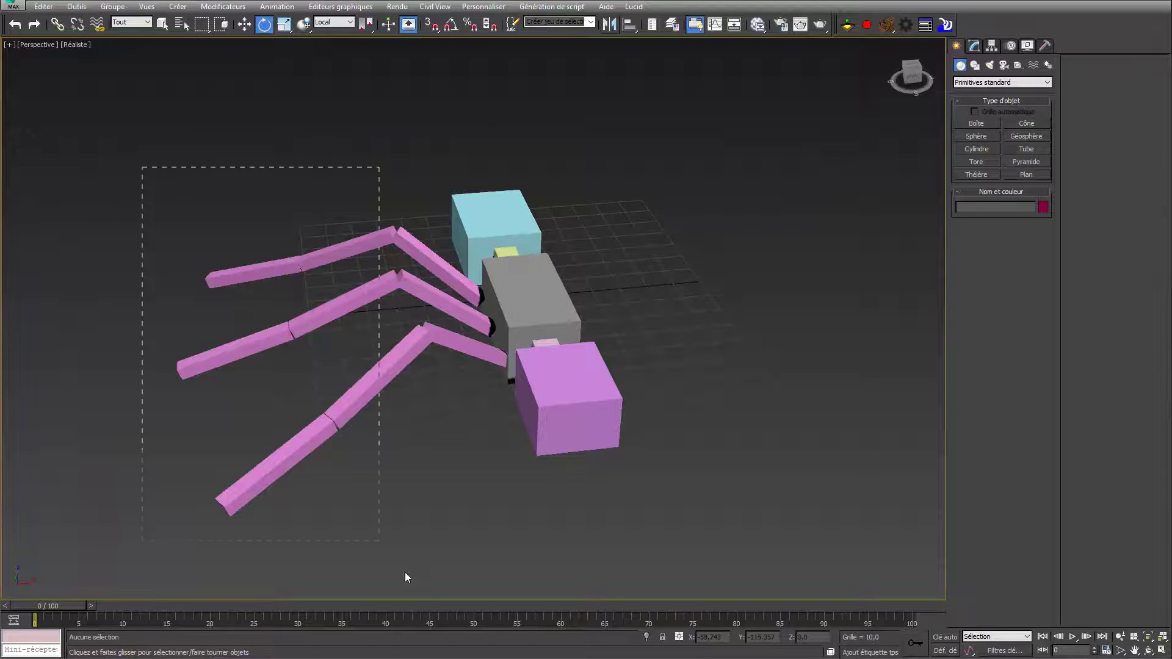
Step: Select all nine leg segments and set the Move tool to the Parent reference coordinate system, using the coordinate system's center
drag(449, 598, 449, 599)
right_click(433, 418)
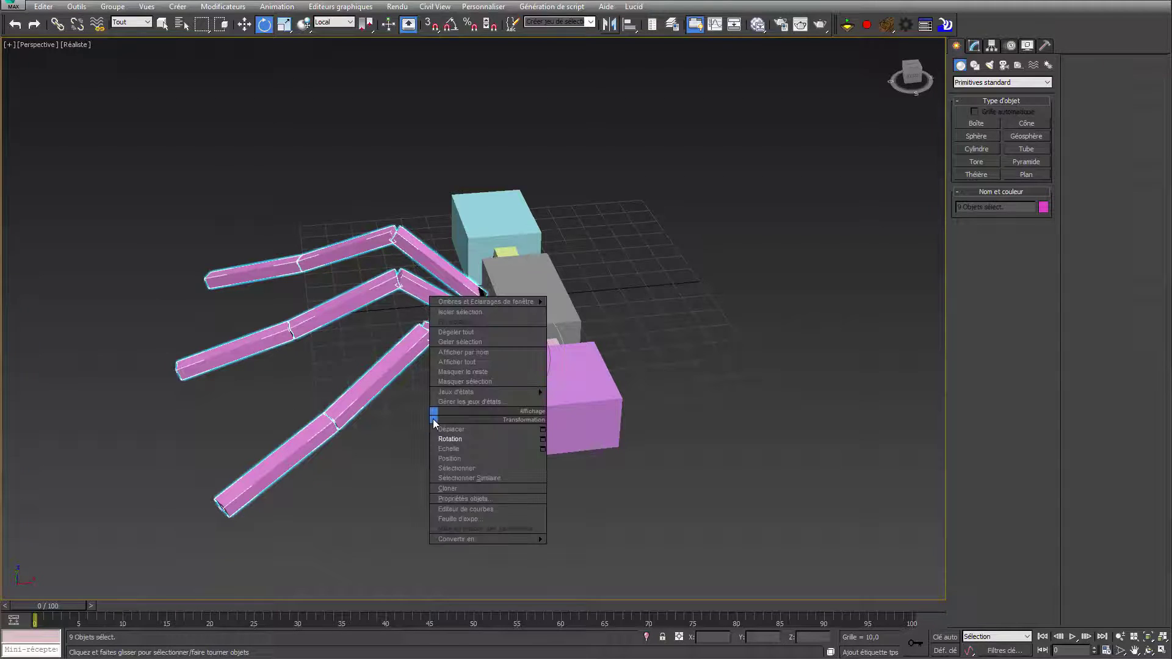
click(451, 430)
alt+middle_drag(473, 445, 452, 444)
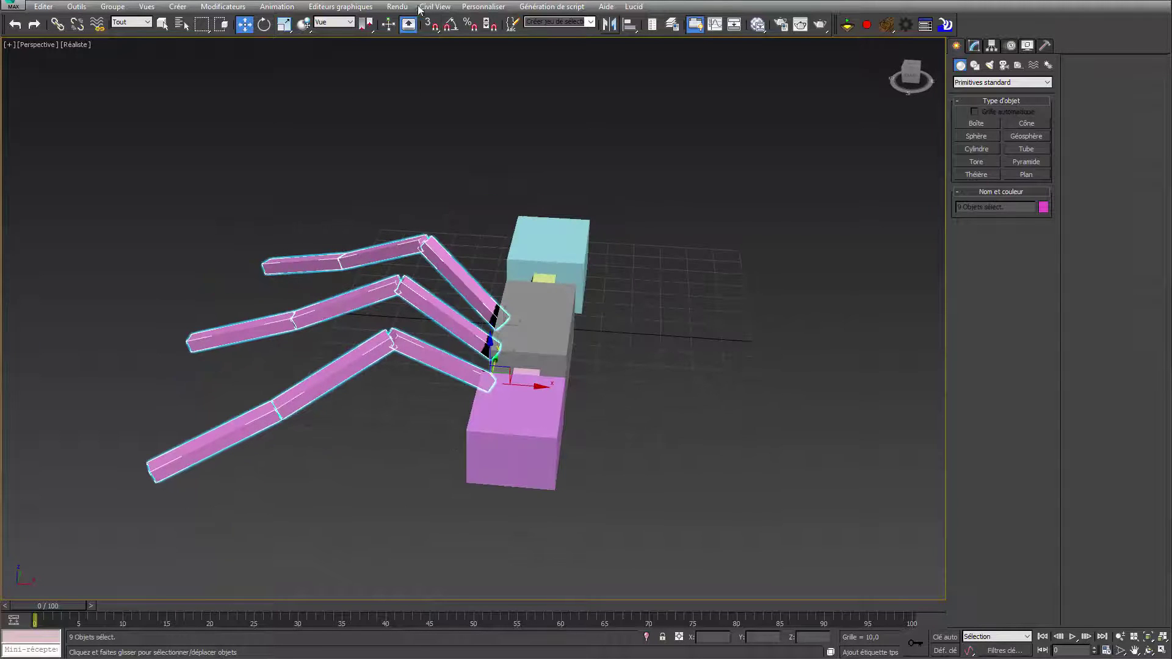
click(335, 22)
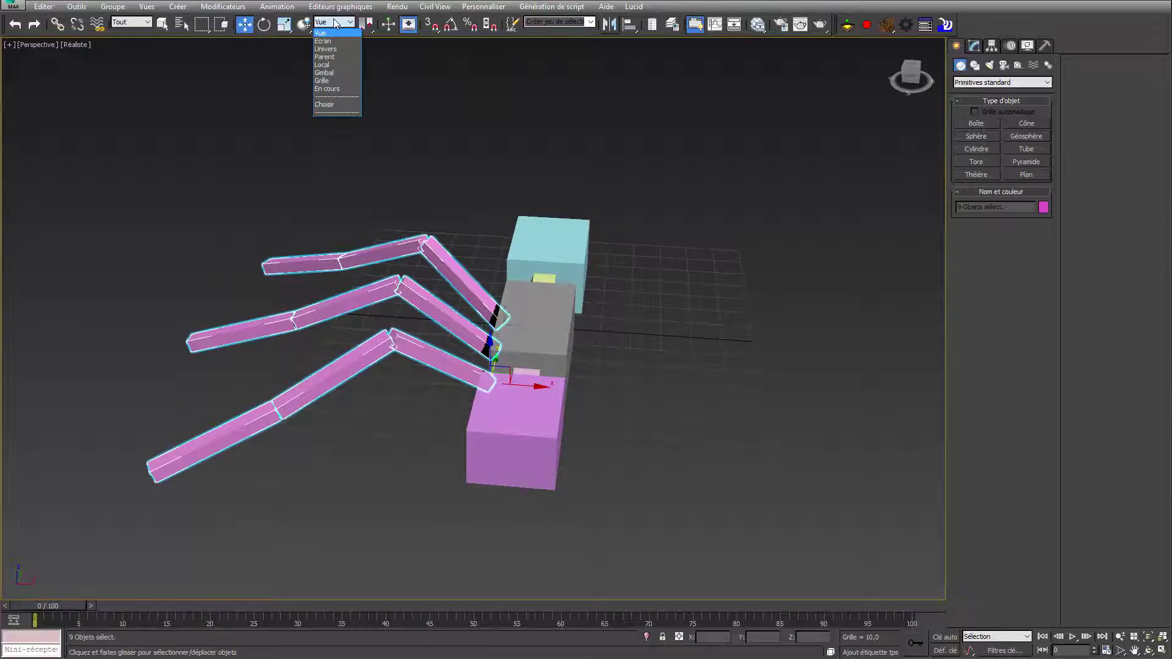
click(342, 56)
drag(366, 25, 373, 84)
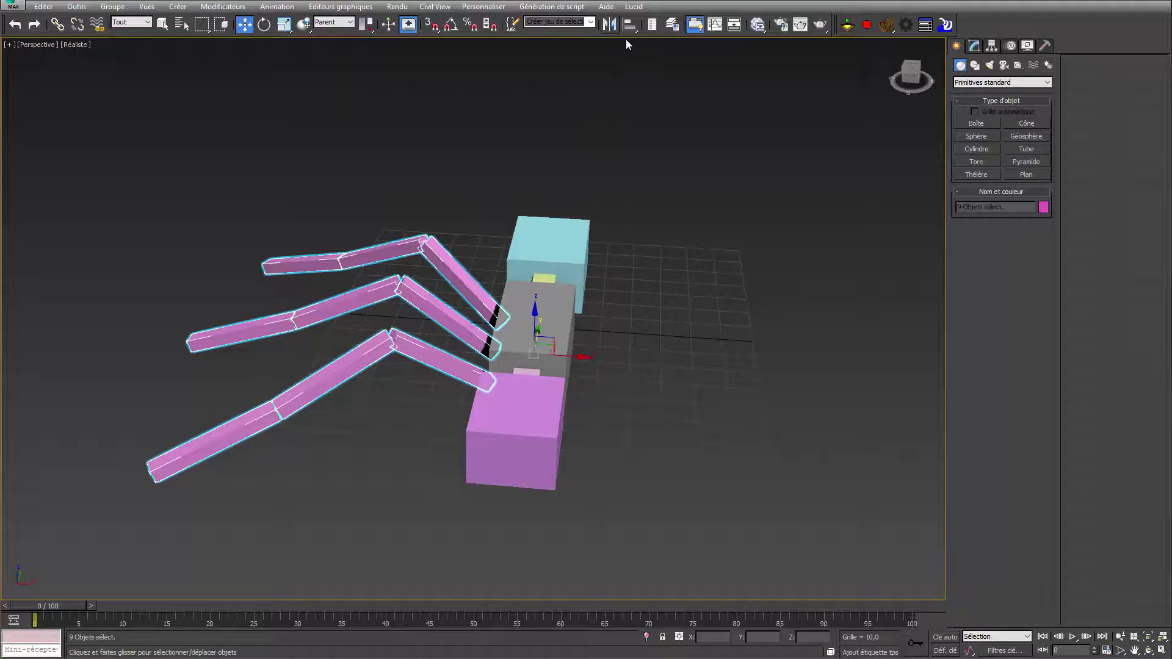
Step: Mirror the nine selected leg segments along the X axis as a copy to the other side of the body
click(609, 24)
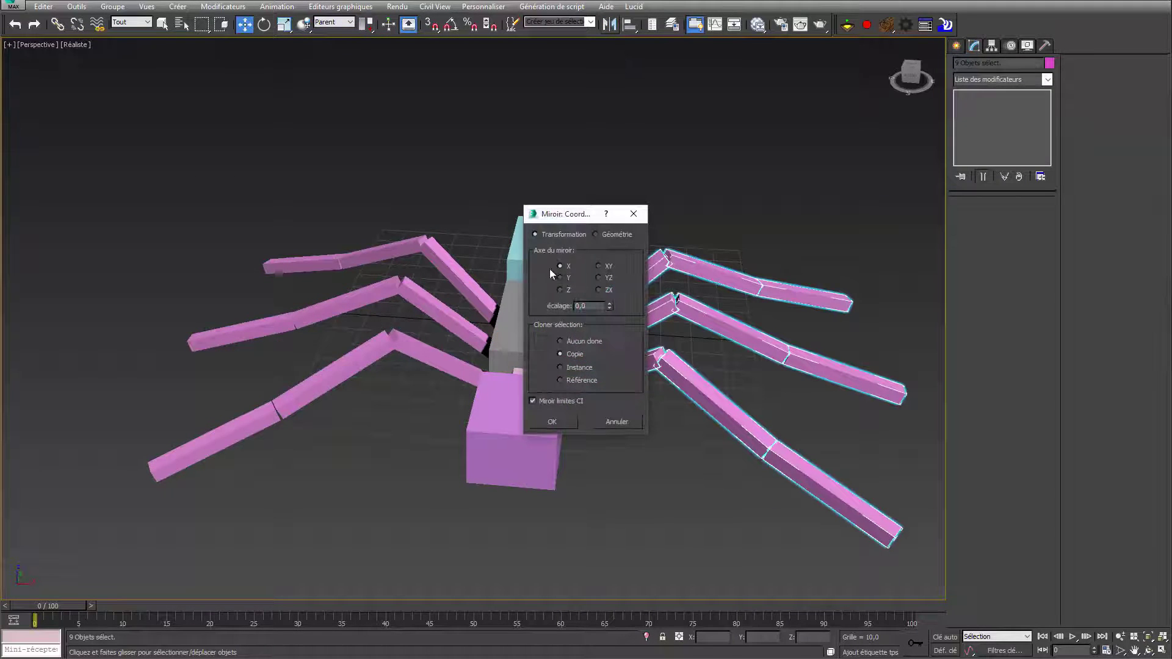
click(549, 422)
alt+middle_drag(627, 449, 427, 275)
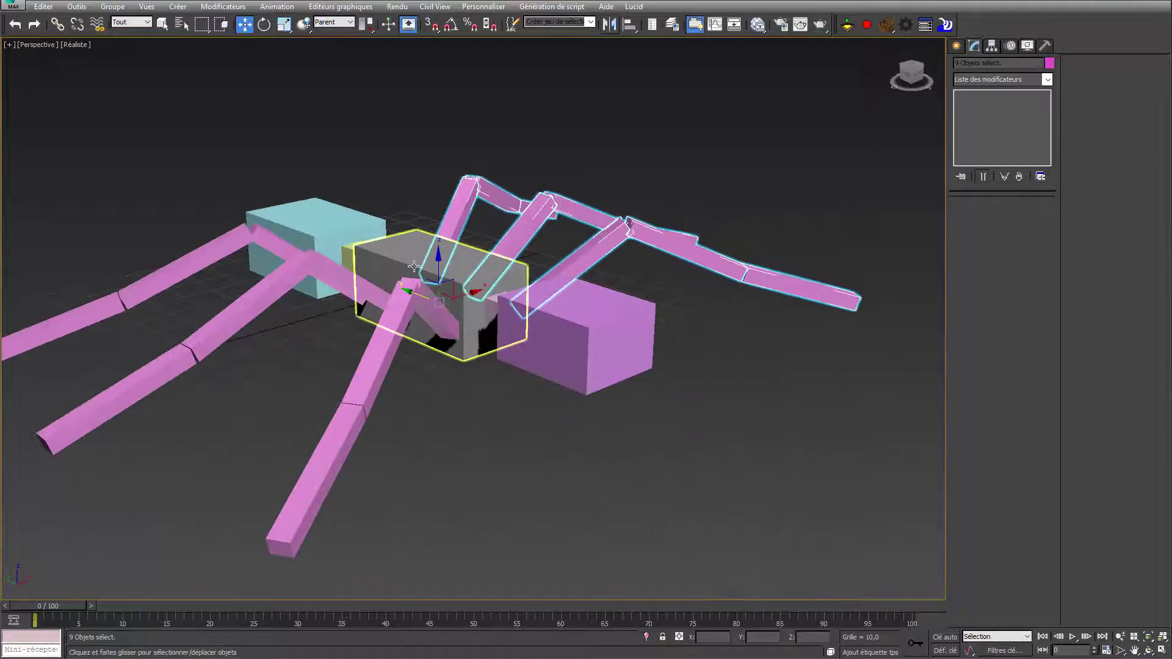
key(ctrl+a)
middle_drag(511, 243, 636, 269)
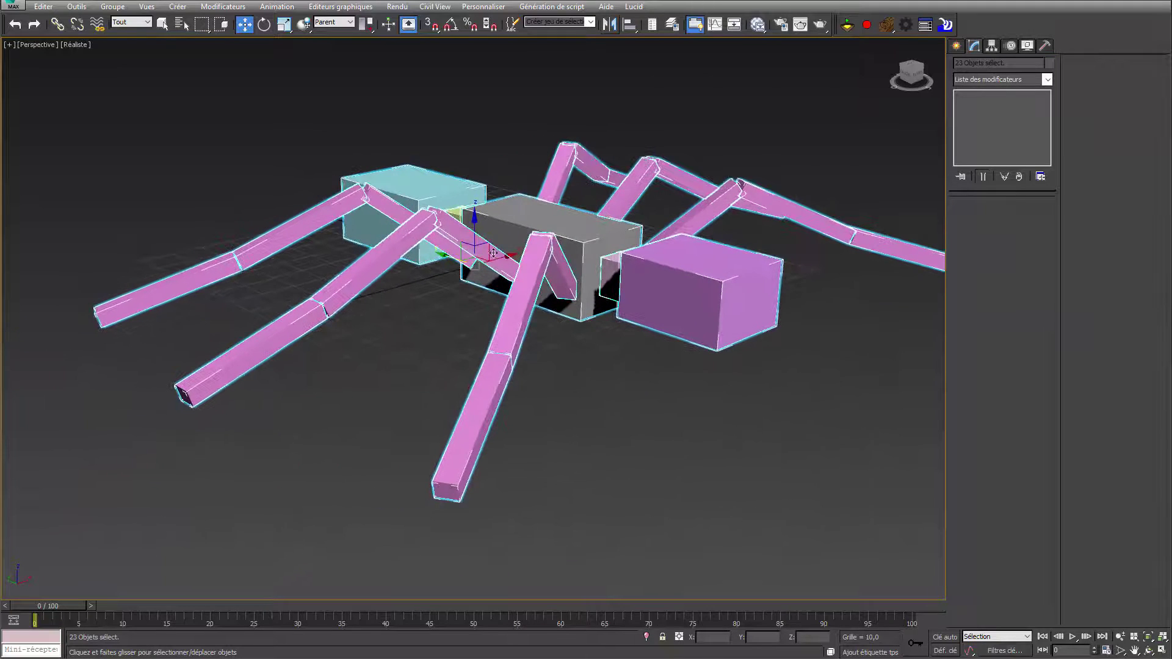
Step: Rotate the cyan abdomen box and its yellow connector so the abdomen tilts upward
click(440, 200)
right_click(439, 202)
click(459, 213)
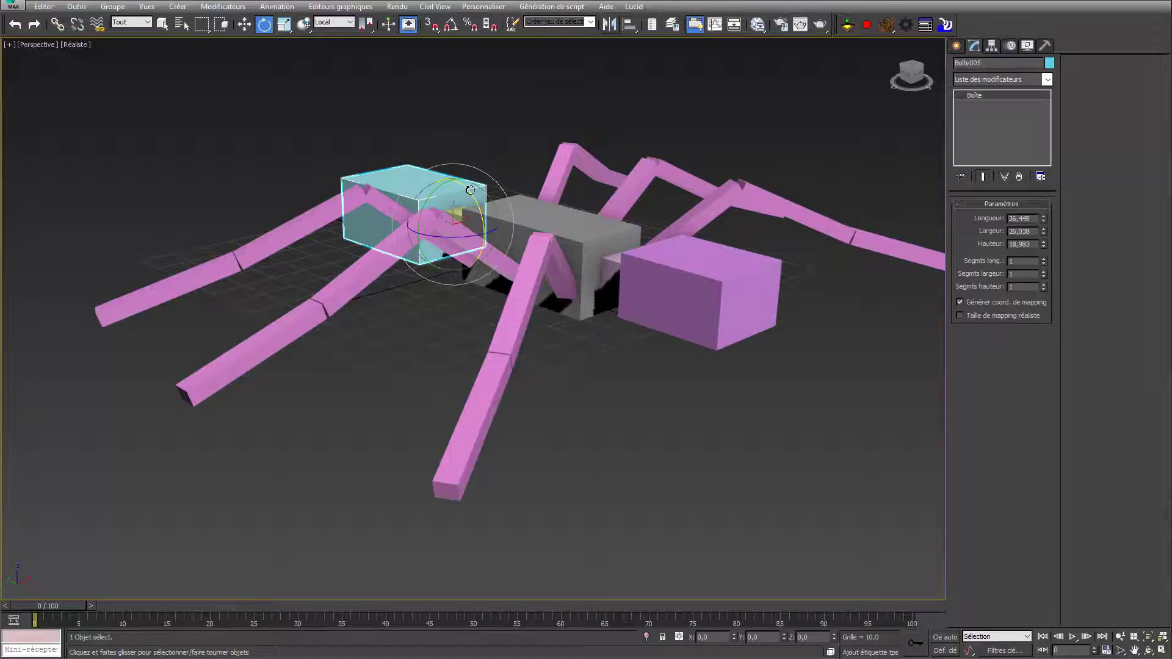
drag(474, 194, 504, 228)
click(458, 214)
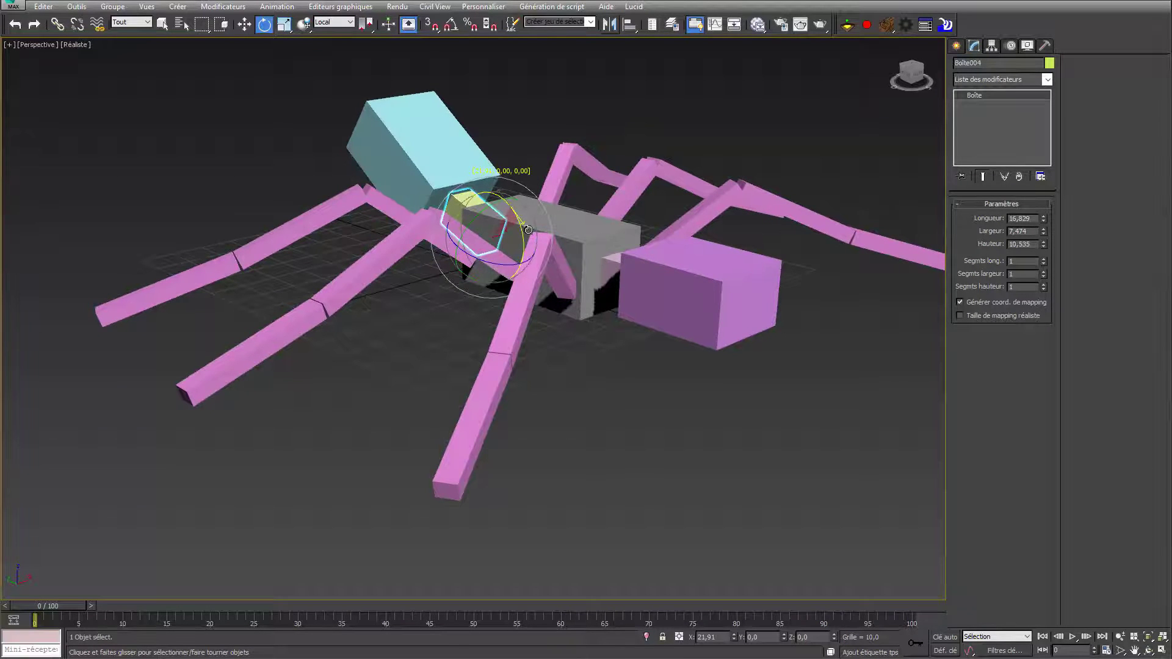
Step: Rotate the small connector between the thorax and the purple head box to tilt the head, and select the head
click(624, 263)
drag(635, 246, 672, 253)
click(676, 229)
middle_drag(709, 269, 641, 311)
Step: Create a long, thin box with AutoGrid, projecting from the lower corner of the head's front face as a mandible
click(956, 46)
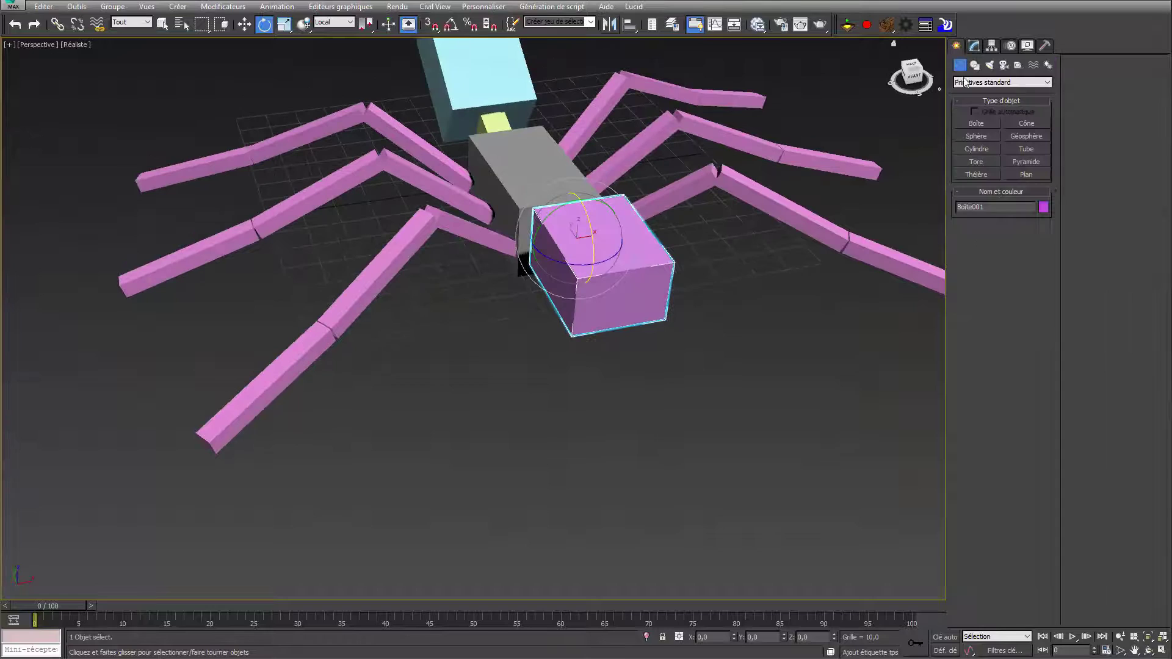
click(980, 123)
click(973, 114)
middle_drag(682, 299, 562, 302)
drag(442, 304, 505, 437)
Step: Convert the mandible box to an editable poly
key(e)
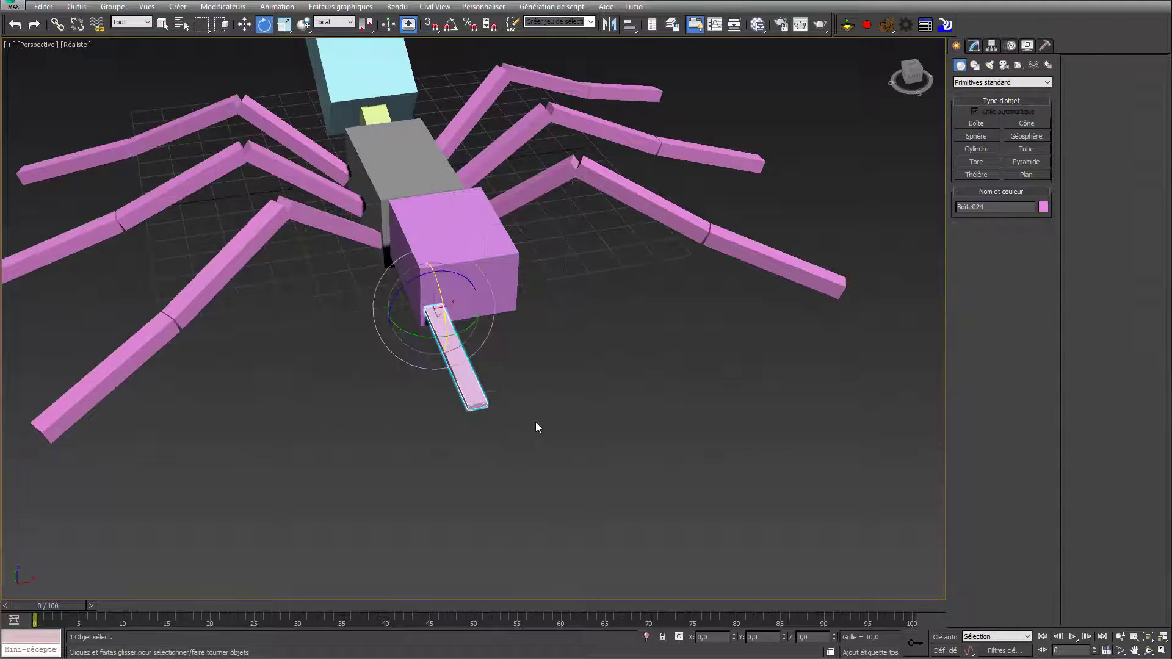
alt+middle_drag(536, 426, 489, 340)
right_click(475, 316)
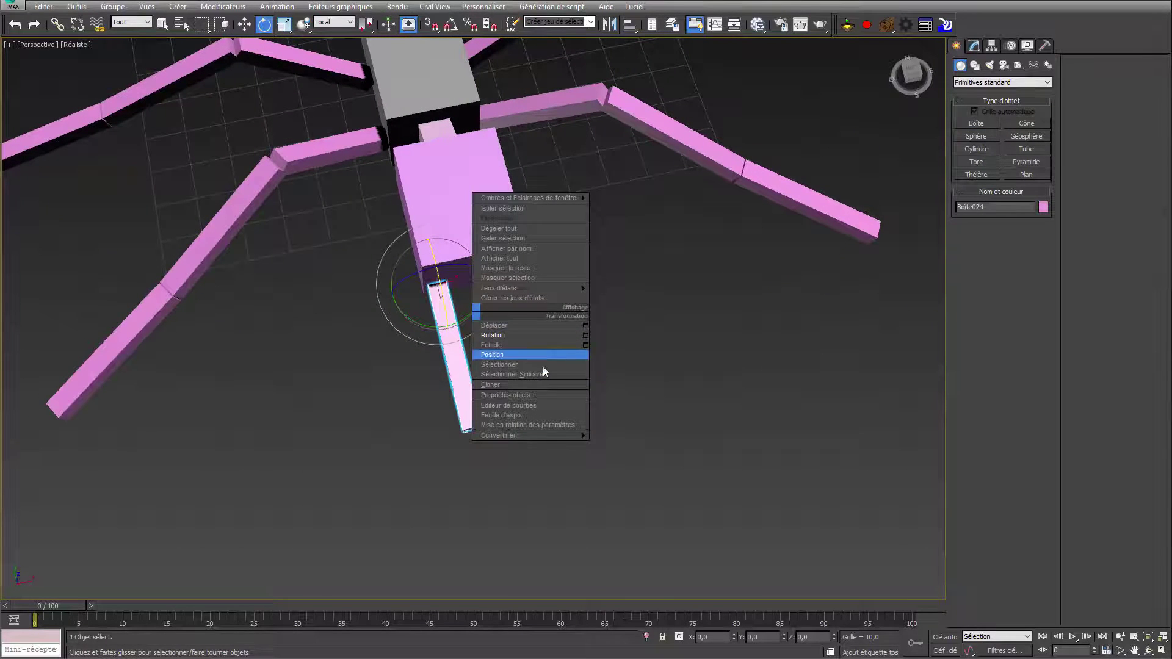
mouse_move(574, 436)
click(646, 448)
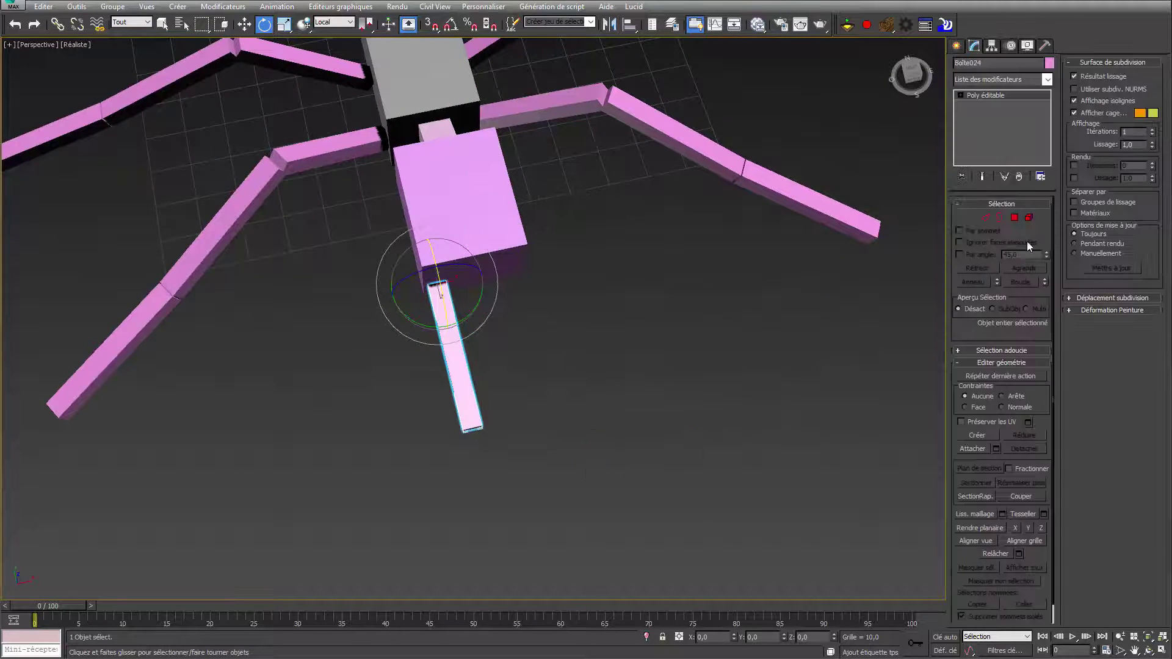
Step: Select the ring of the mandible's long edges and connect them to add an edge loop at mid-length
click(983, 221)
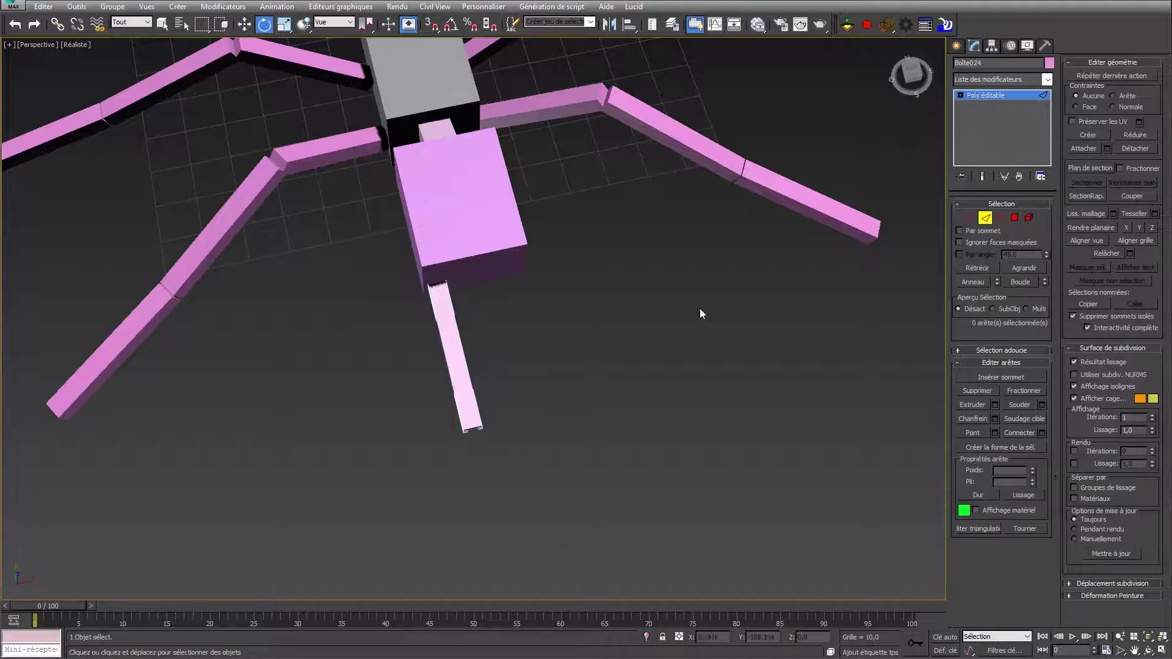
click(475, 364)
mouse_move(475, 365)
alt+middle_down()
mouse_move(464, 360)
mouse_move(625, 346)
mouse_move(459, 363)
alt+middle_up()
scroll(463, 350, down, 5)
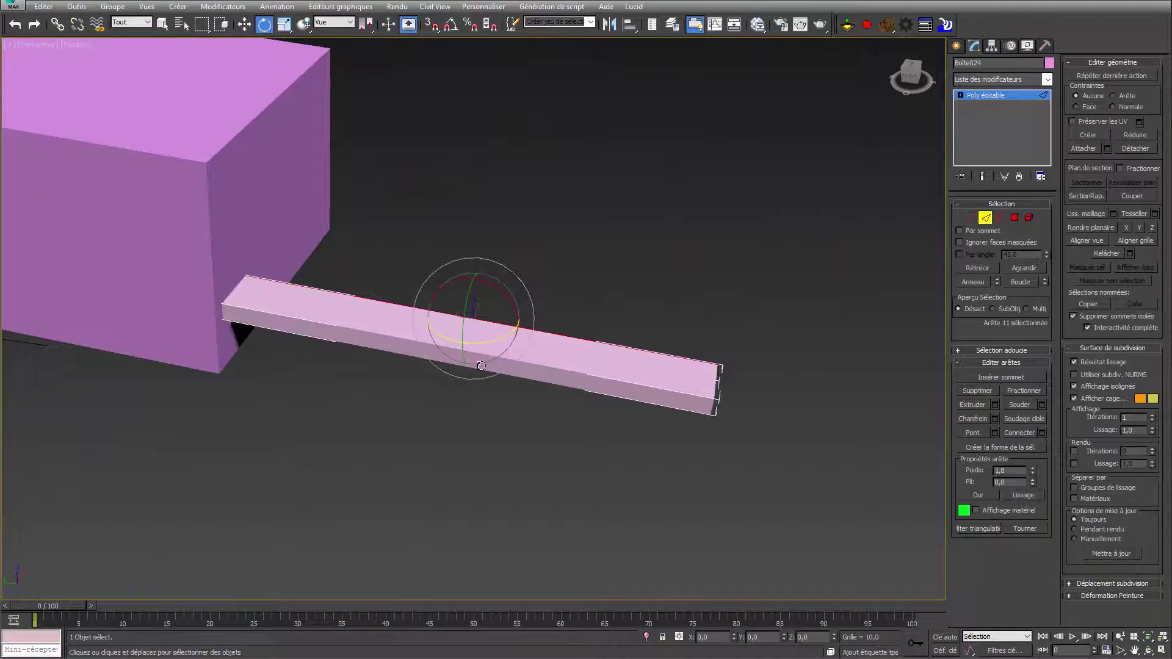
key(F4)
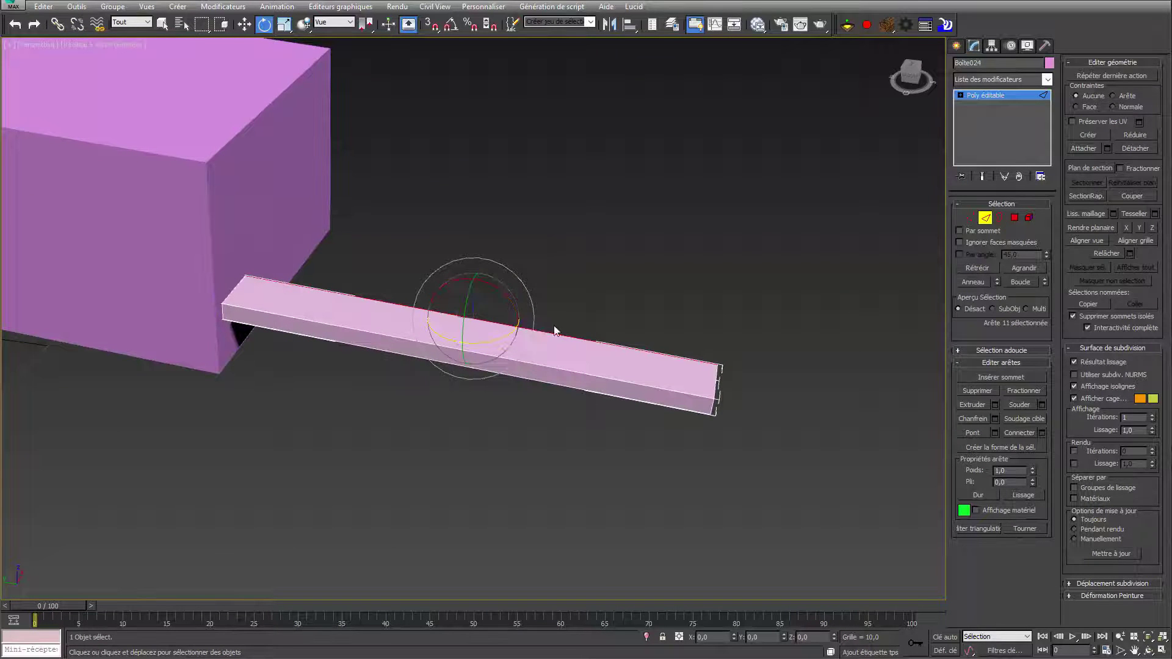
click(974, 282)
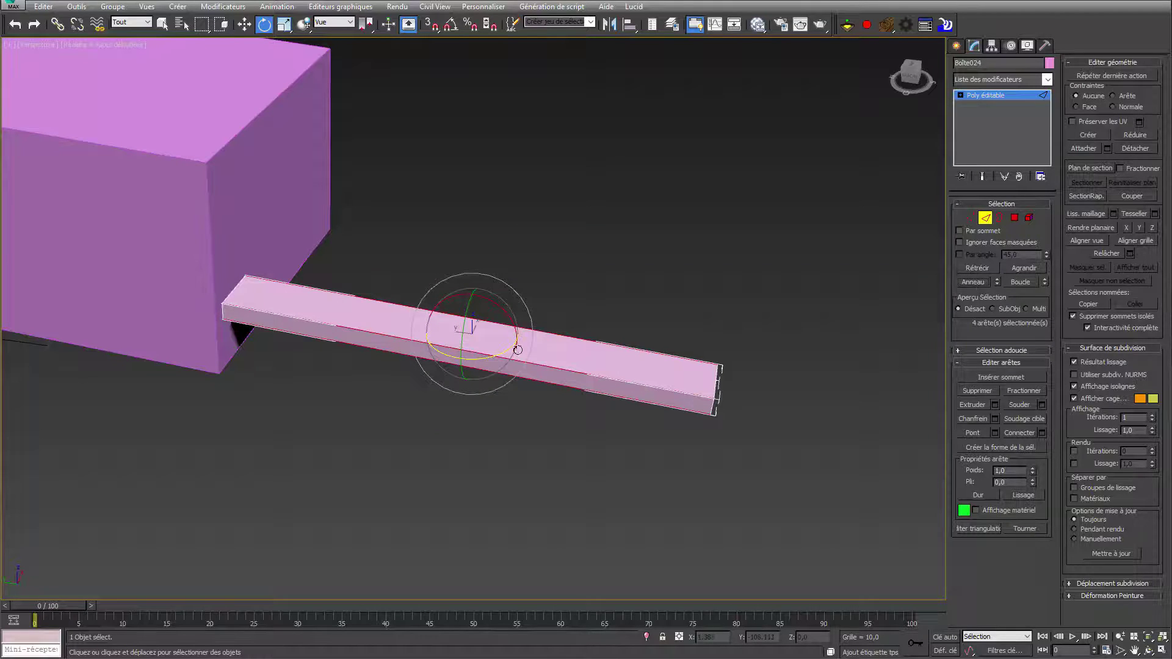
alt+middle_drag(453, 300, 372, 381)
right_click(387, 311)
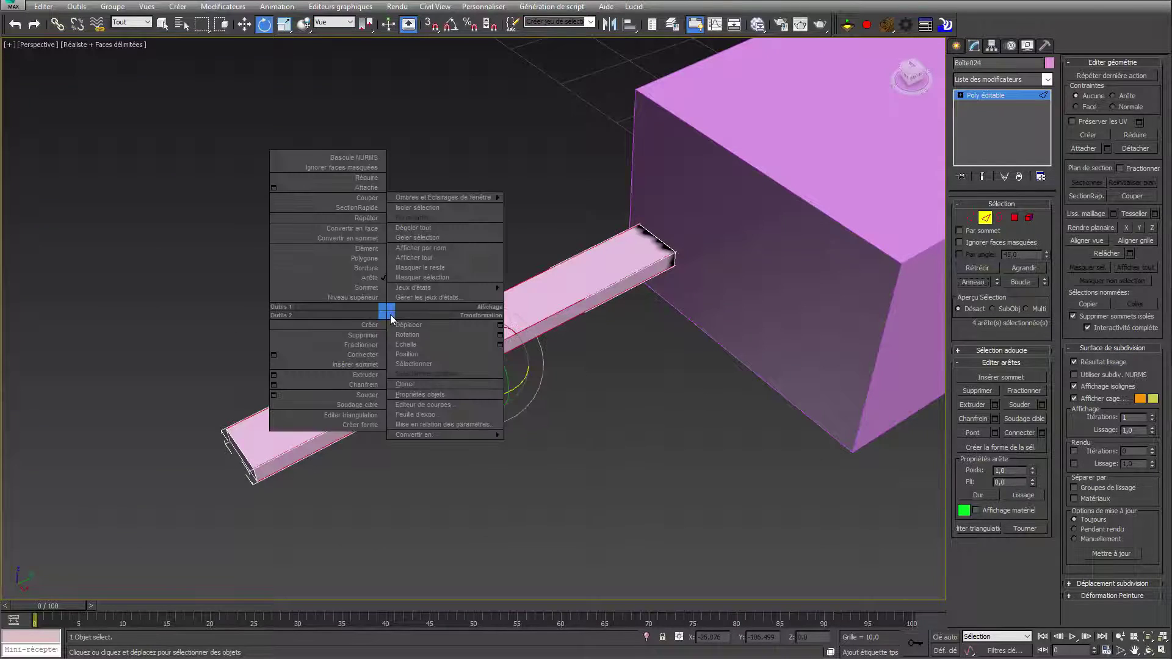
click(375, 355)
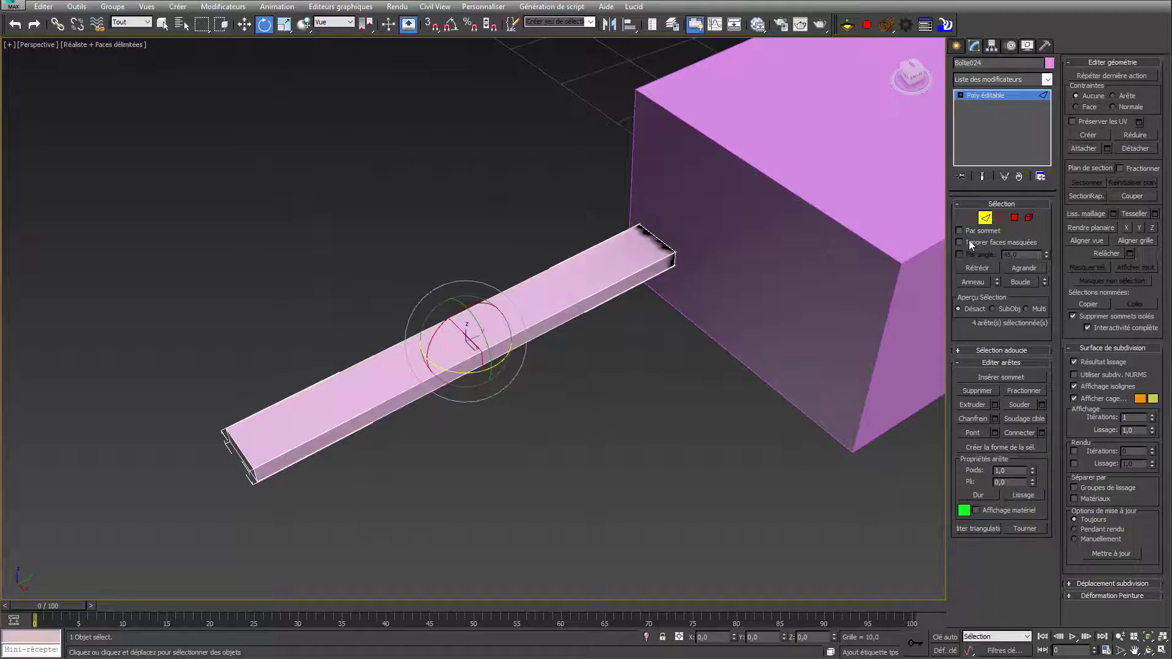
Step: Move the mandible's tip vertices inward to taper it into a pointed, bent pincer, and leave vertex editing
click(970, 220)
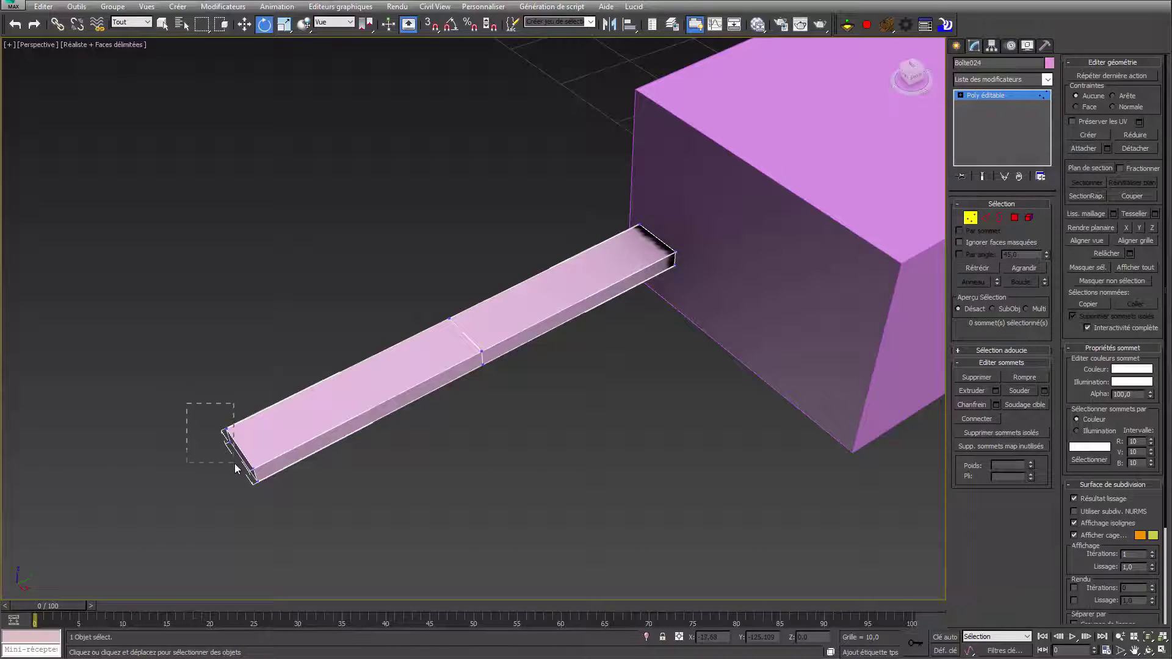
drag(234, 464, 312, 421)
right_click(227, 420)
click(261, 434)
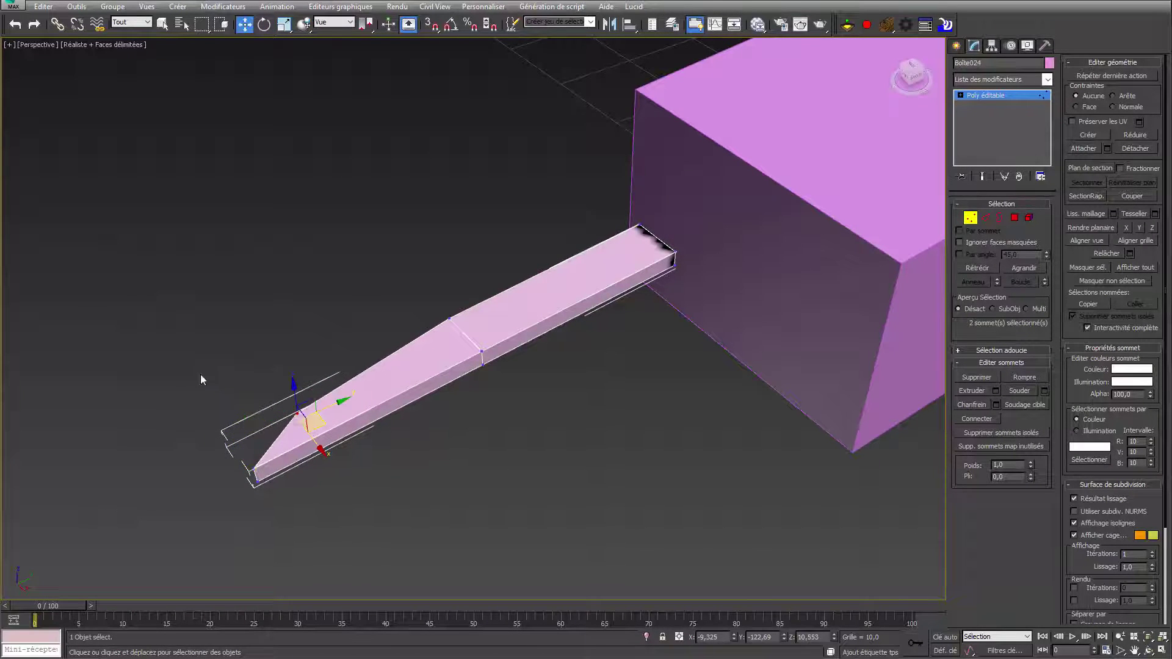
drag(324, 534, 322, 530)
drag(304, 452, 292, 441)
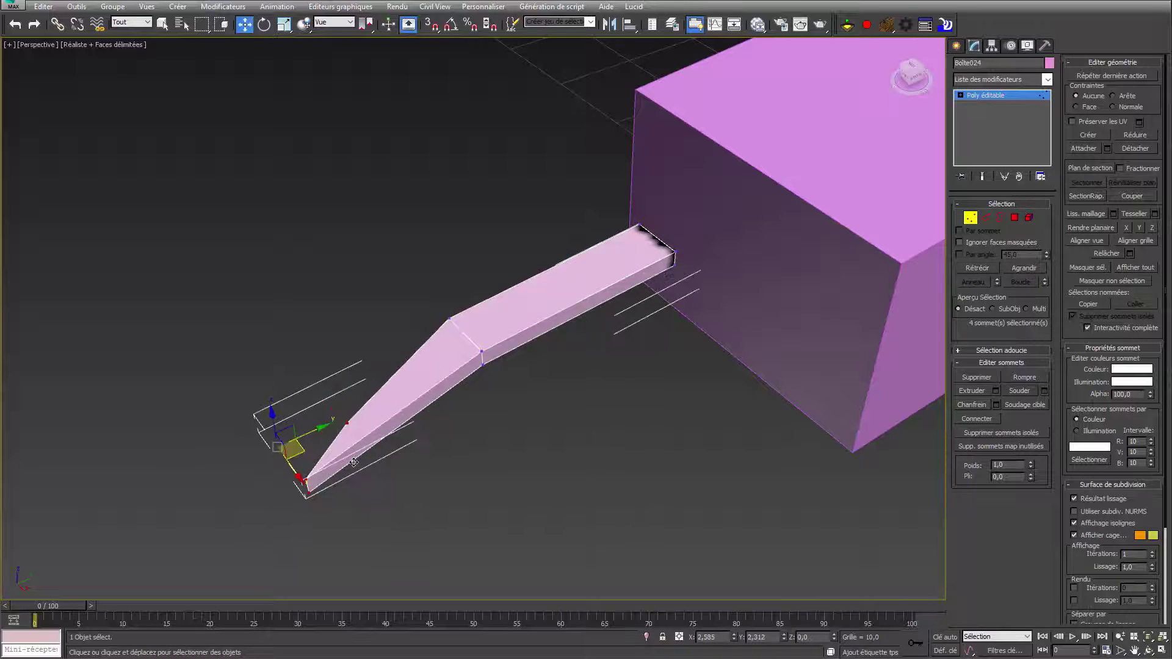
alt+middle_drag(439, 435, 343, 384)
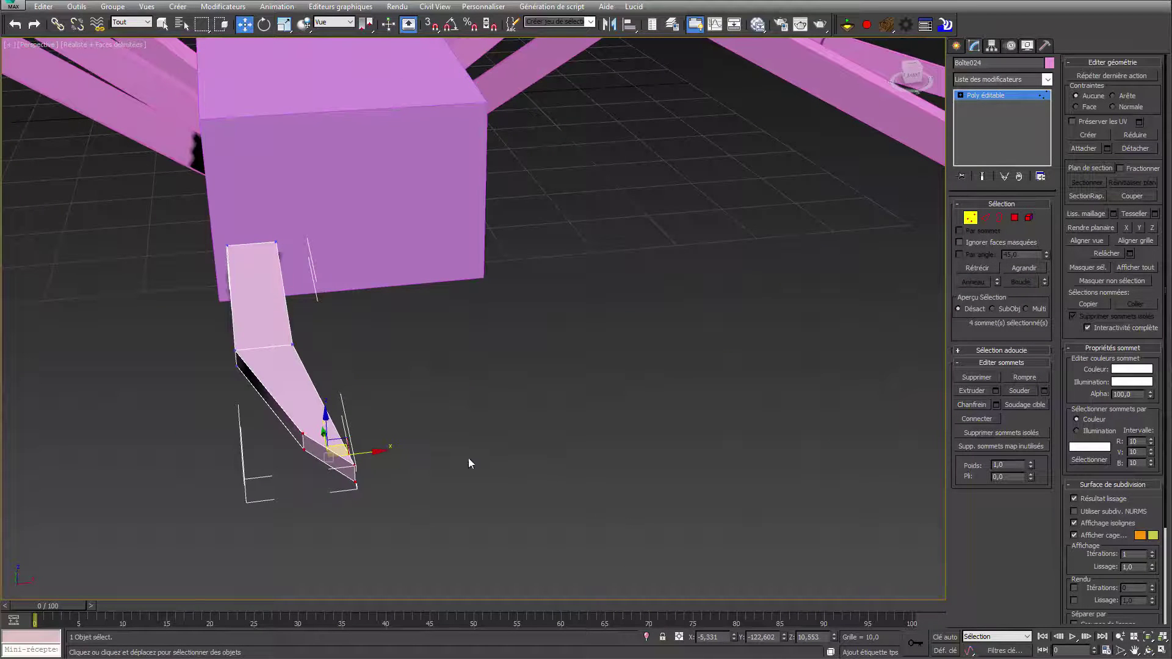
click(970, 217)
Step: Link the mandible to the purple head box and return to the Move tool
alt+middle_drag(722, 303, 403, 190)
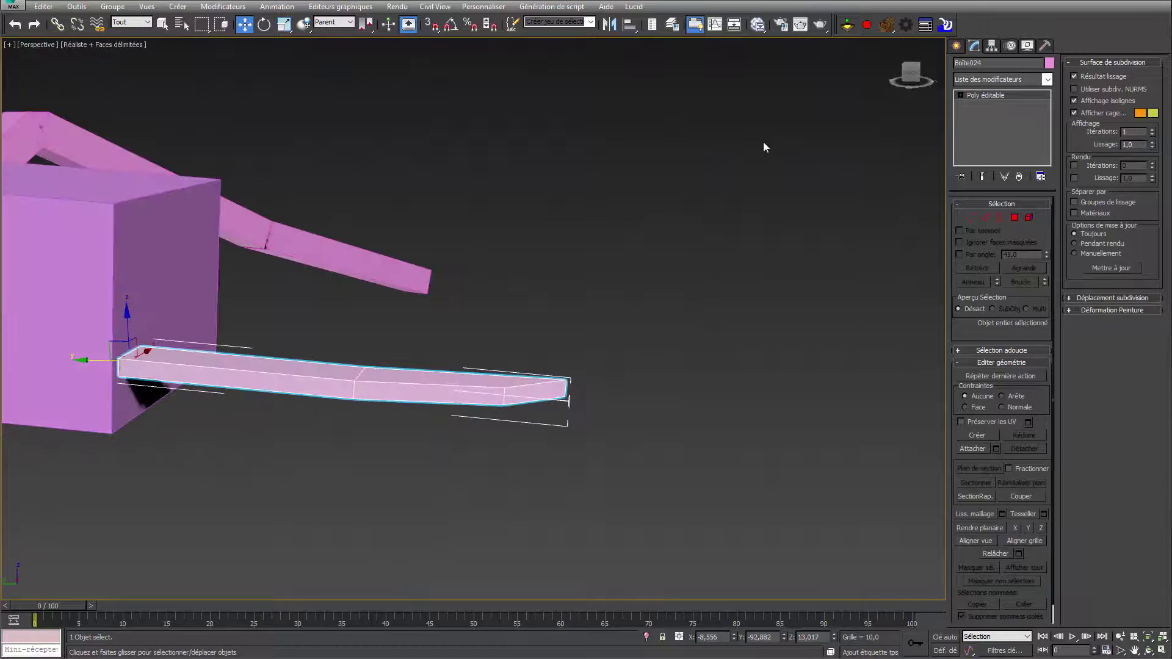
click(959, 47)
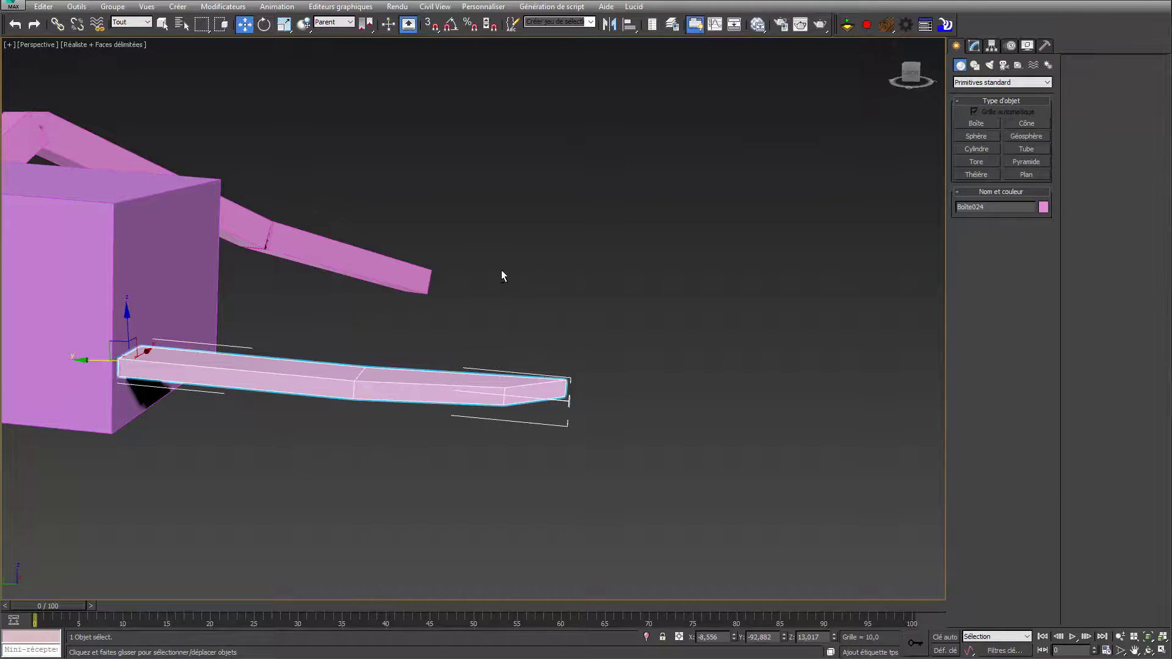
alt+middle_drag(501, 276, 433, 301)
click(58, 24)
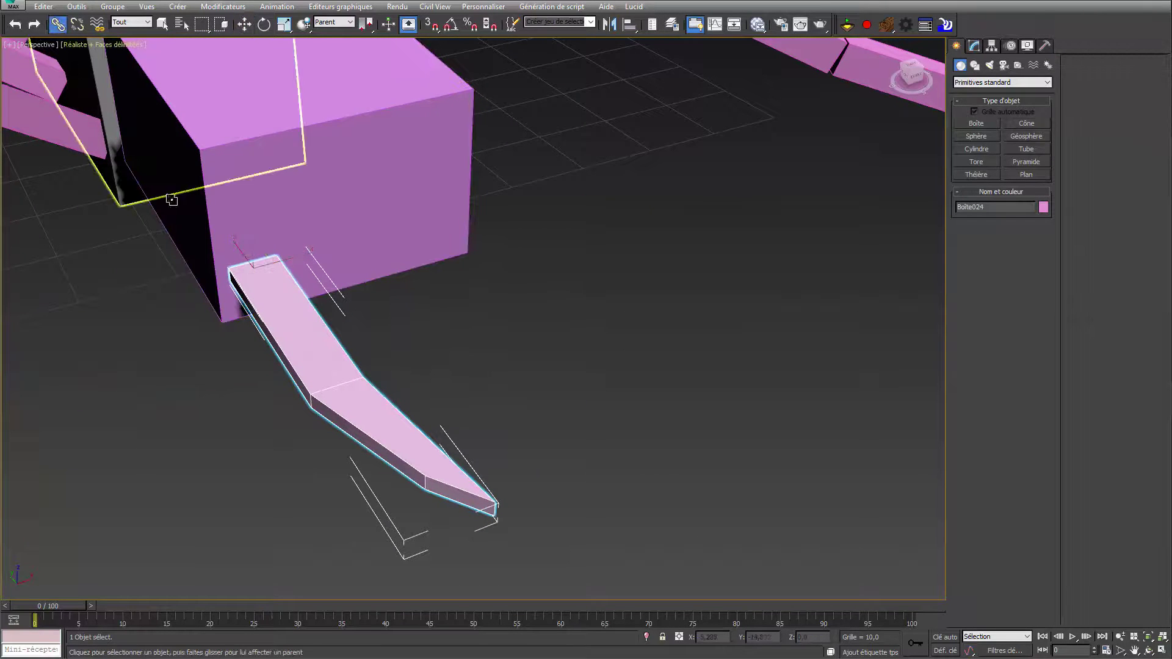
middle_drag(382, 301, 472, 363)
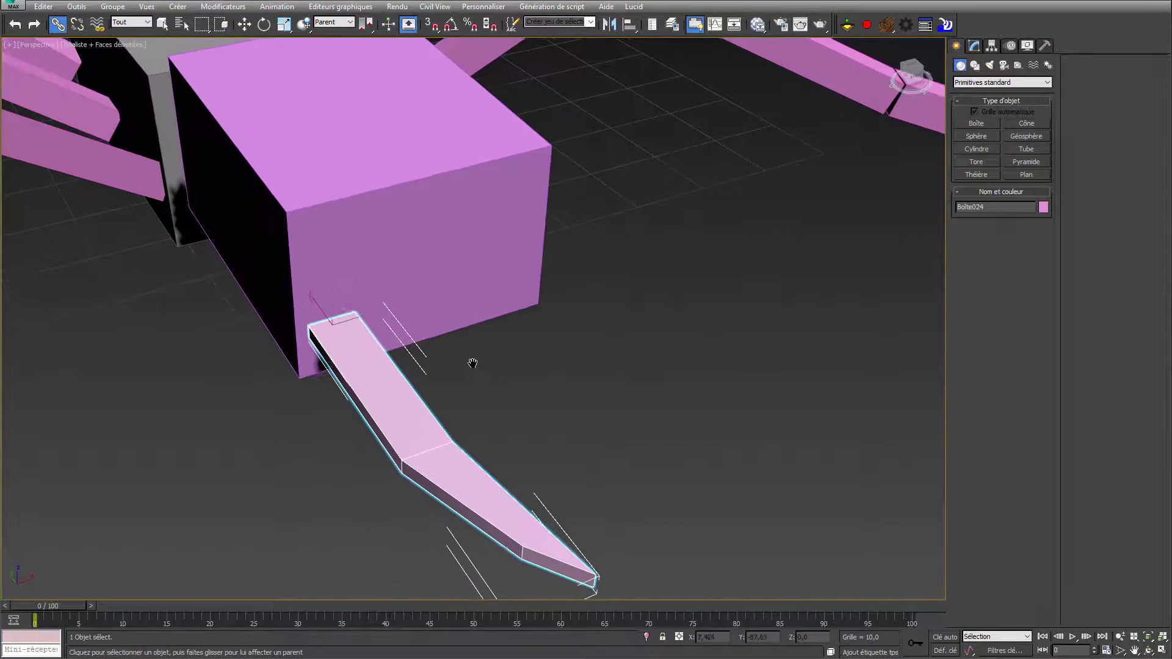
scroll(464, 365, down, 3)
right_click(478, 361)
click(478, 348)
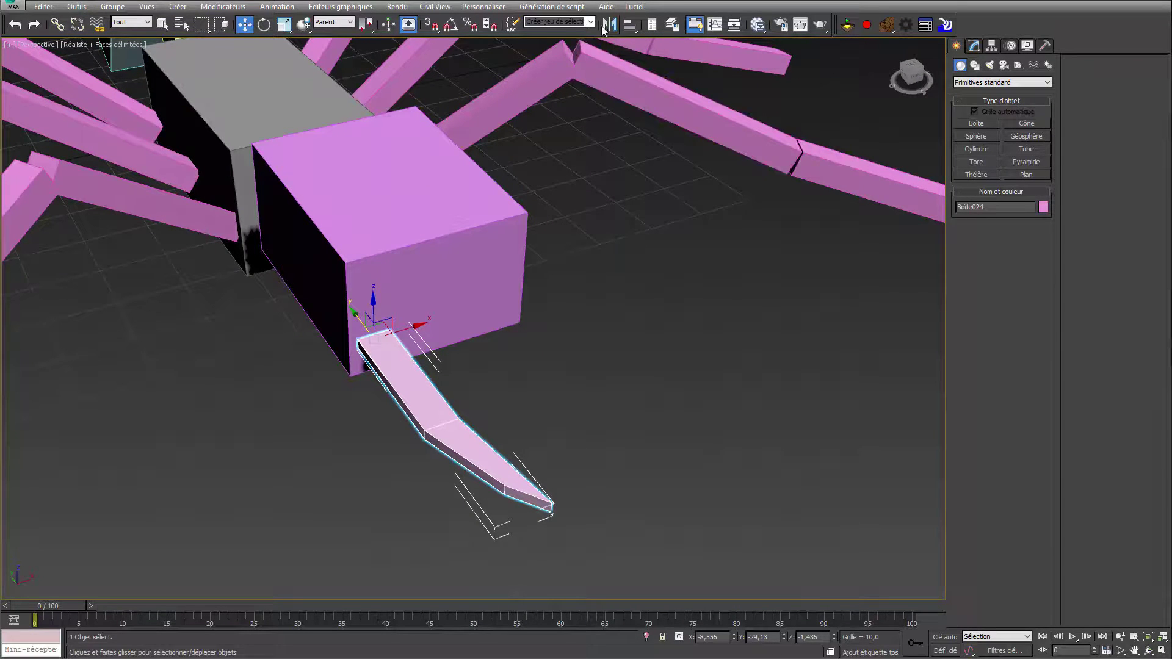
Step: Mirror the mandible along the X axis as a copy, using the parent coordinate system's center
drag(370, 29, 369, 84)
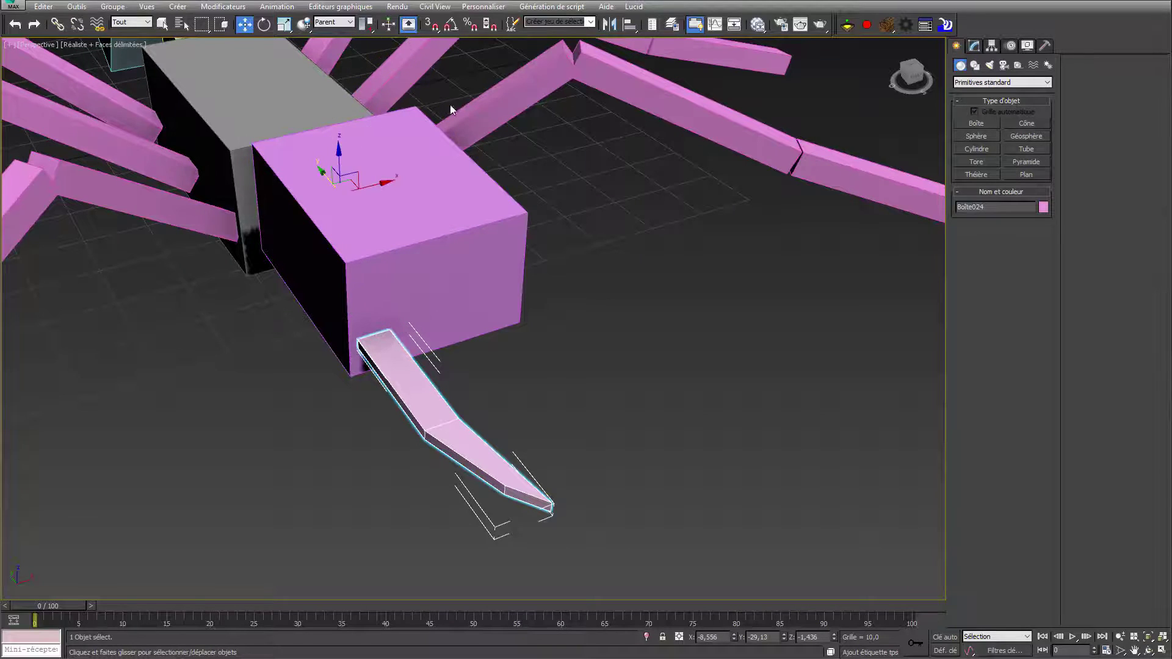
click(608, 27)
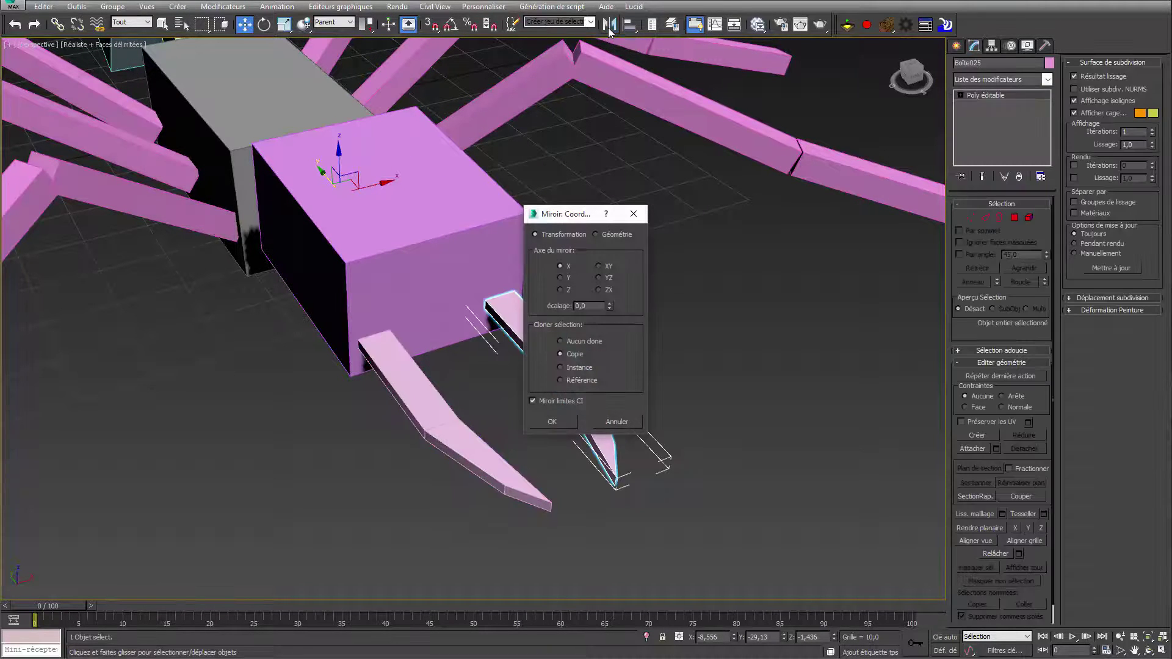
click(552, 422)
click(510, 432)
Step: Select the whole ant hierarchy, freeze the transforms of all its parts, and clear the selection
scroll(510, 432, down, 3)
alt+middle_drag(511, 432, 445, 328)
double_click(460, 288)
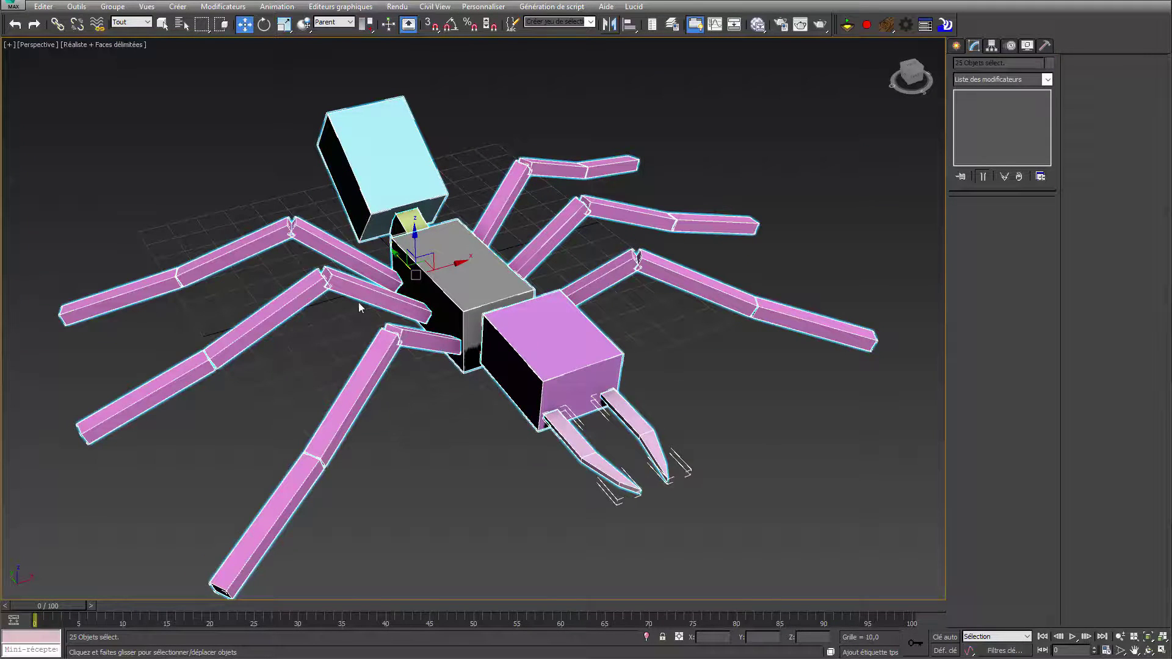
right_click(384, 317)
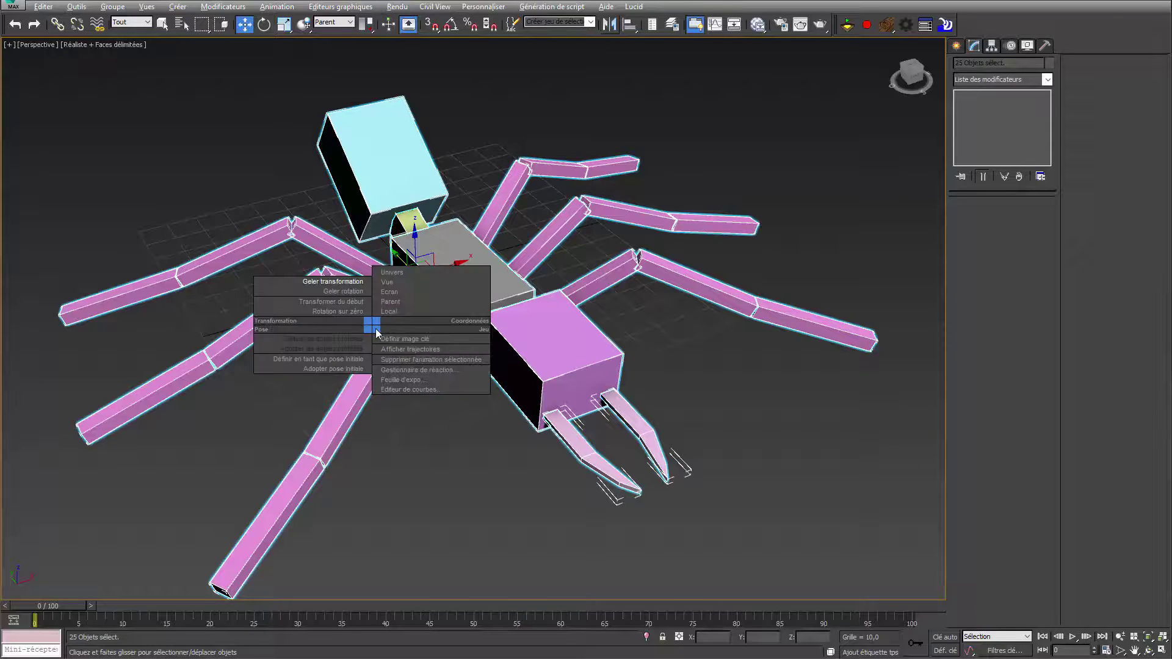
click(349, 287)
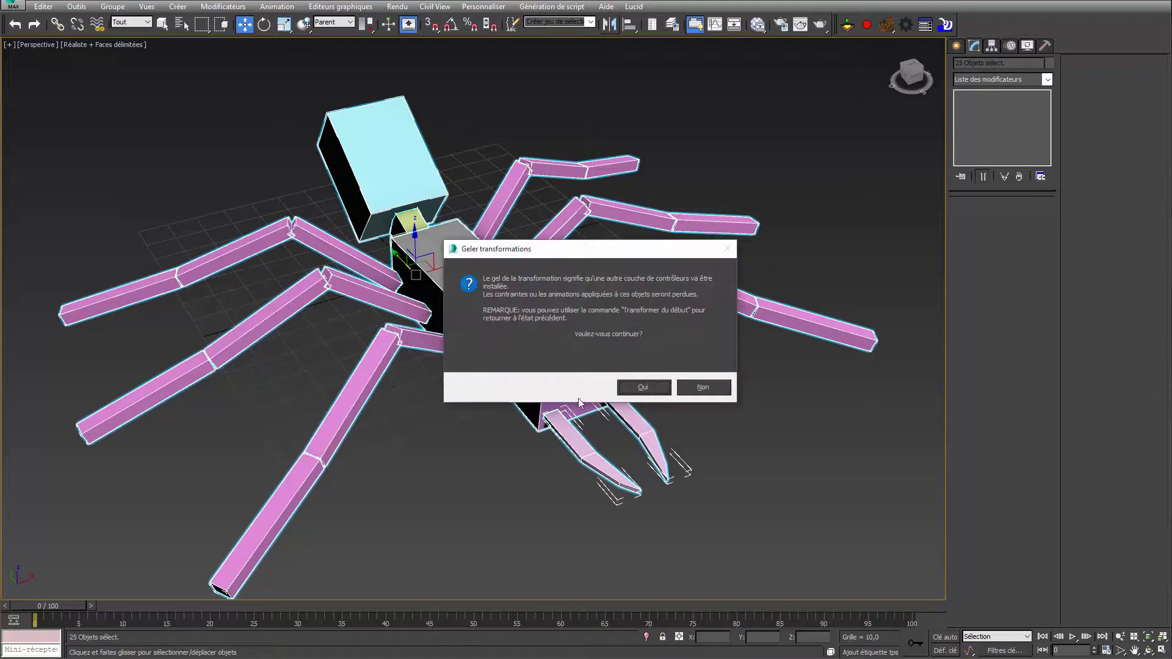
click(625, 388)
click(475, 452)
alt+middle_drag(475, 452, 981, 280)
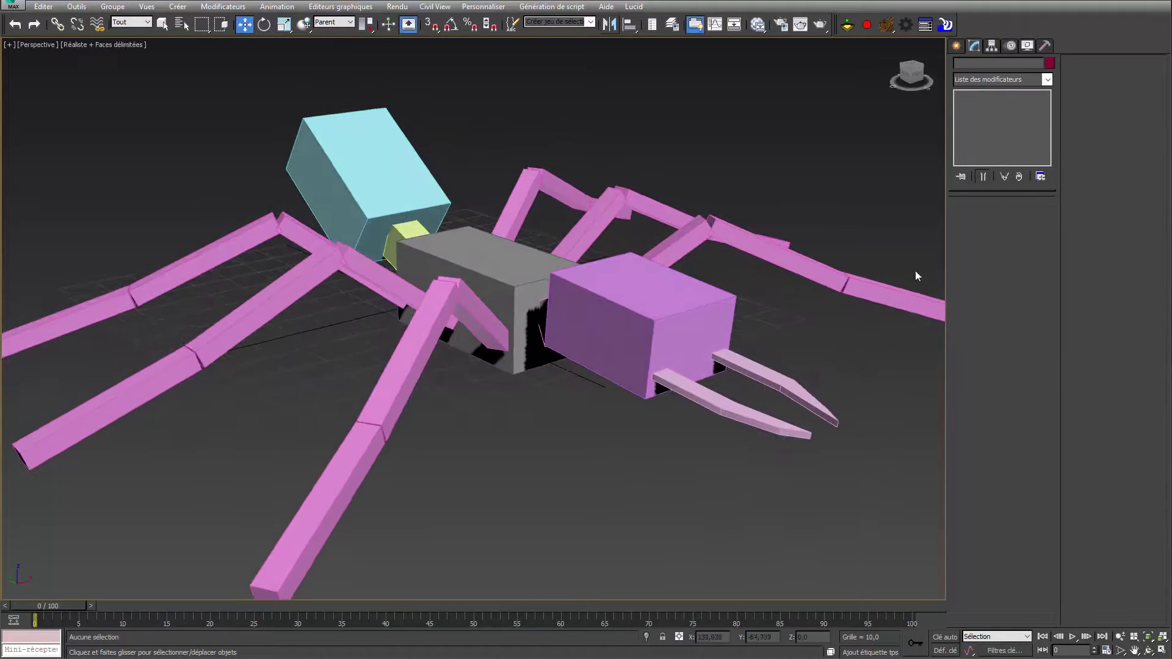
scroll(743, 278, down, 2)
middle_drag(742, 277, 645, 355)
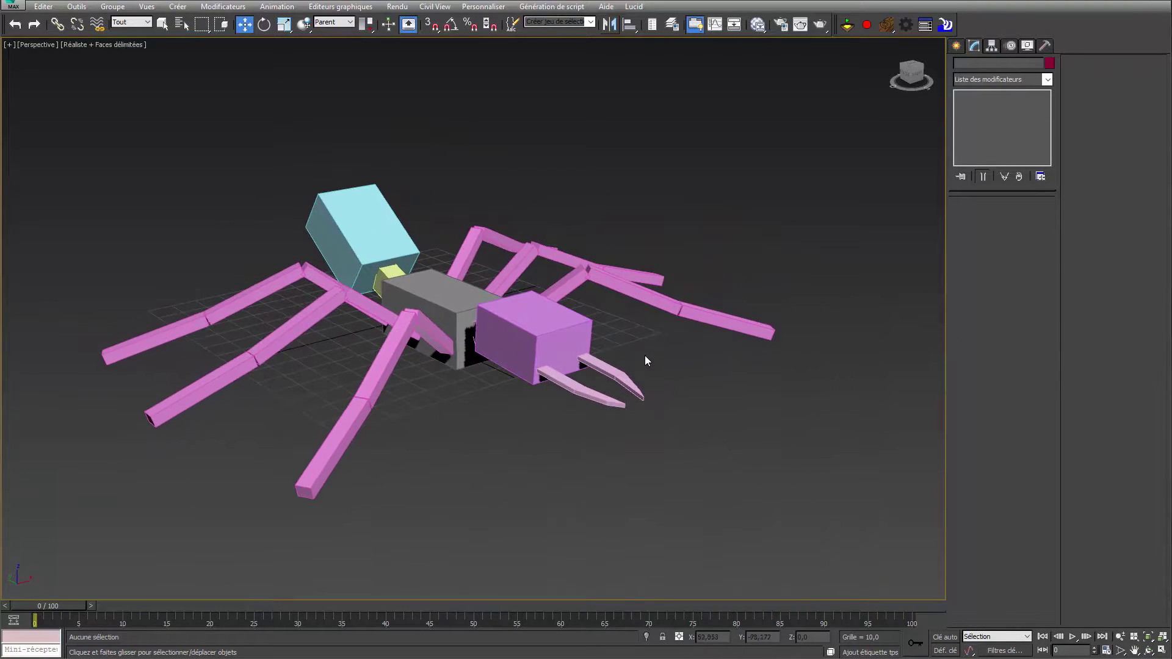